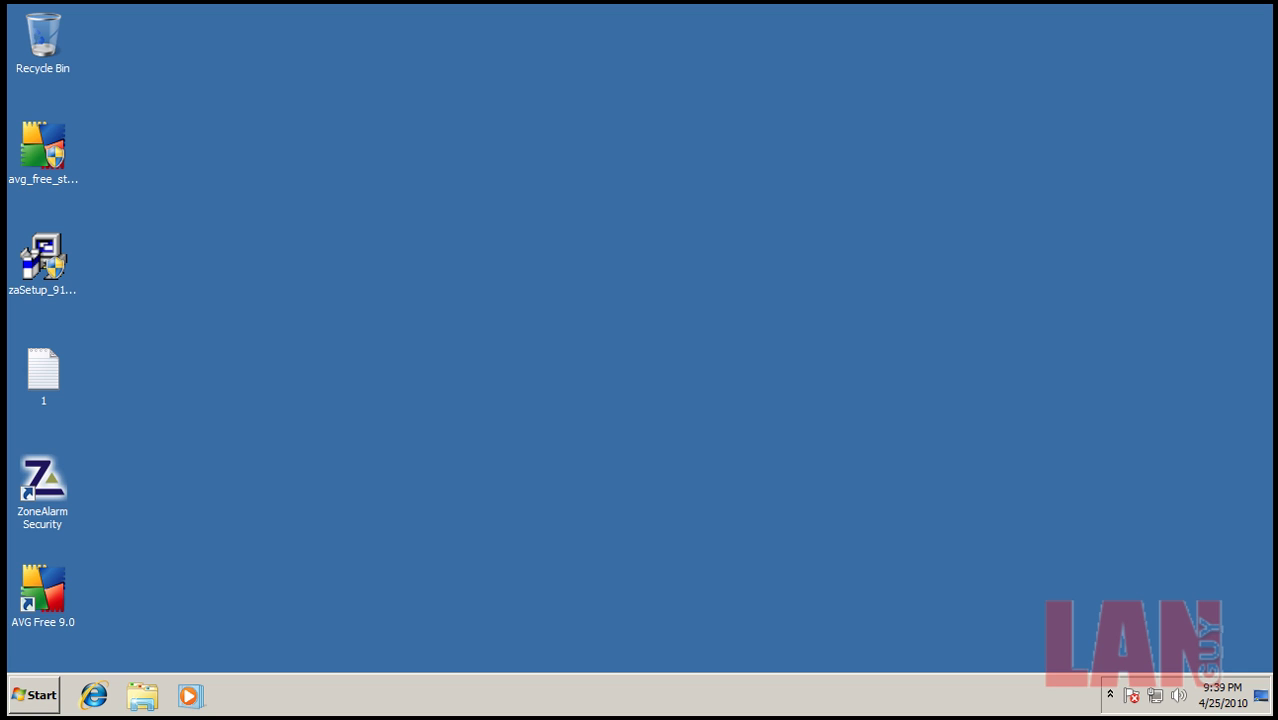
Open the AVG user interface, run an update, and close the window.
click(1107, 695)
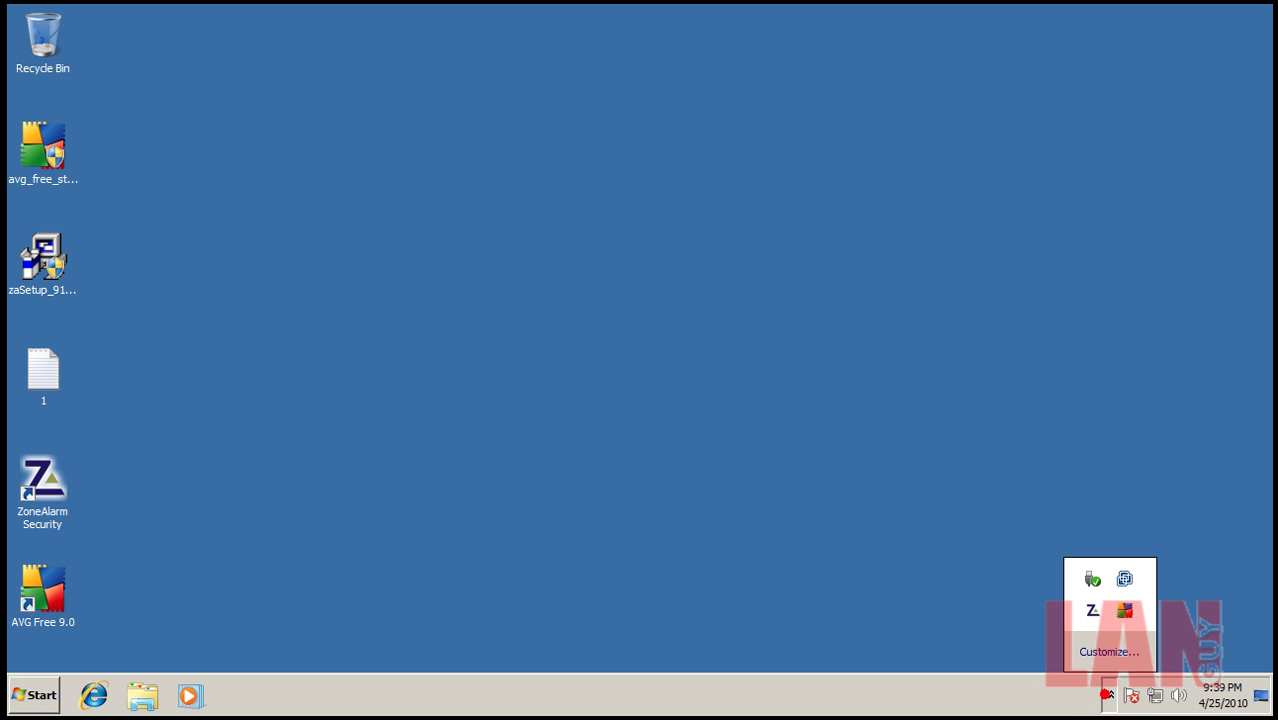
right_click(1127, 612)
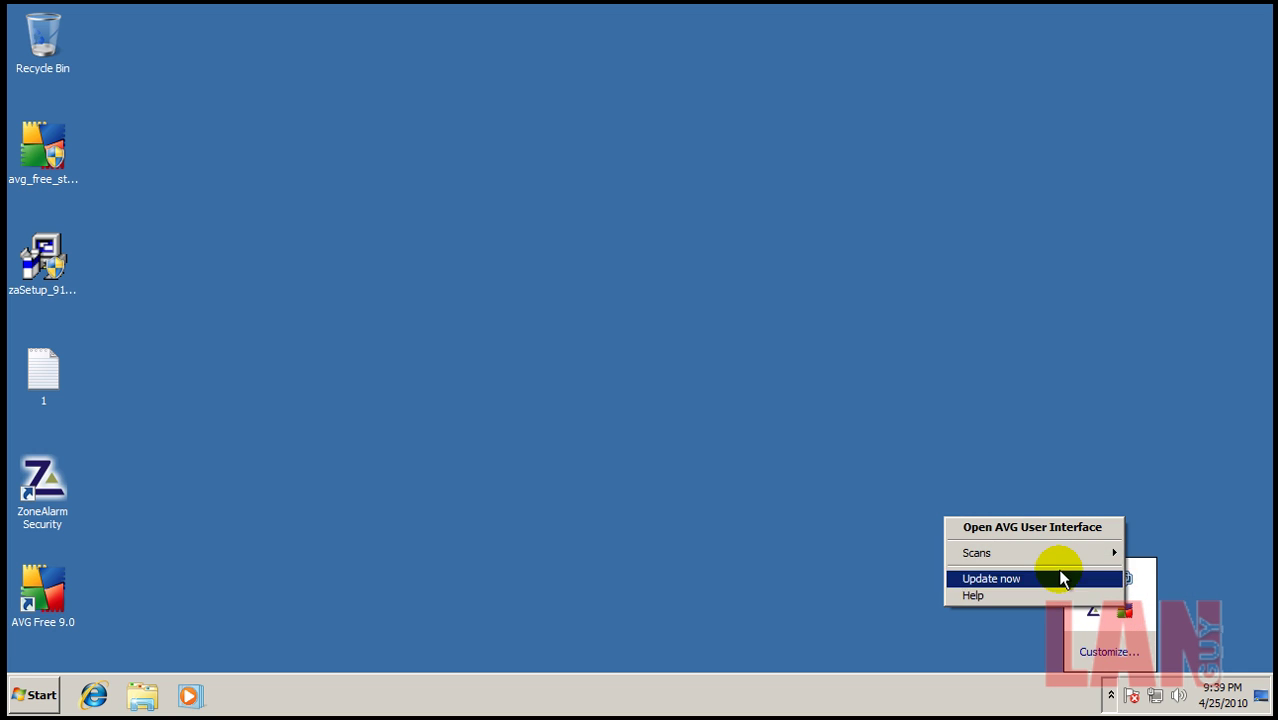
click(1058, 525)
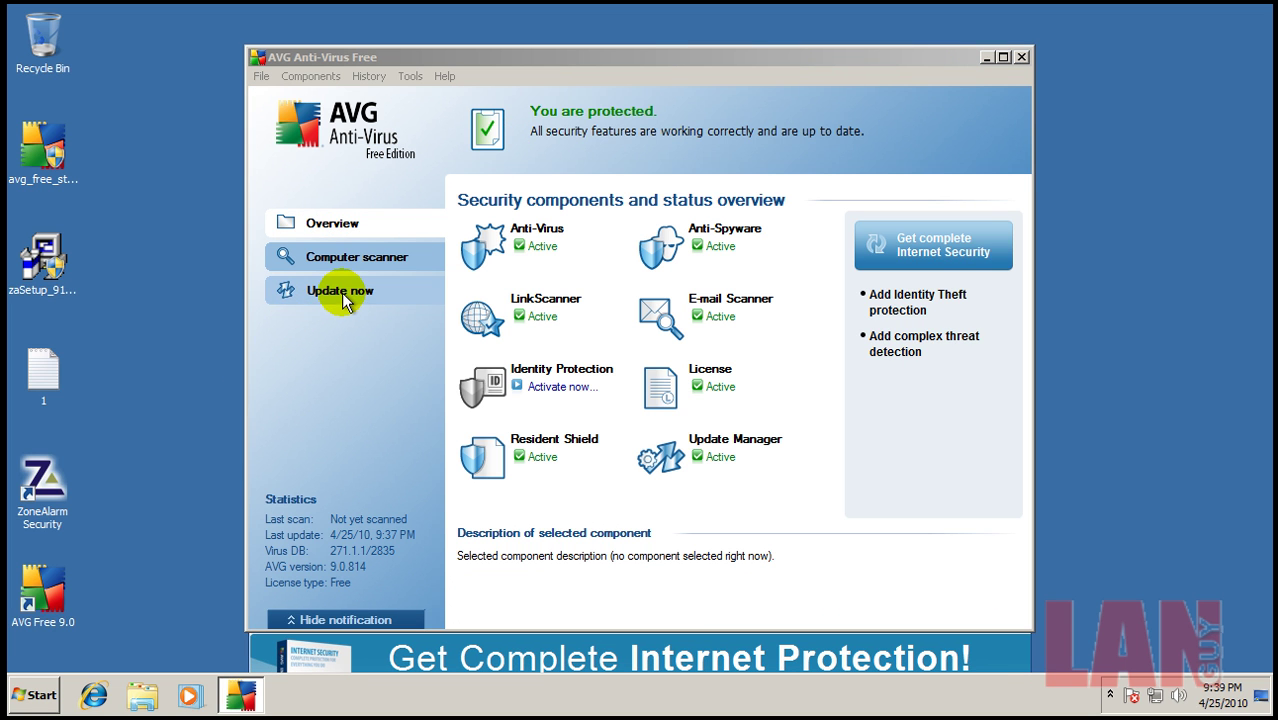
click(341, 292)
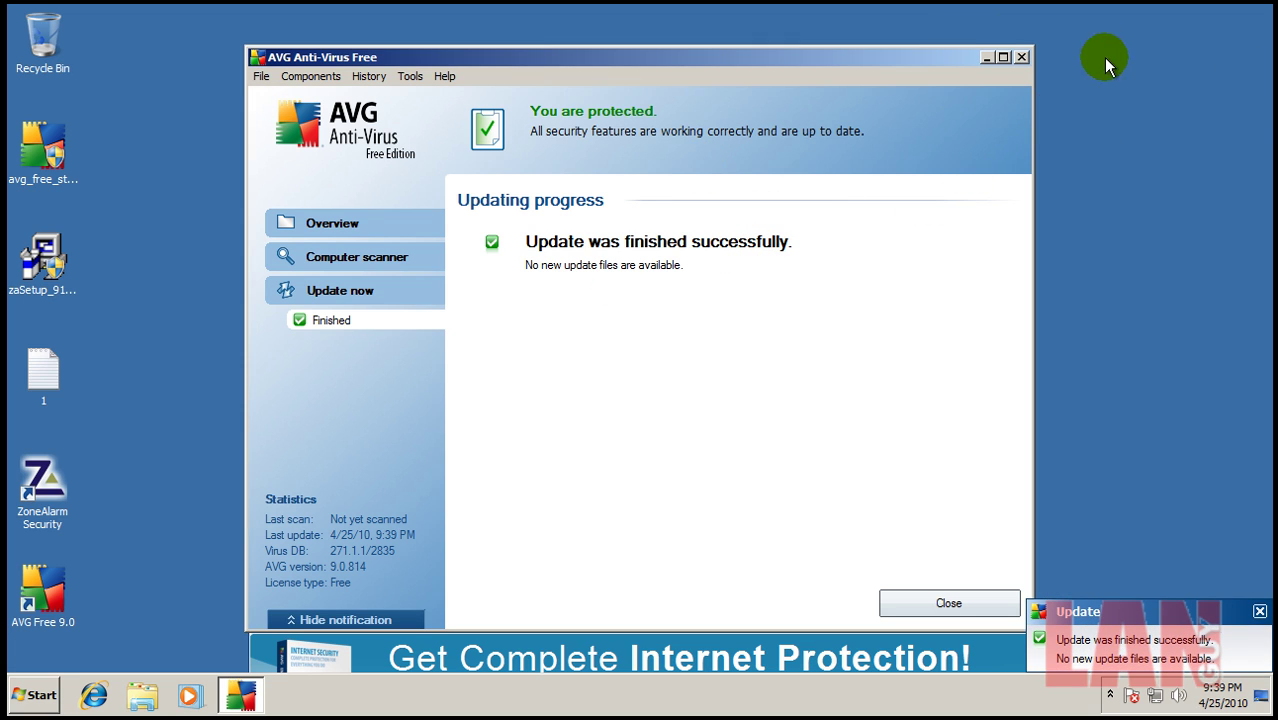
click(1021, 57)
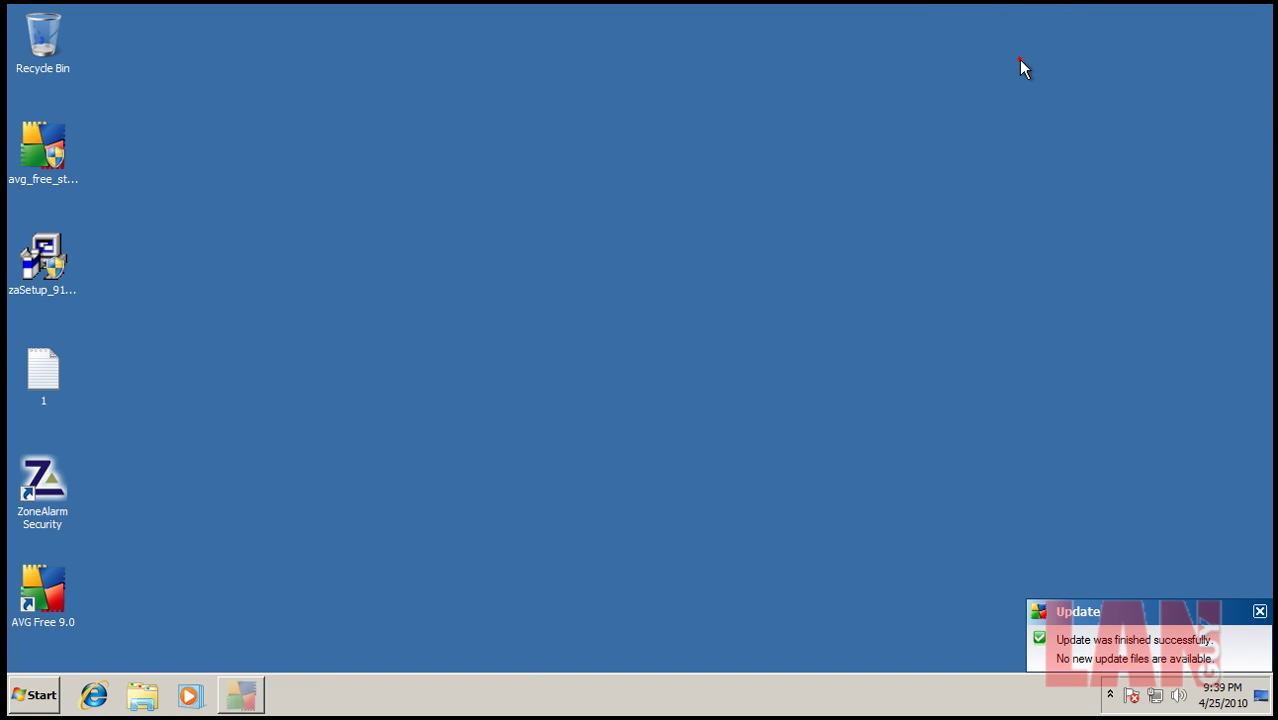
Check the protection status in the ZoneAlarm main overview and close its window.
click(1110, 694)
double_click(1087, 612)
drag(600, 73, 742, 74)
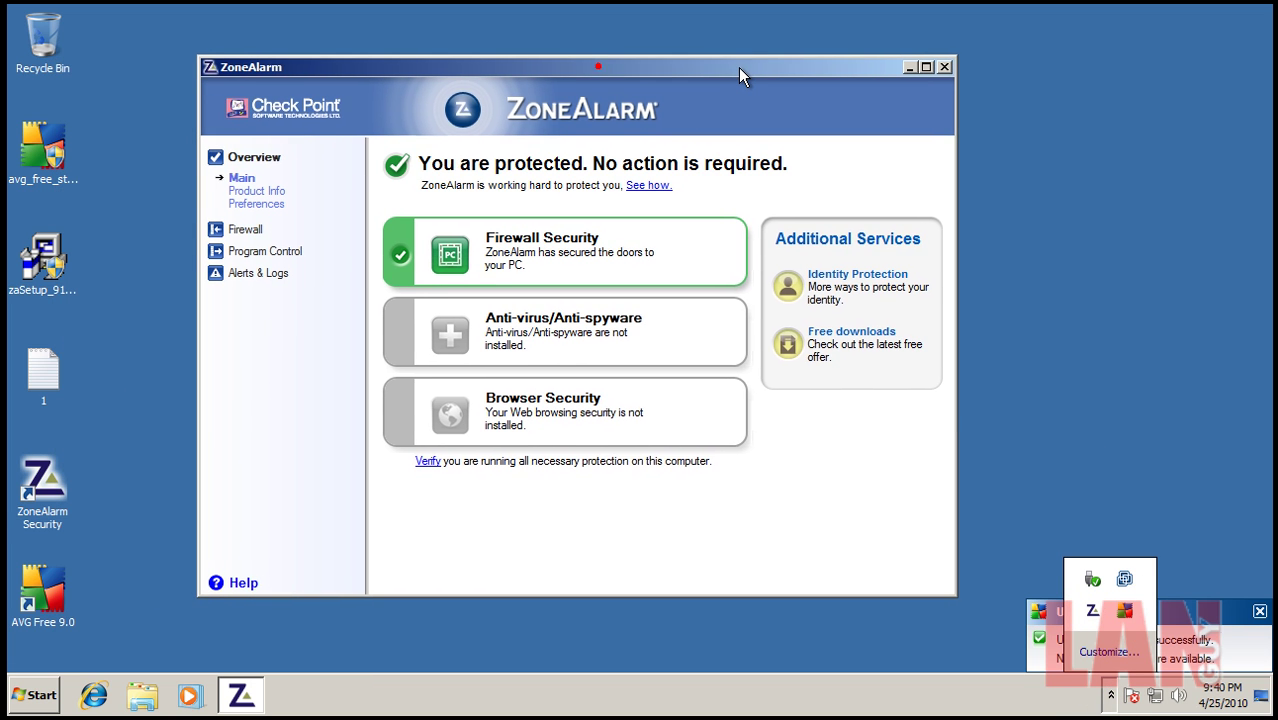
click(944, 67)
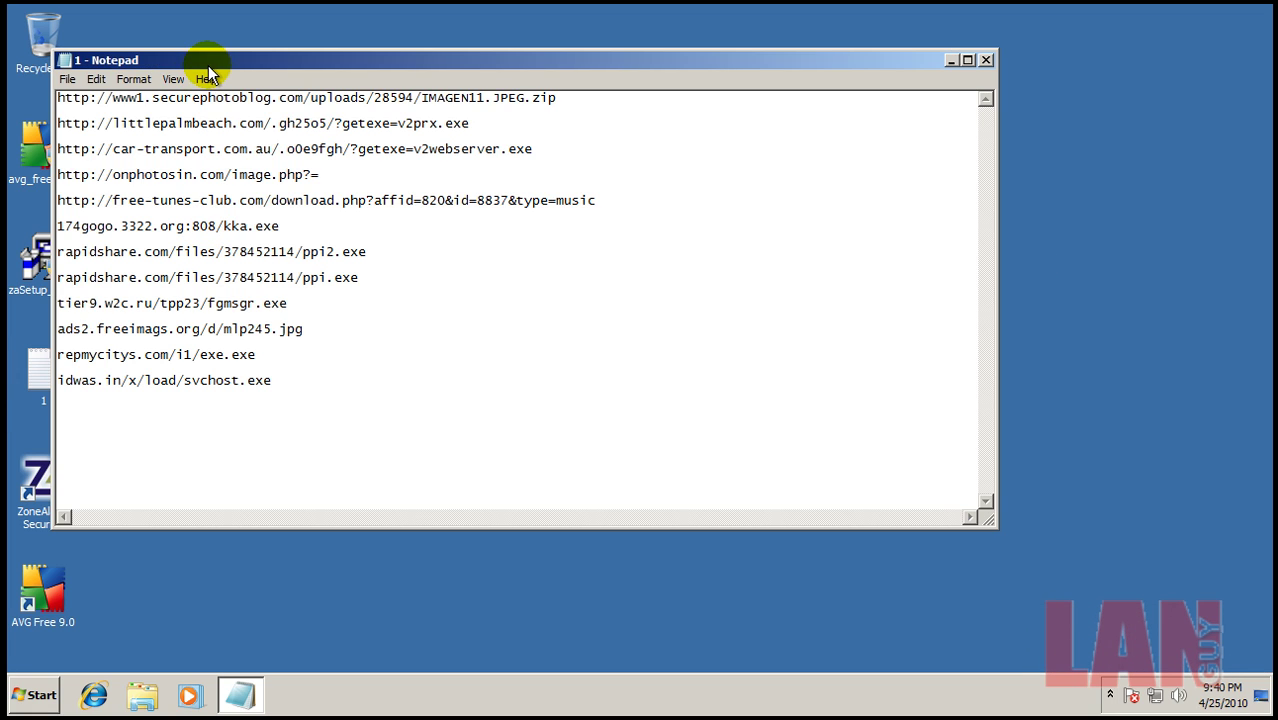
Launch Internet Explorer and arrange it beside a narrowed Notepad window so the URL list stays readable.
drag(208, 62, 259, 163)
click(94, 695)
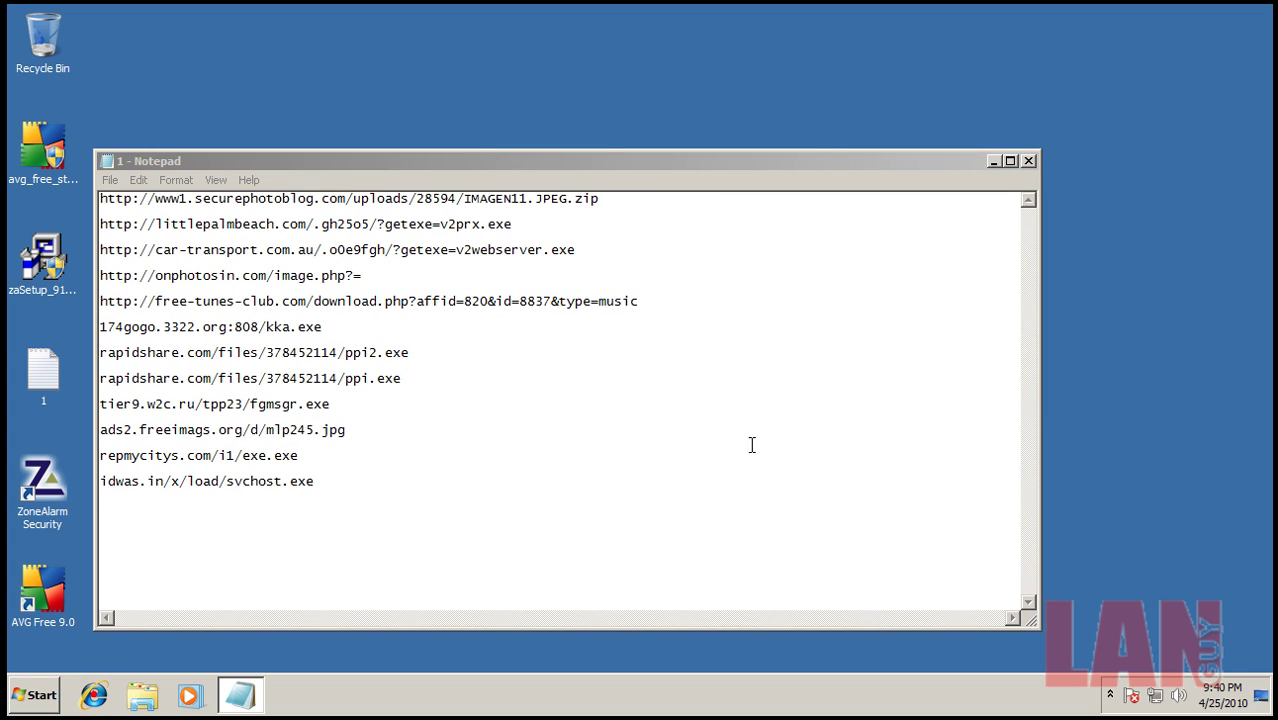
drag(1041, 408, 701, 372)
mouse_move(519, 150)
mouse_down()
mouse_move(531, 251)
mouse_move(466, 303)
mouse_move(454, 295)
mouse_up()
drag(584, 48, 926, 22)
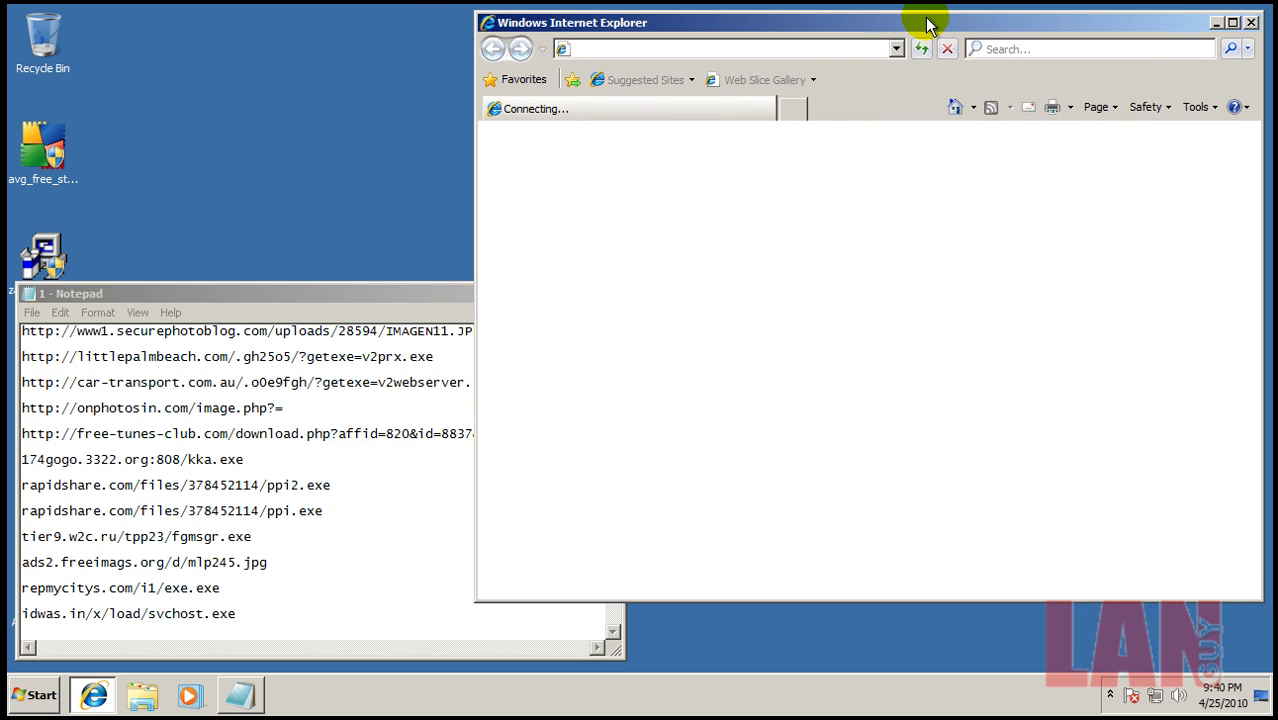
Copy the securephotoblog.com URL from the Notepad list and postpone the Internet Explorer 8 setup.
click(347, 295)
double_click(550, 336)
right_click(494, 334)
click(567, 390)
click(785, 22)
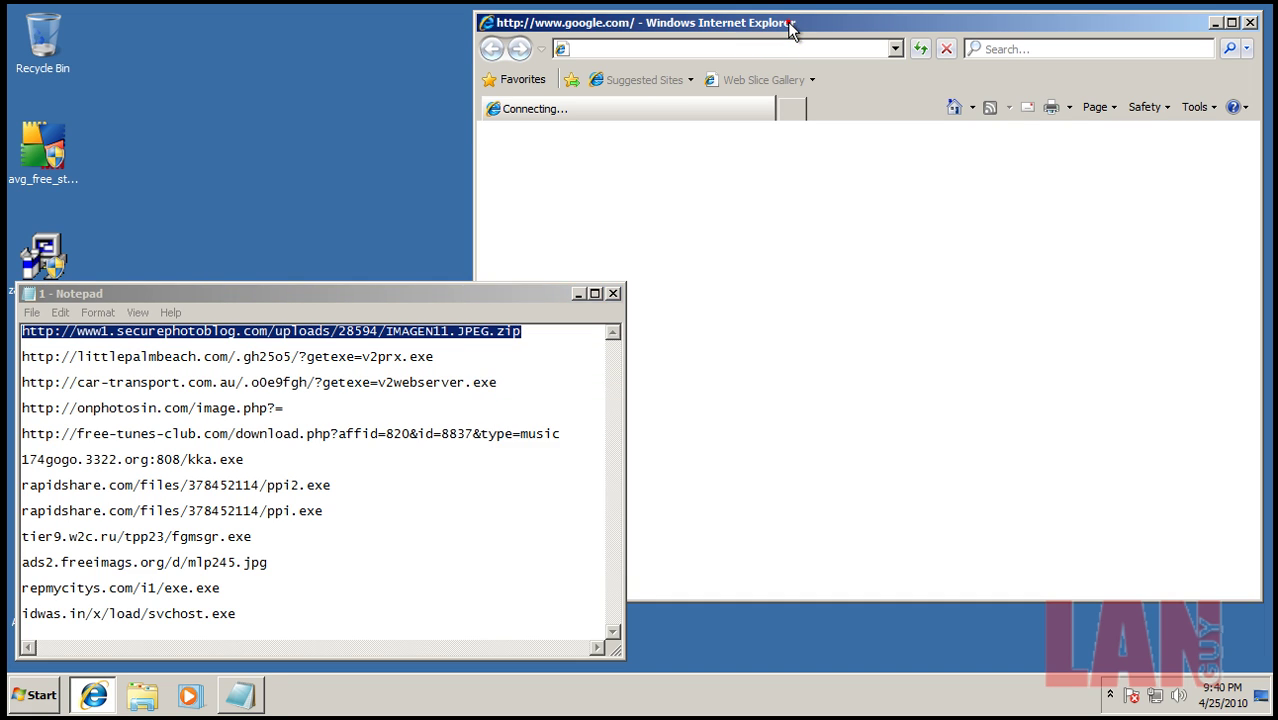
click(862, 330)
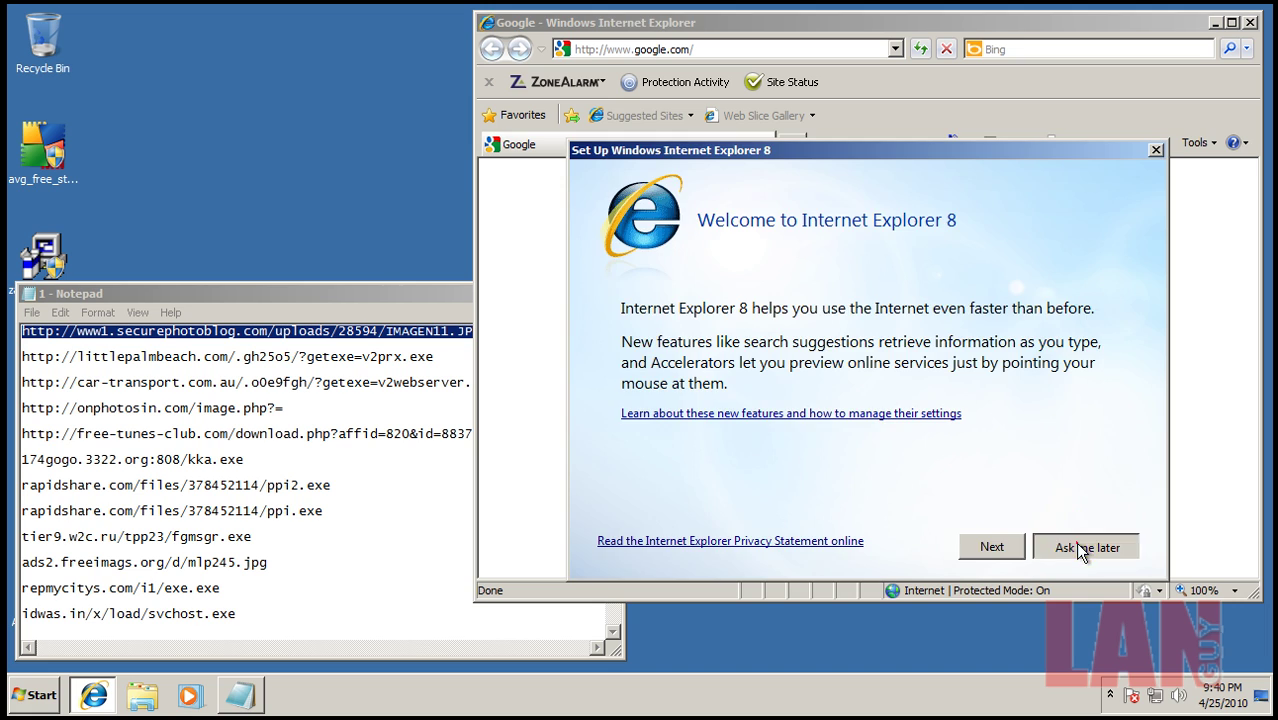
click(1080, 548)
Load the copied securephotoblog.com address and open IMAGEN11.JPEG.zip, allowing Windows Explorer to run outside Protected mode.
click(722, 47)
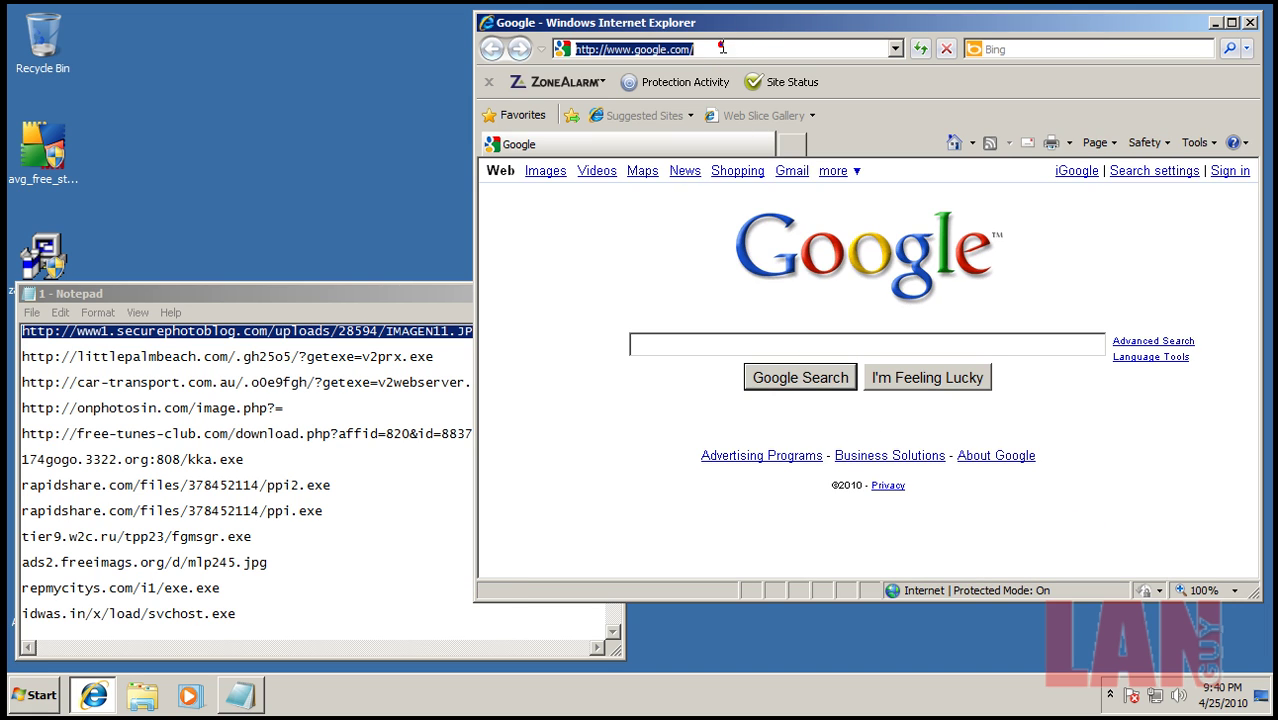
right_click(722, 47)
click(801, 116)
key(Return)
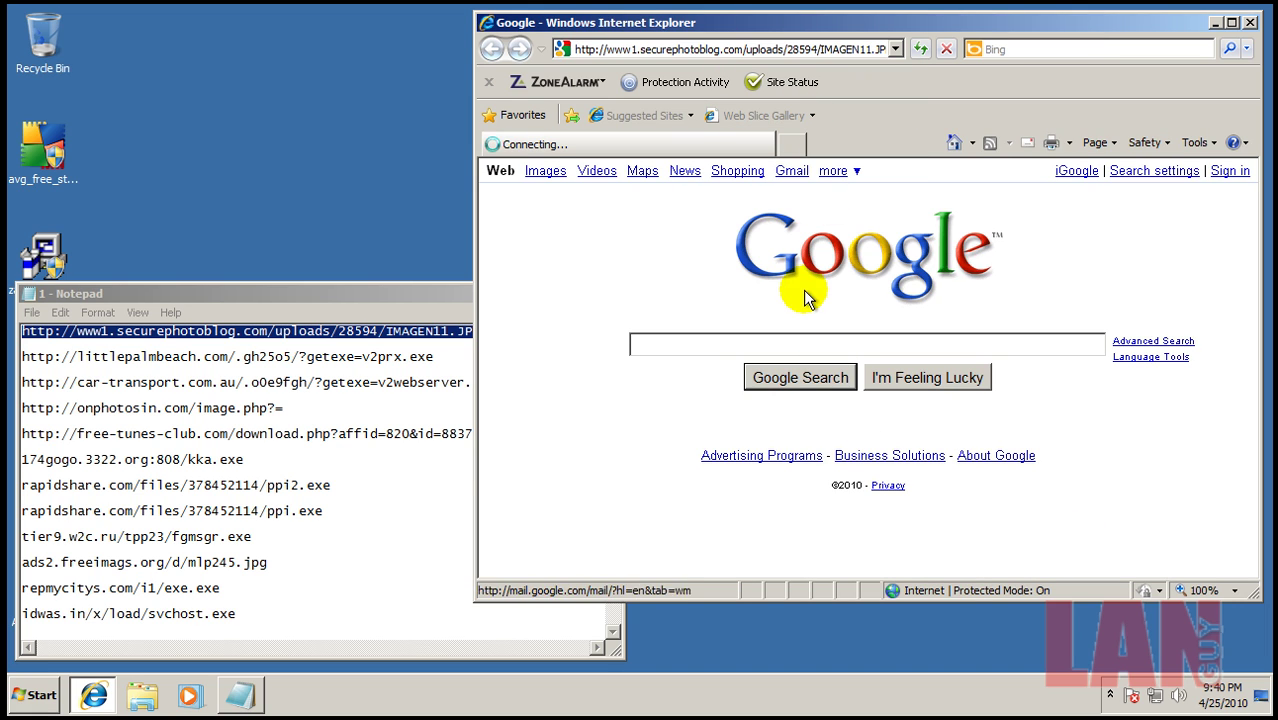
click(608, 346)
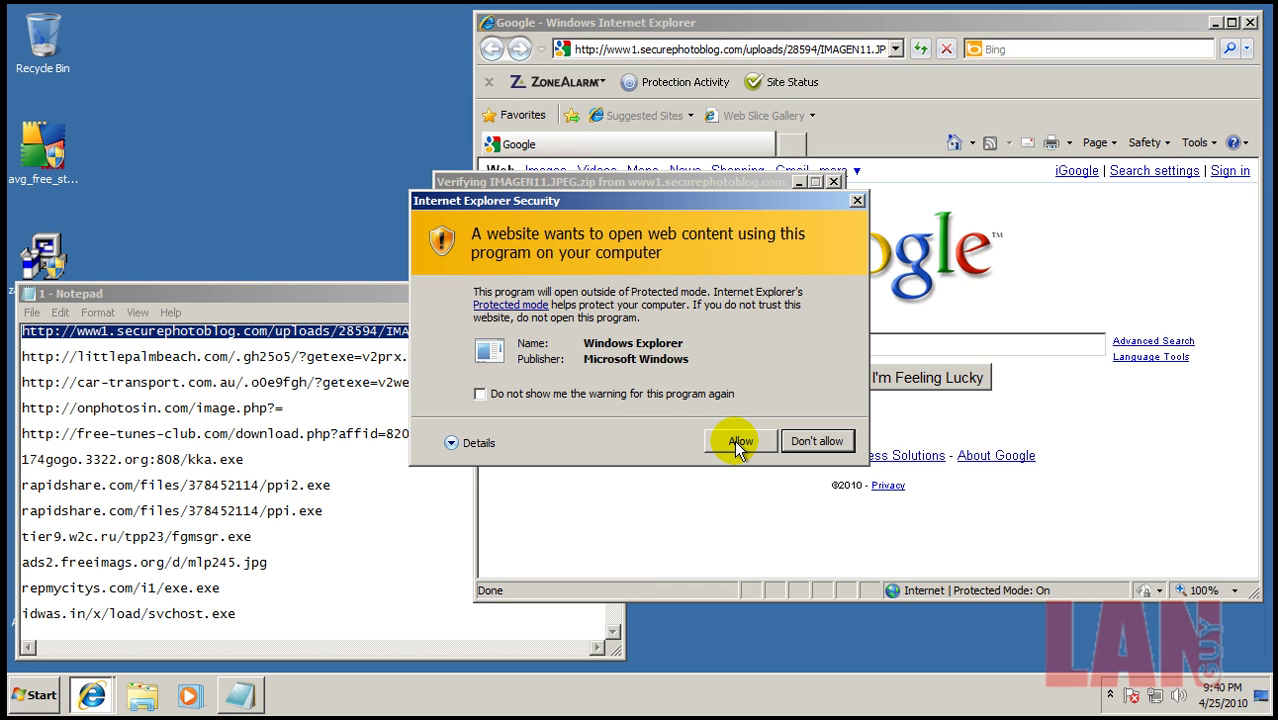
click(734, 440)
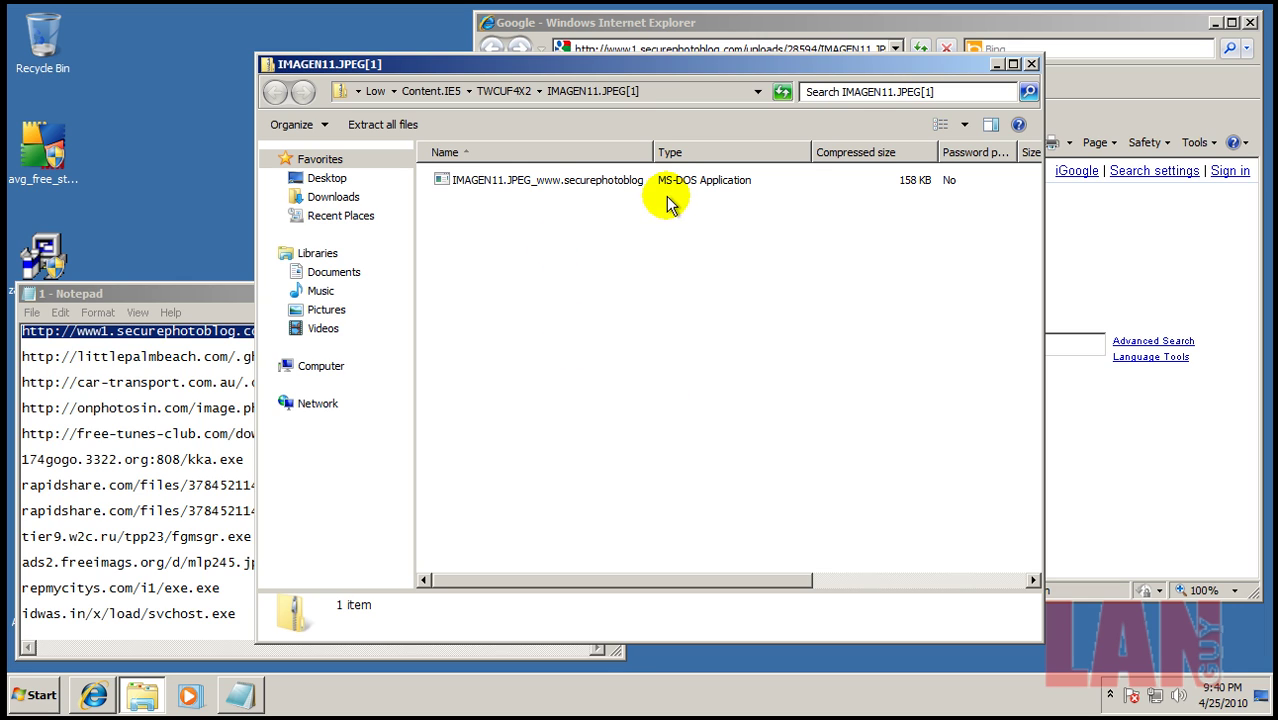
Run the IMAGEN11.JPEG_www.securephotoblog application from the archive and close the archive window.
click(597, 188)
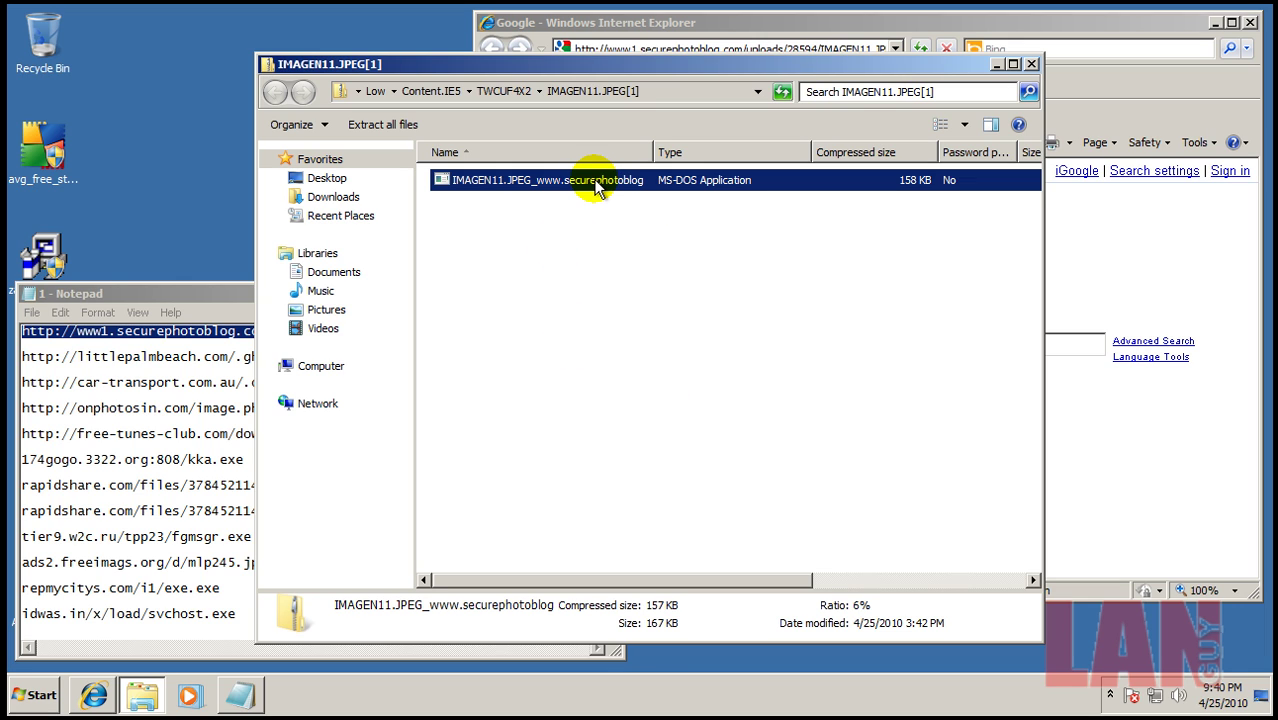
double_click(443, 188)
click(702, 368)
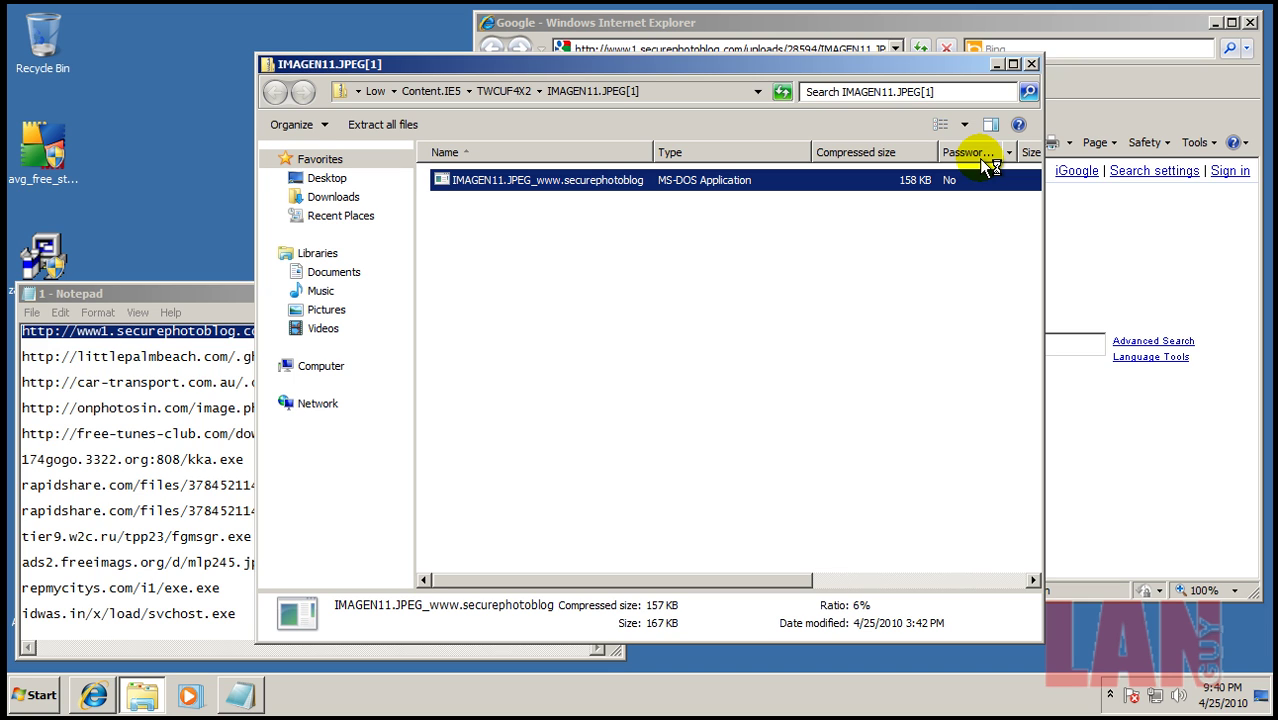
click(1031, 63)
Copy the littlepalmbeach.com URL ending in v2prx.exe from the Notepad list.
click(428, 352)
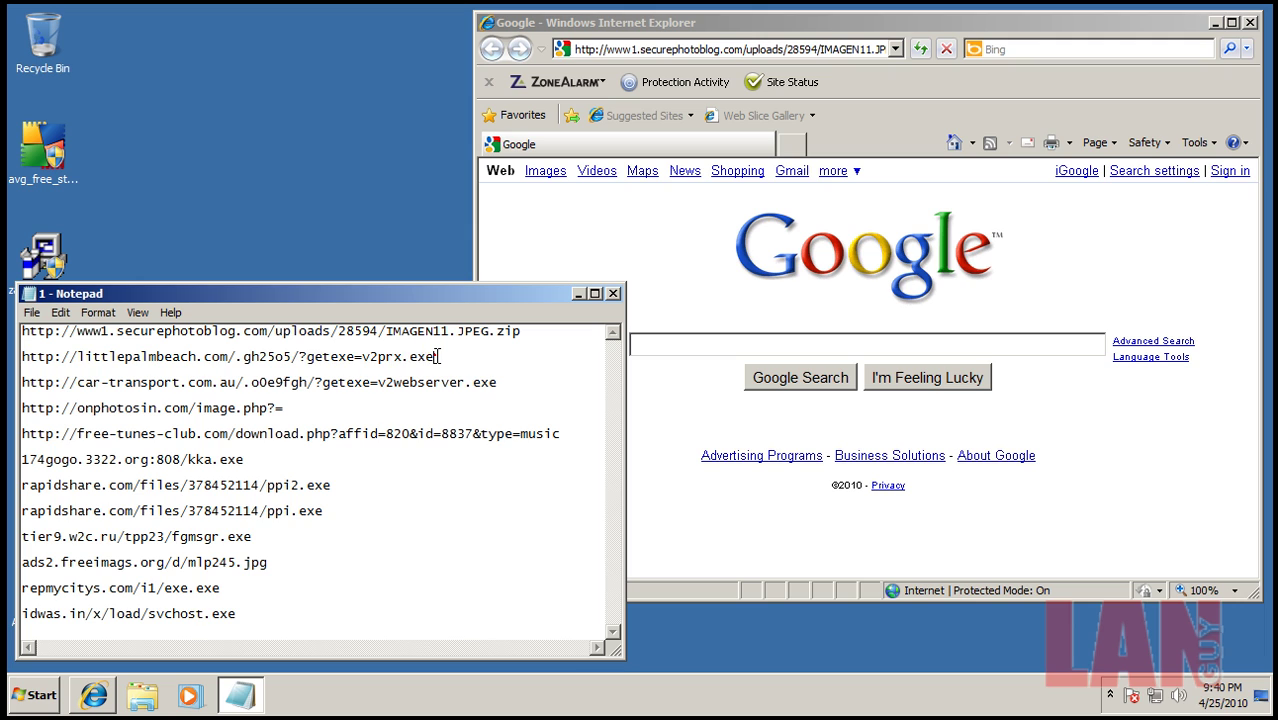
key(shift+Home)
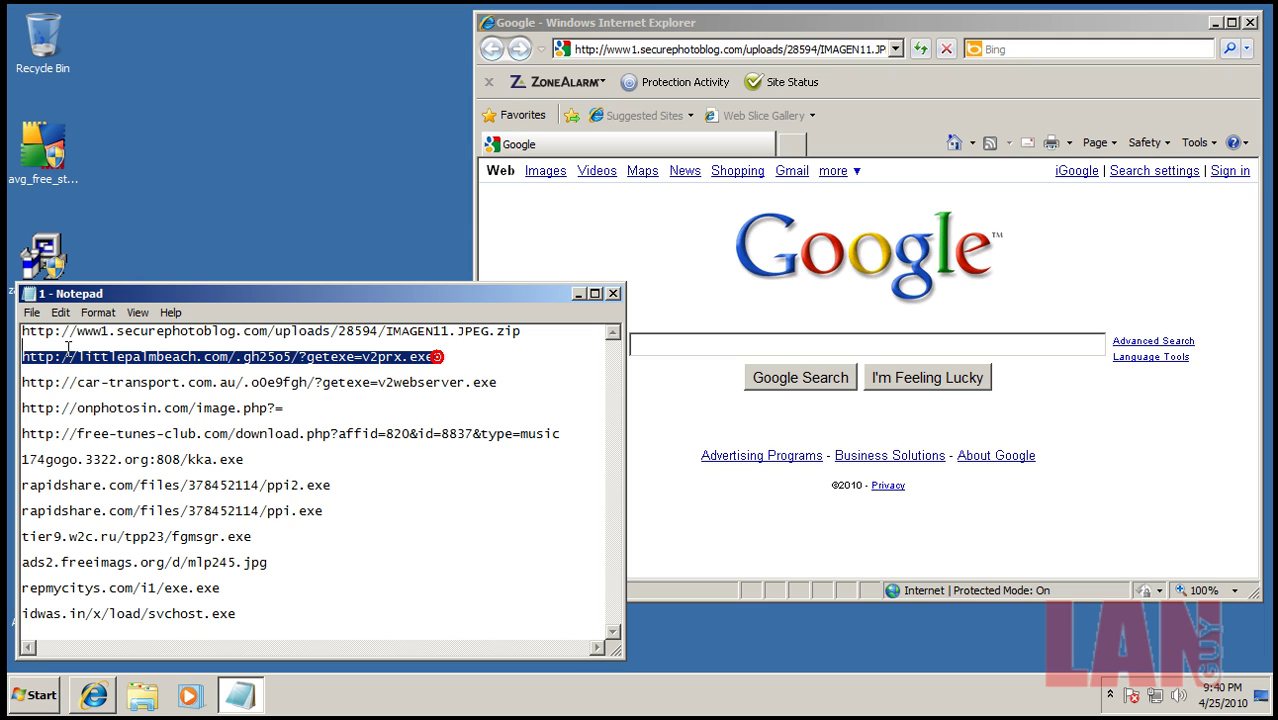
right_click(67, 355)
click(128, 410)
Replace the browser address with the copied littlepalmbeach.com URL and run the offered download.
click(640, 48)
right_click(641, 50)
click(630, 50)
click(893, 50)
click(879, 48)
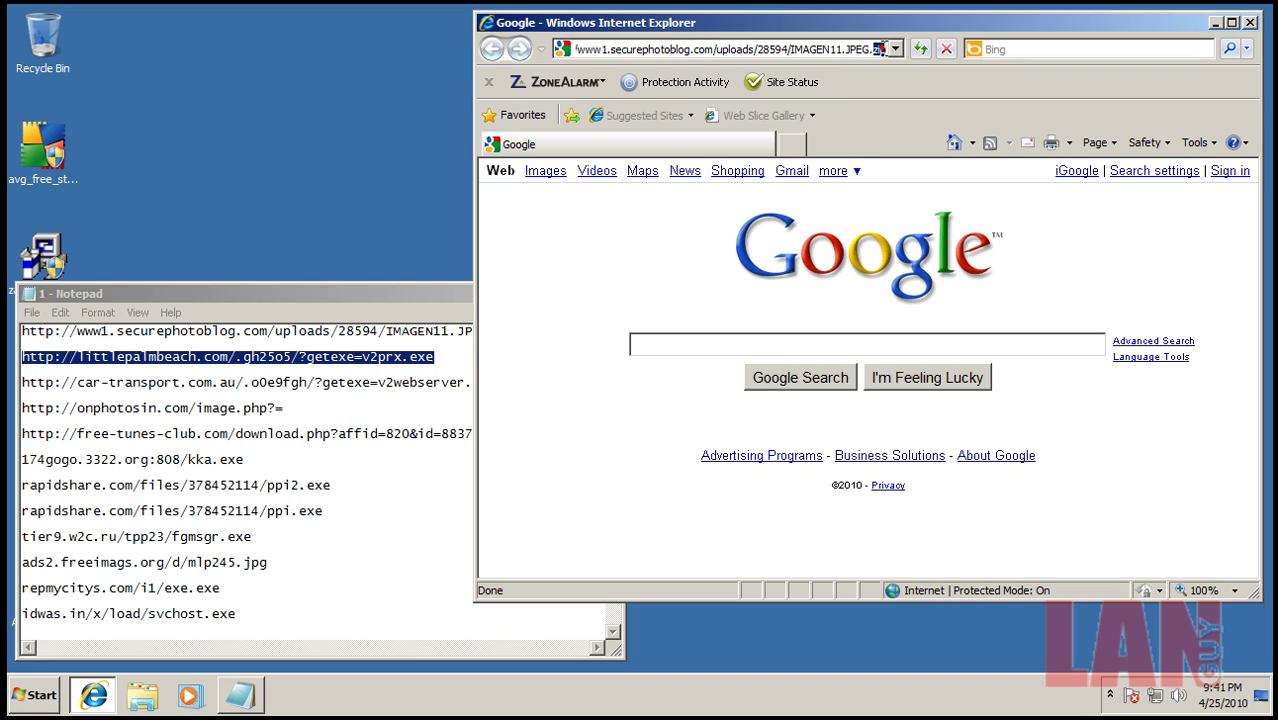
key(ctrl+a)
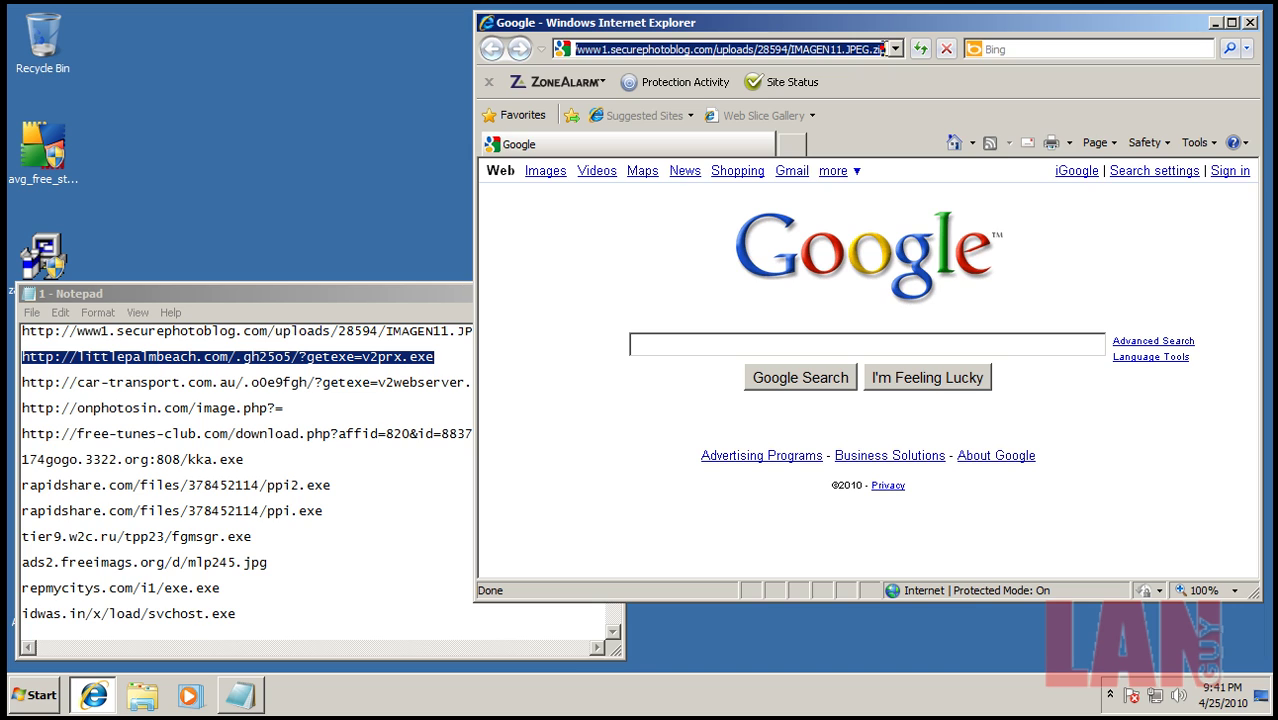
right_click(880, 48)
click(960, 118)
key(Return)
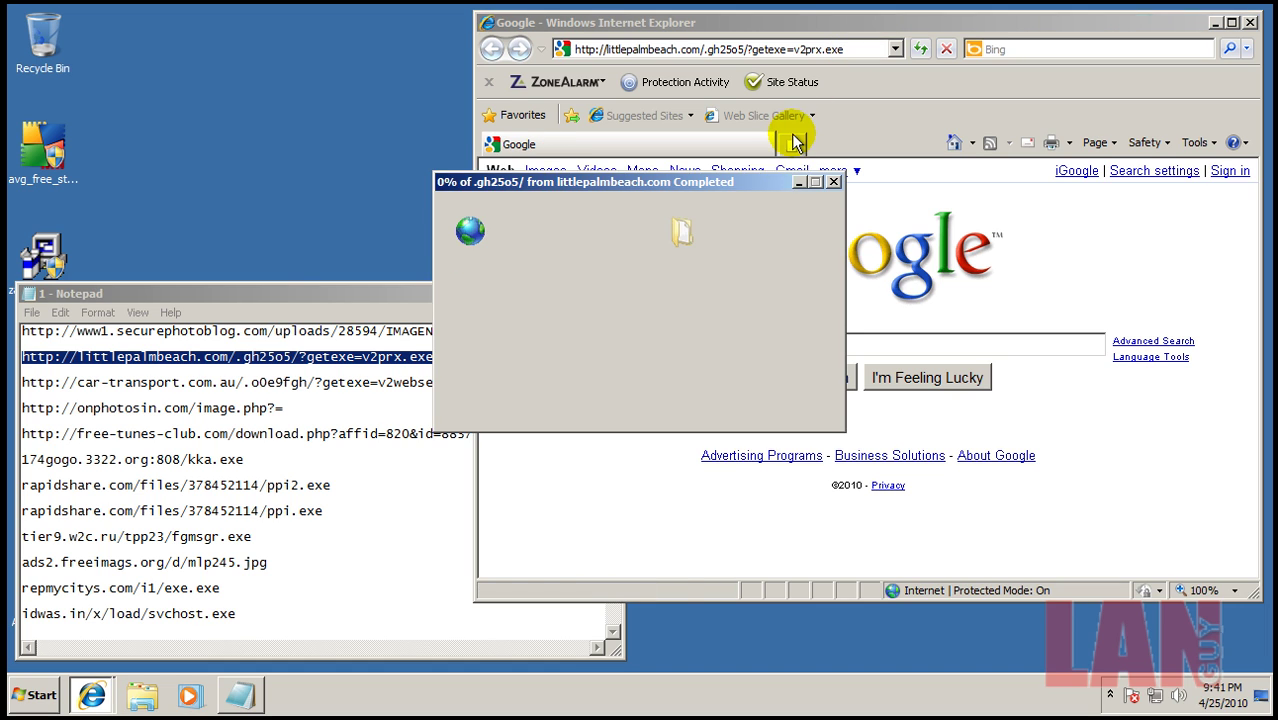
click(620, 356)
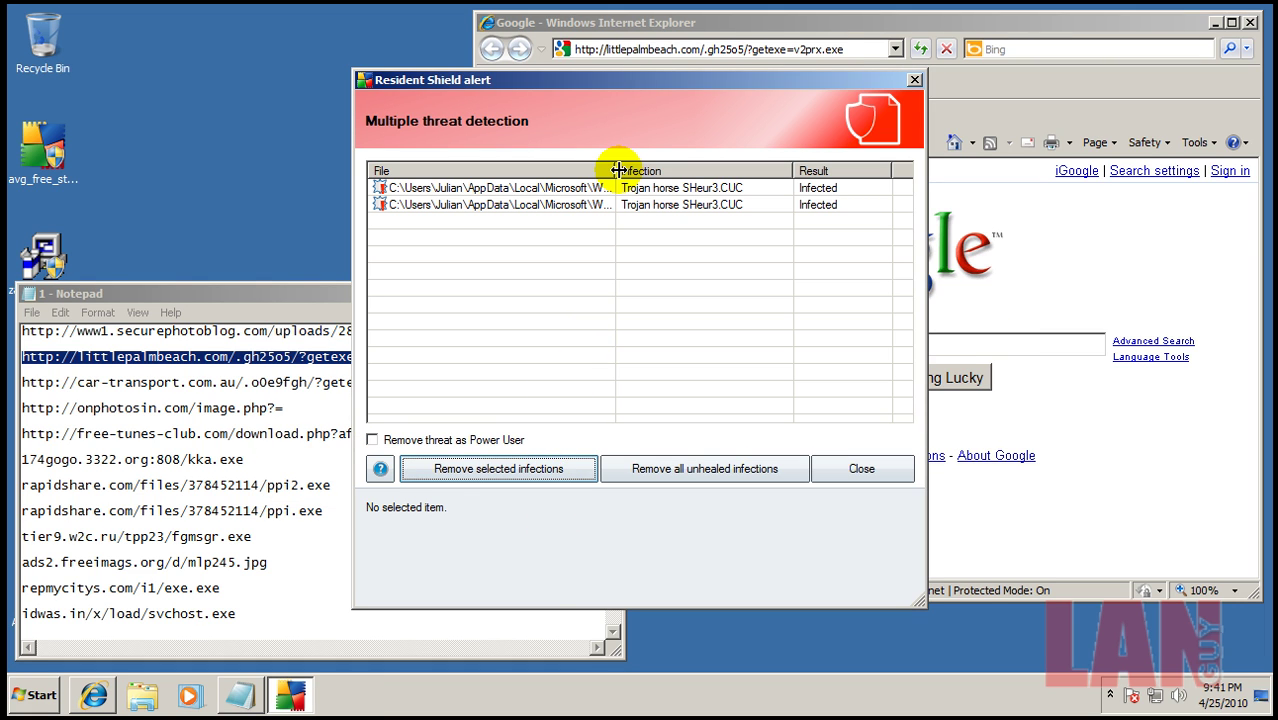
Widen the File column in the Resident Shield alert, remove all unhealed infections, and close the alert.
drag(772, 181, 714, 260)
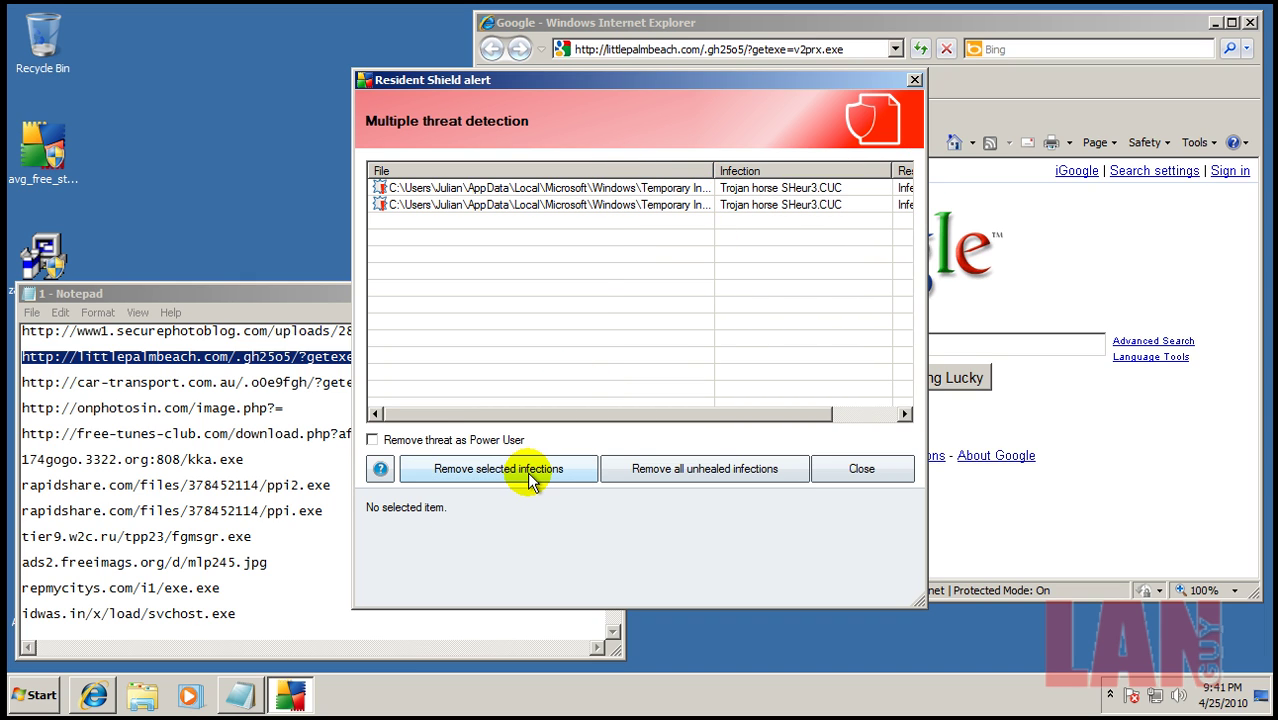
click(678, 462)
click(895, 478)
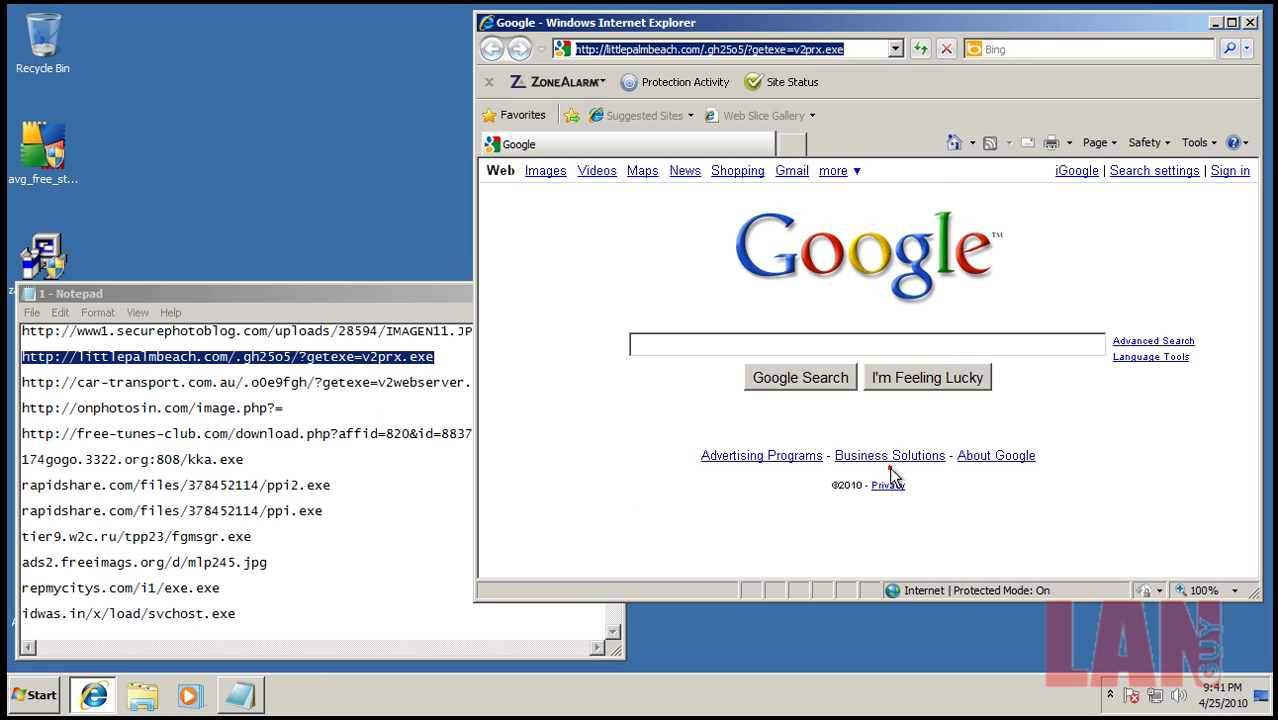
Copy the car-transport.com.au URL ending in v2webserver.exe from the Notepad list.
click(450, 382)
double_click(522, 381)
click(520, 381)
drag(520, 381, 15, 390)
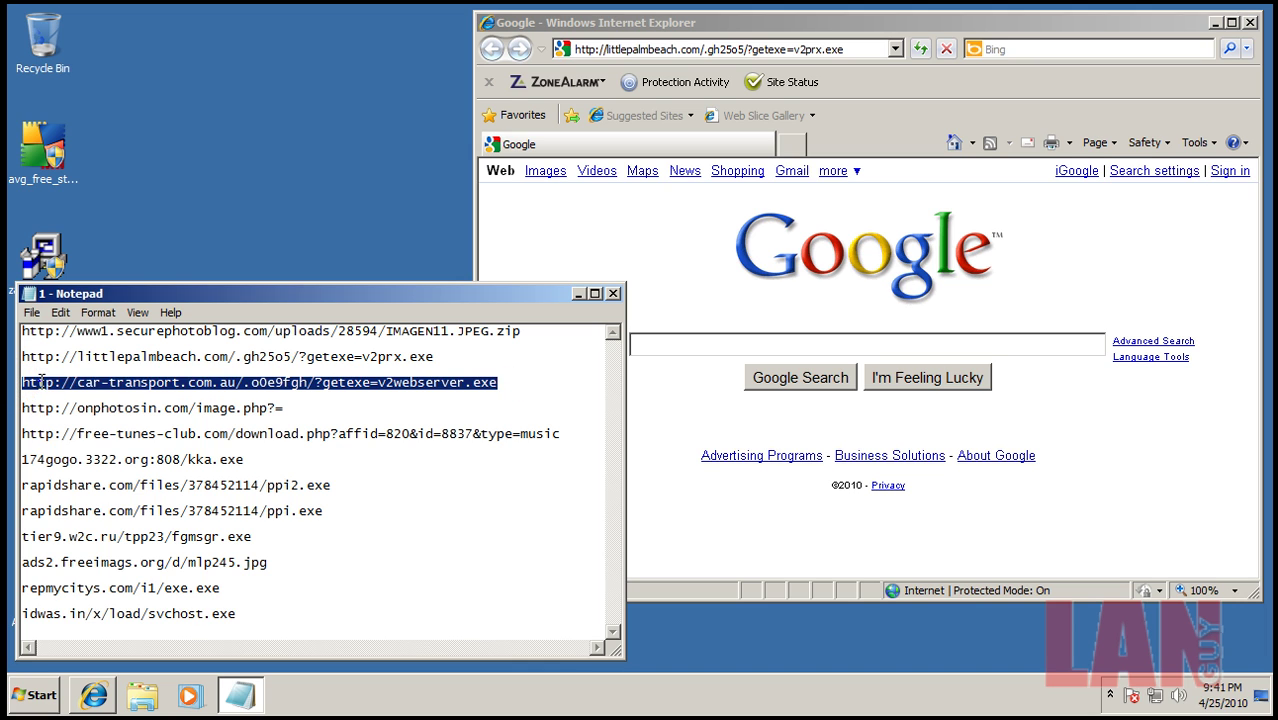
right_click(40, 382)
click(91, 428)
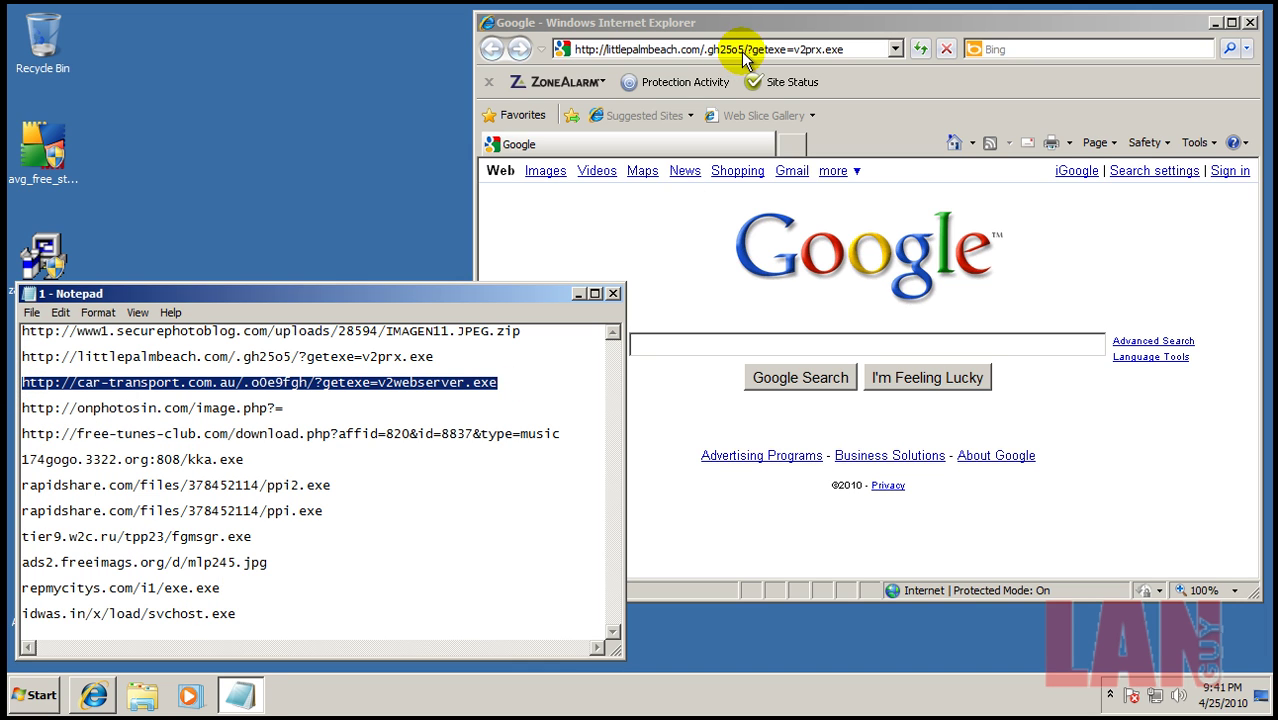
Run v2webserver.exe from the copied car-transport.com.au address and move the detected threat to the Vault.
click(745, 50)
click(746, 48)
right_click(858, 46)
click(905, 118)
key(Return)
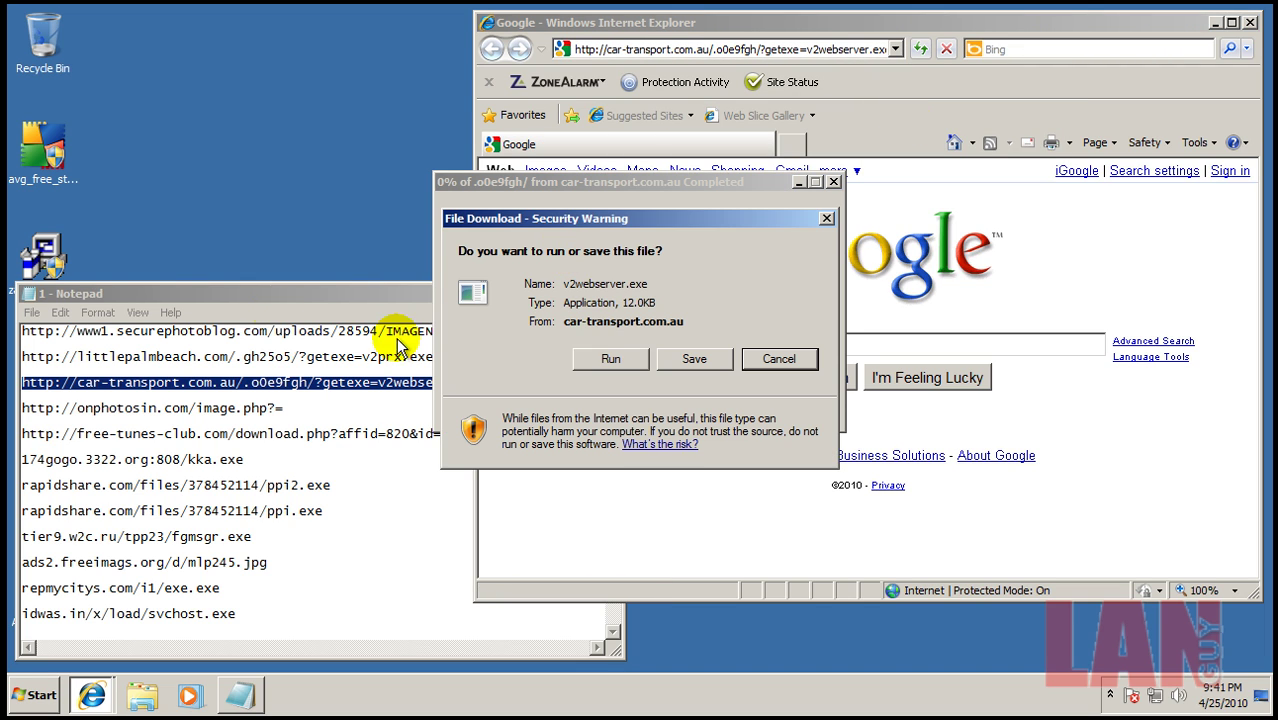
click(618, 358)
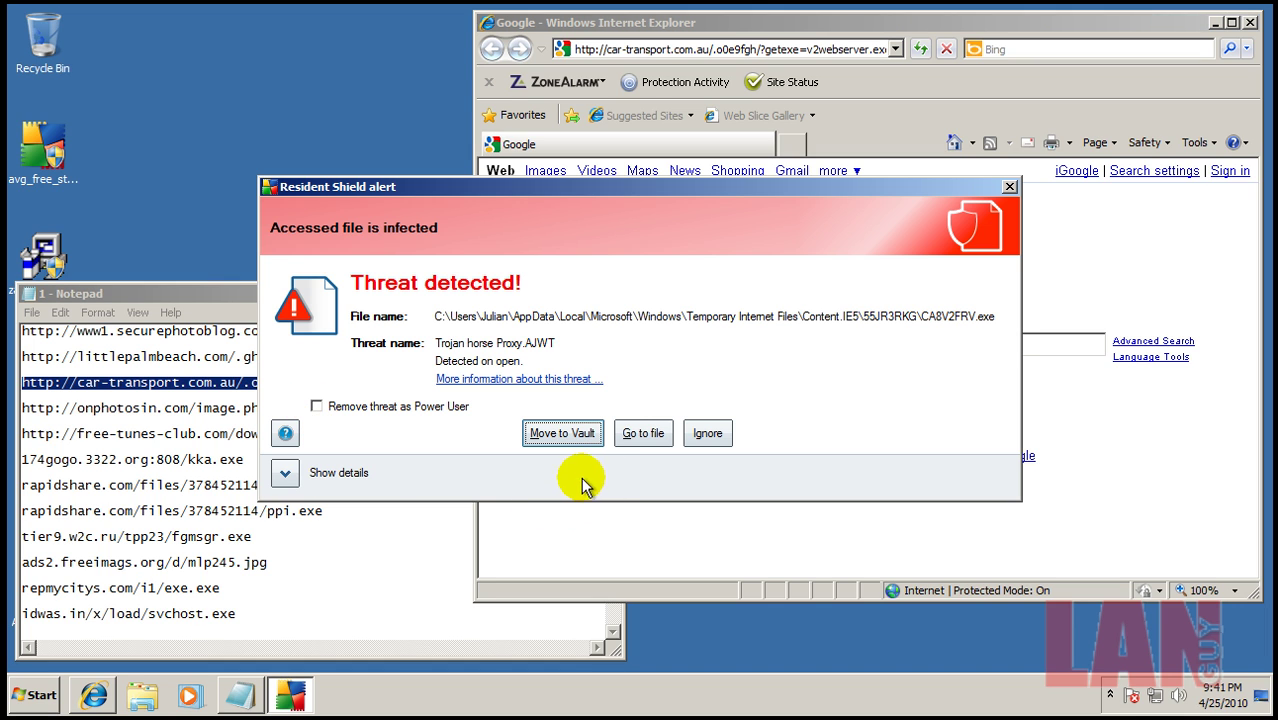
click(572, 437)
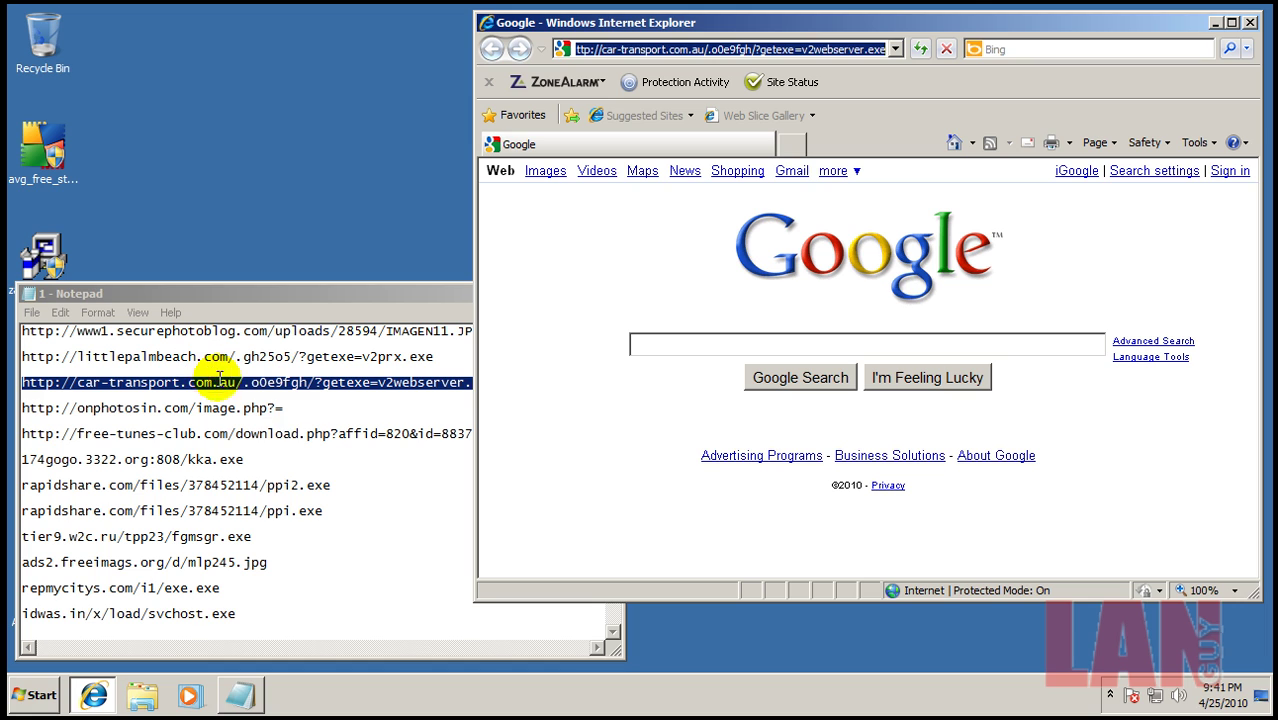
Copy the onphotosin.com/image.php?= URL from the Notepad list.
click(297, 408)
drag(245, 412, 24, 408)
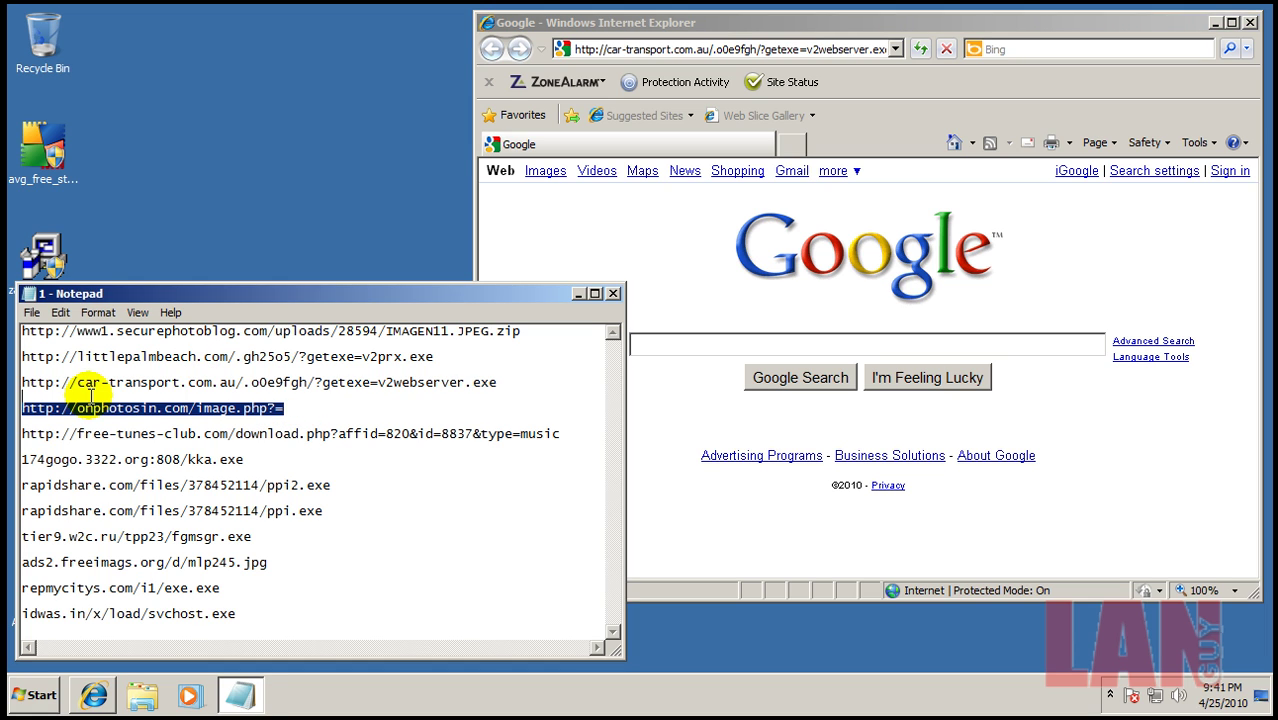
right_click(87, 410)
click(170, 458)
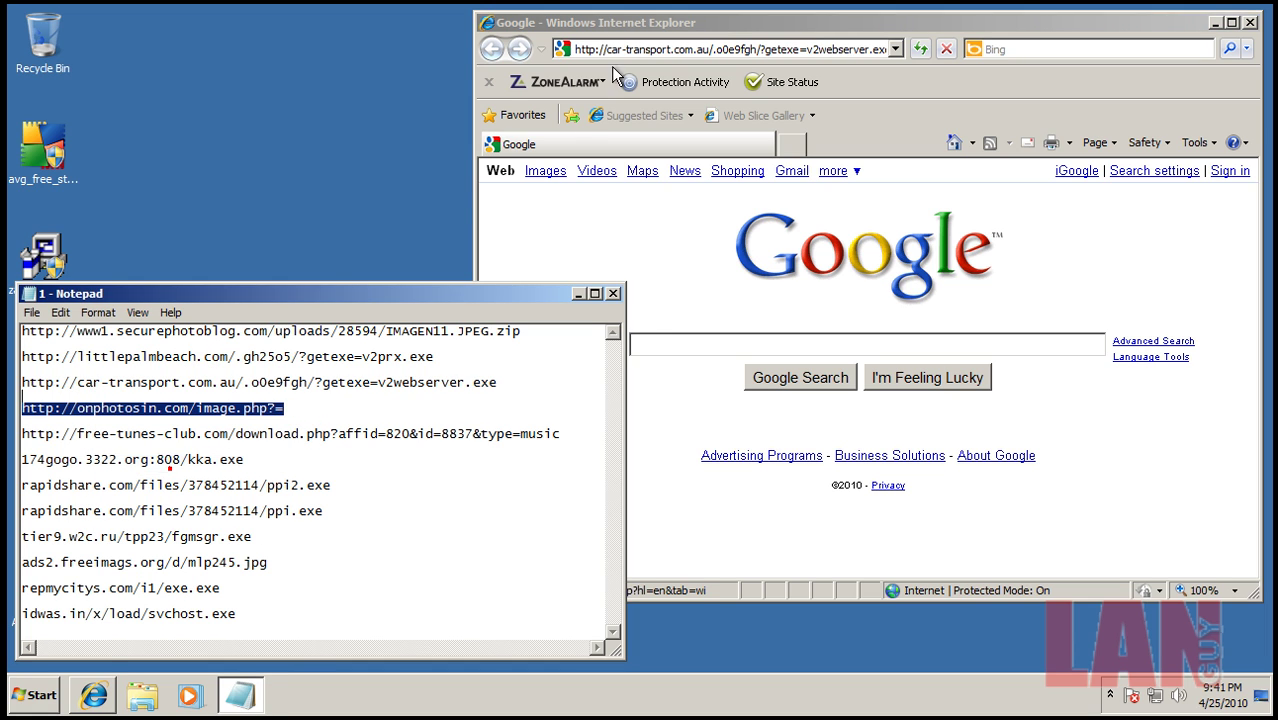
Run the download from the copied onphotosin.com address and remove all unhealed infections in the Resident Shield alert.
click(728, 52)
click(746, 49)
right_click(746, 49)
click(822, 117)
key(Return)
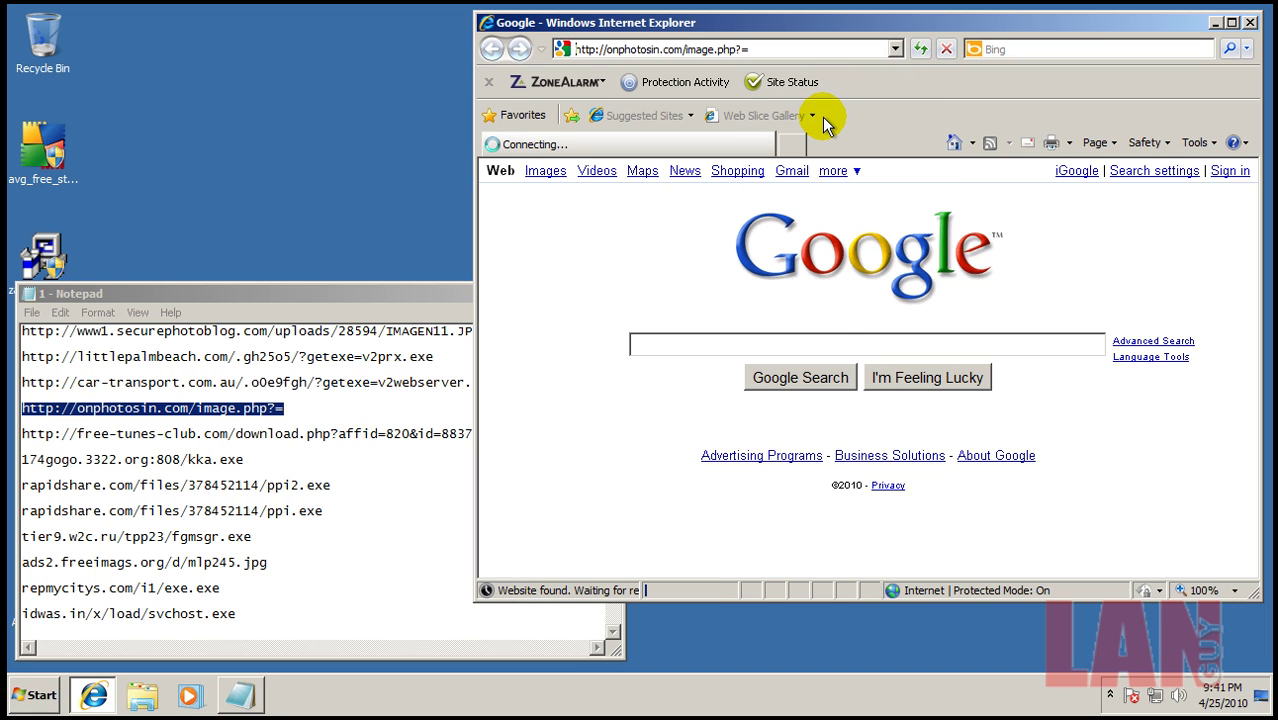
click(612, 358)
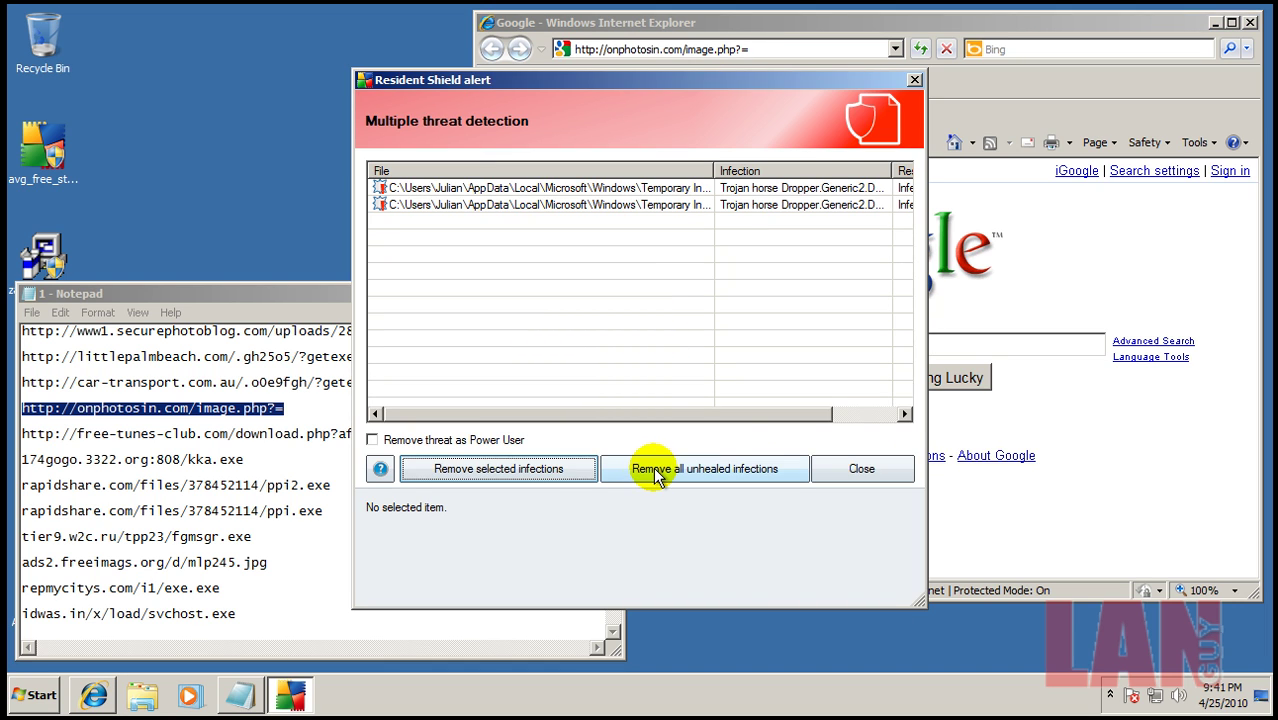
click(656, 474)
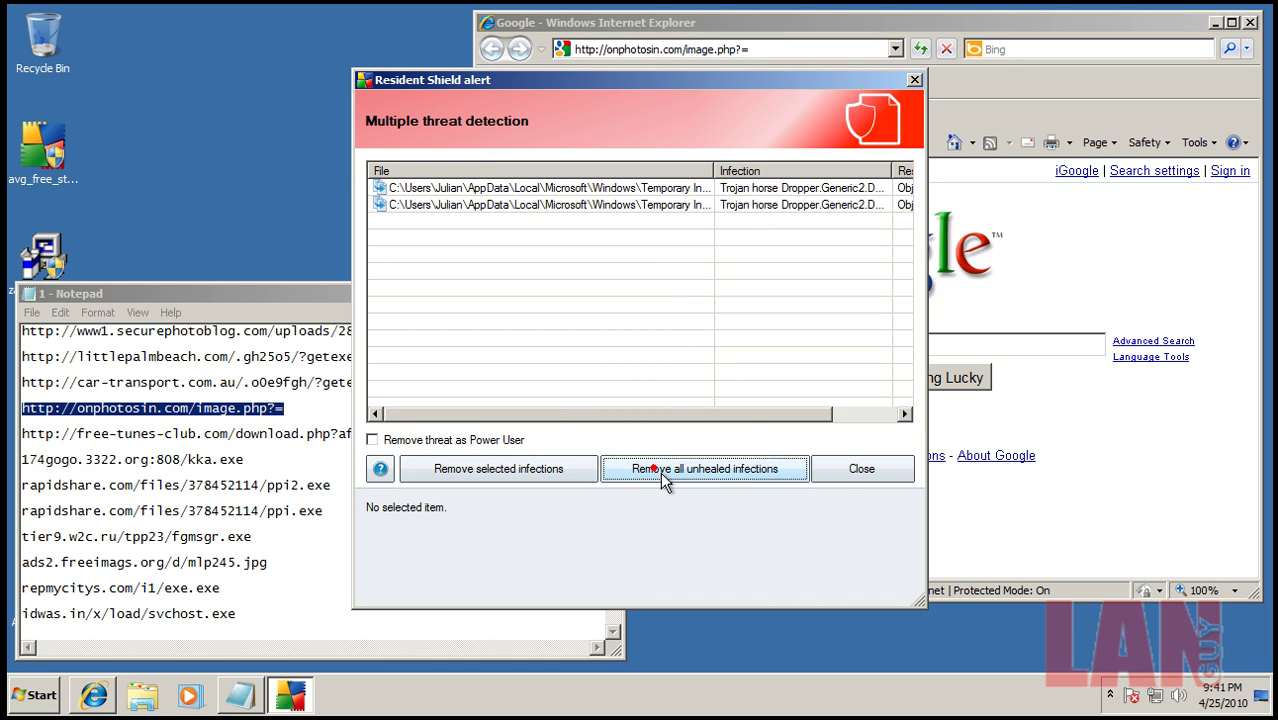
Close the Resident Shield alert and copy the free-tunes-club.com download URL from the Notepad list.
click(862, 474)
click(377, 435)
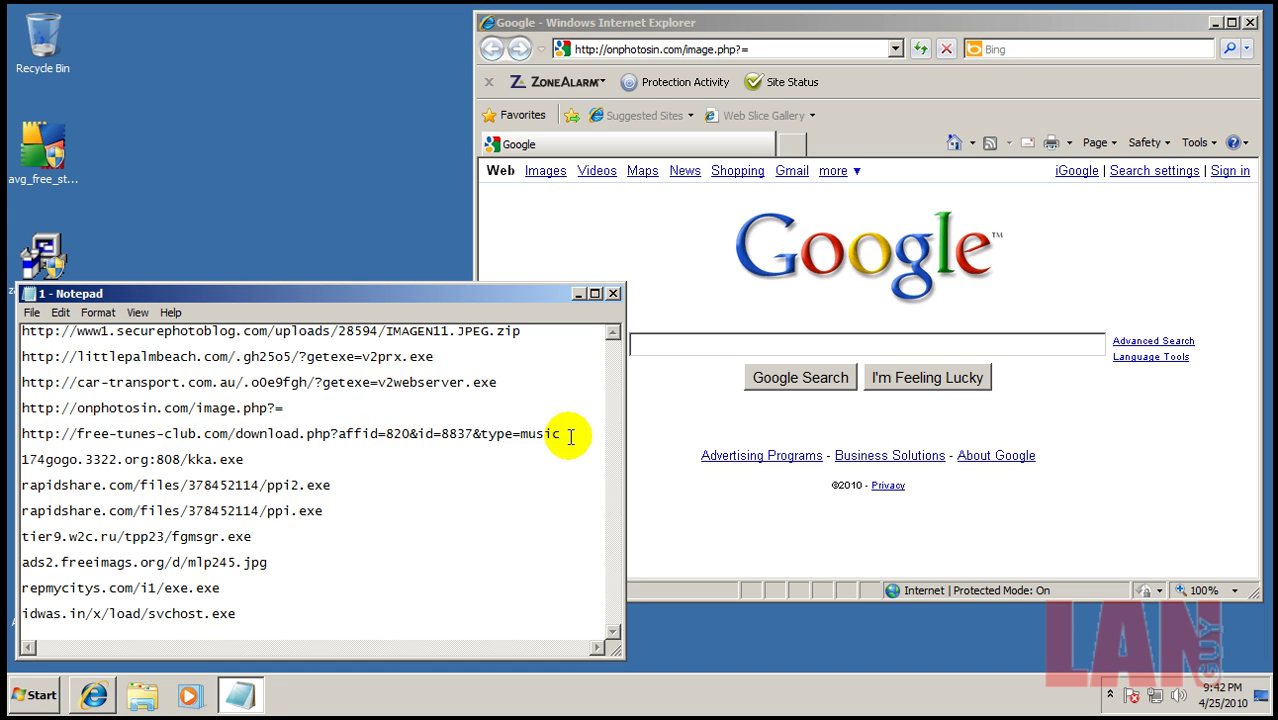
drag(570, 436, 45, 437)
right_click(45, 437)
click(107, 481)
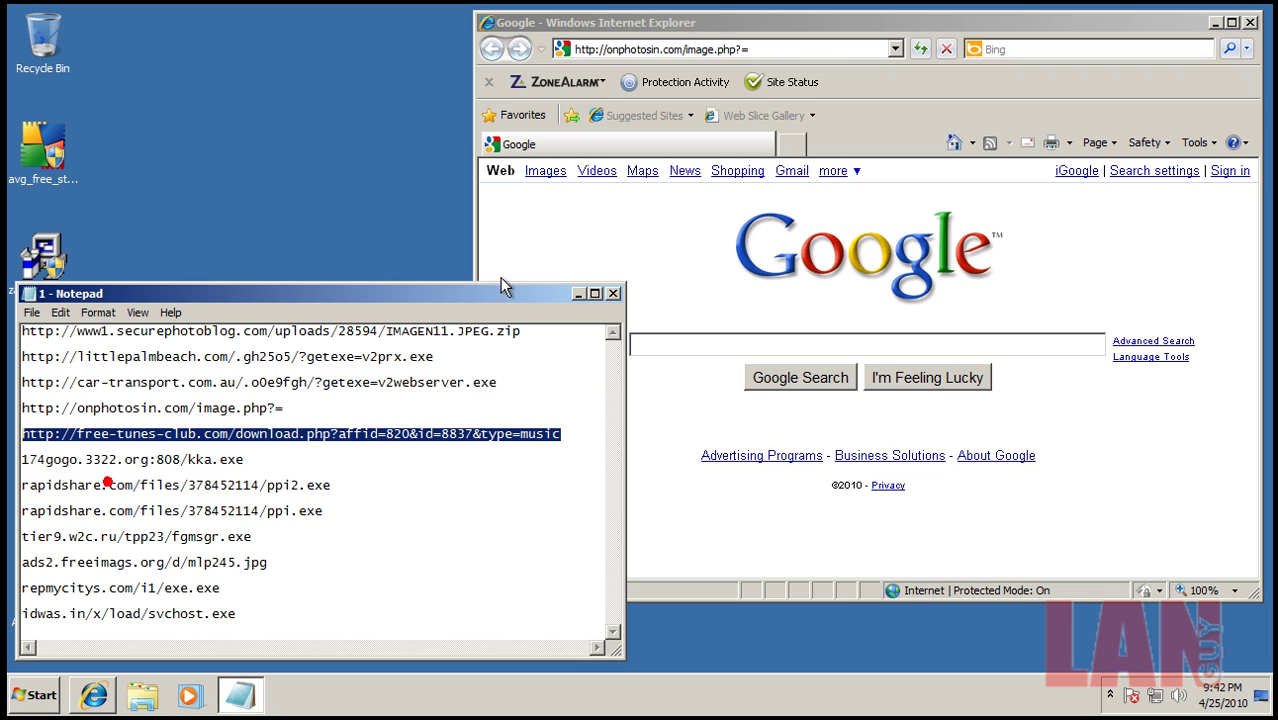
Run the download from the copied free-tunes-club.com address, approving its User Account Control request and allowing its Internet access in ZoneAlarm.
click(893, 47)
click(814, 49)
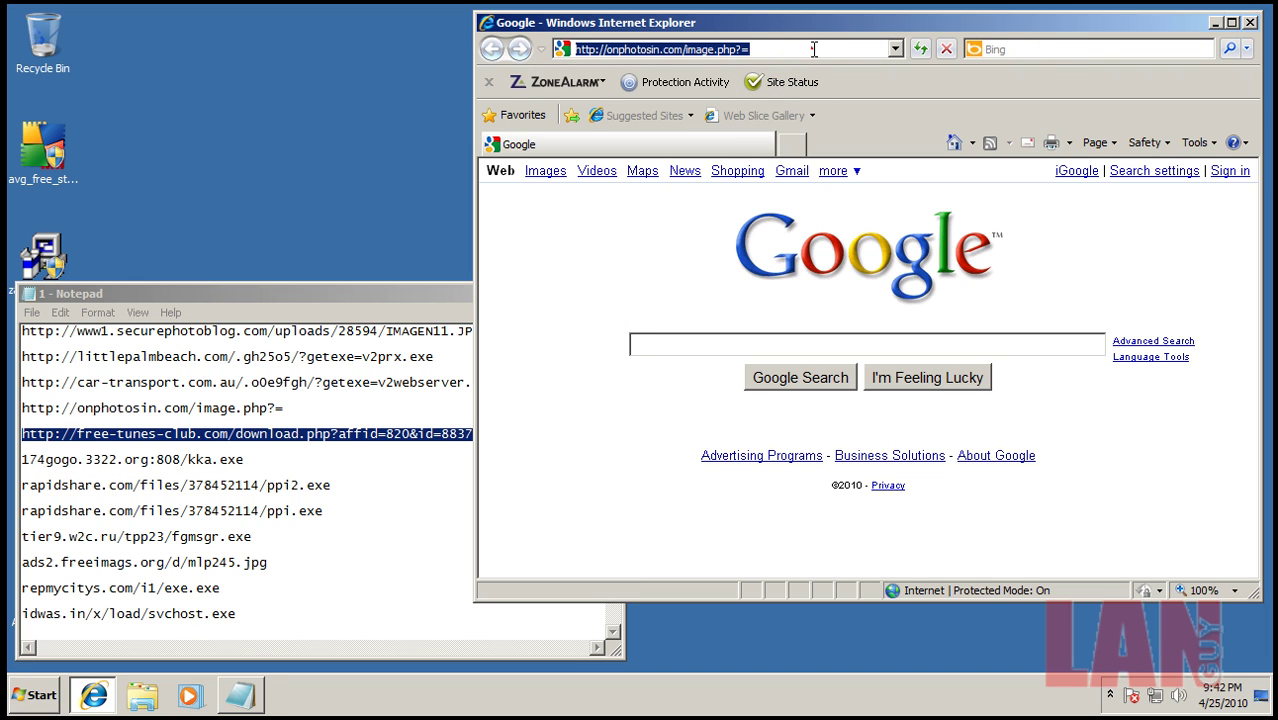
right_click(814, 49)
click(893, 119)
key(Return)
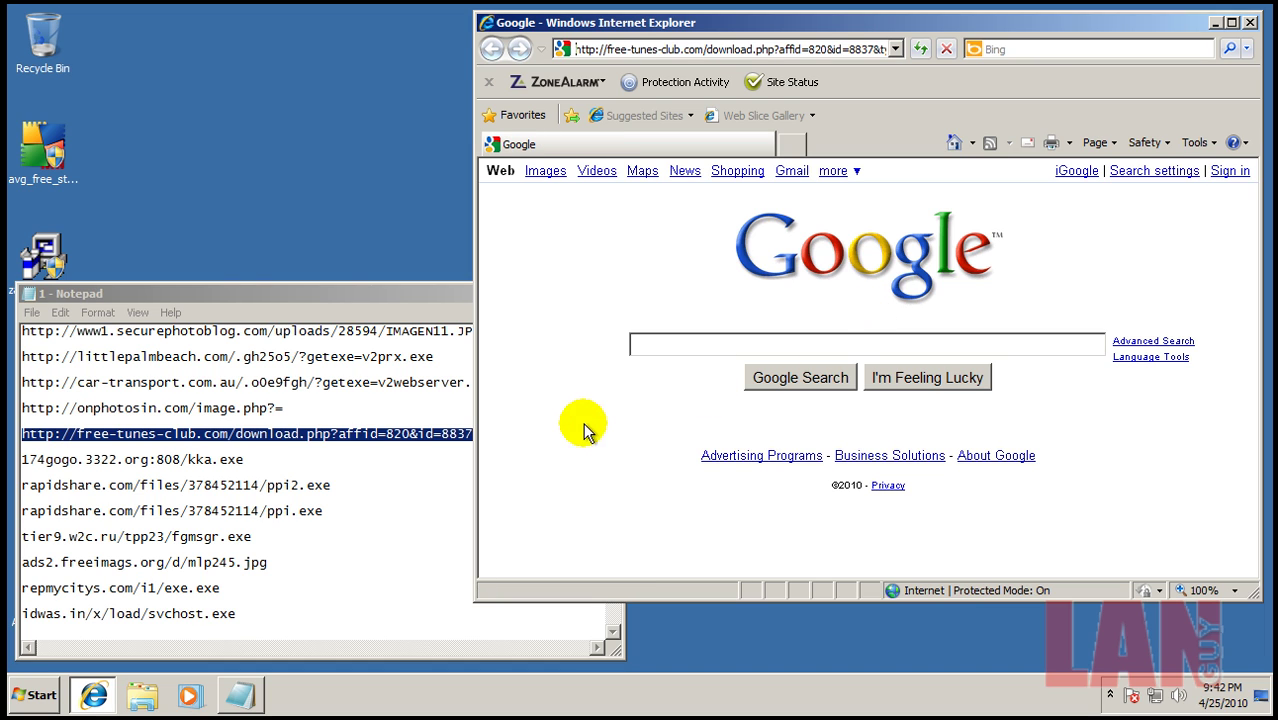
click(612, 360)
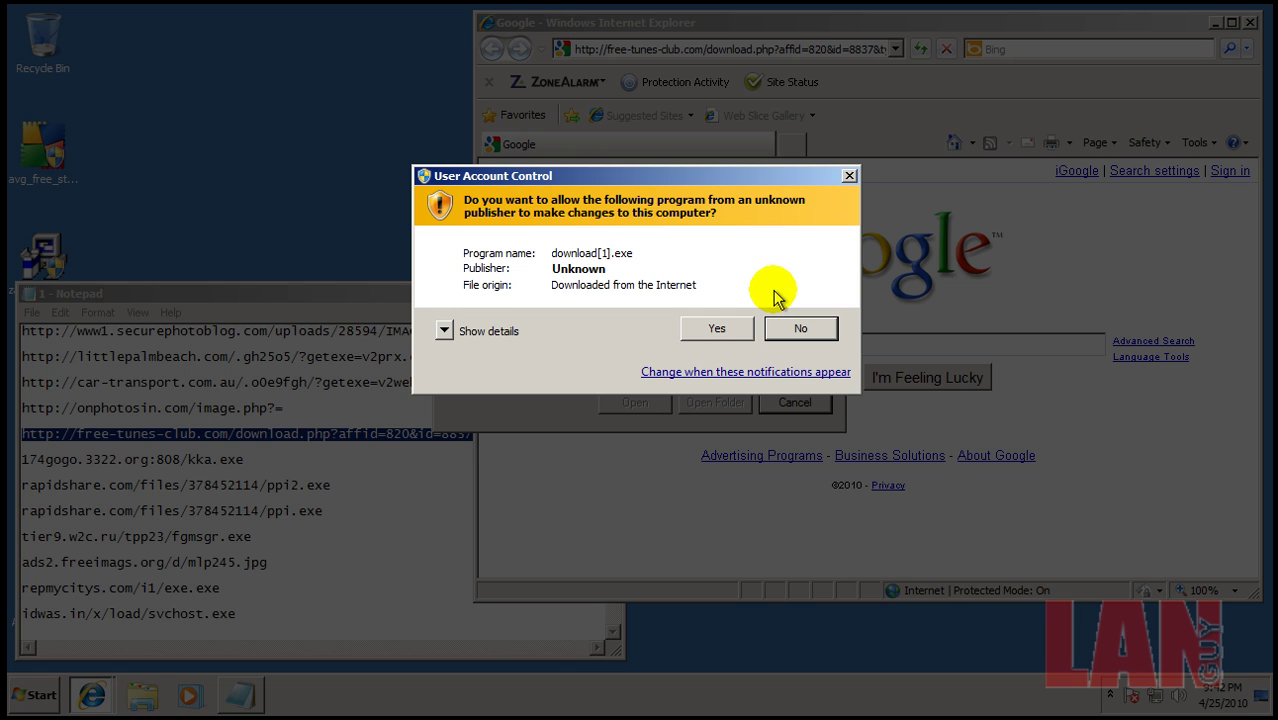
click(727, 328)
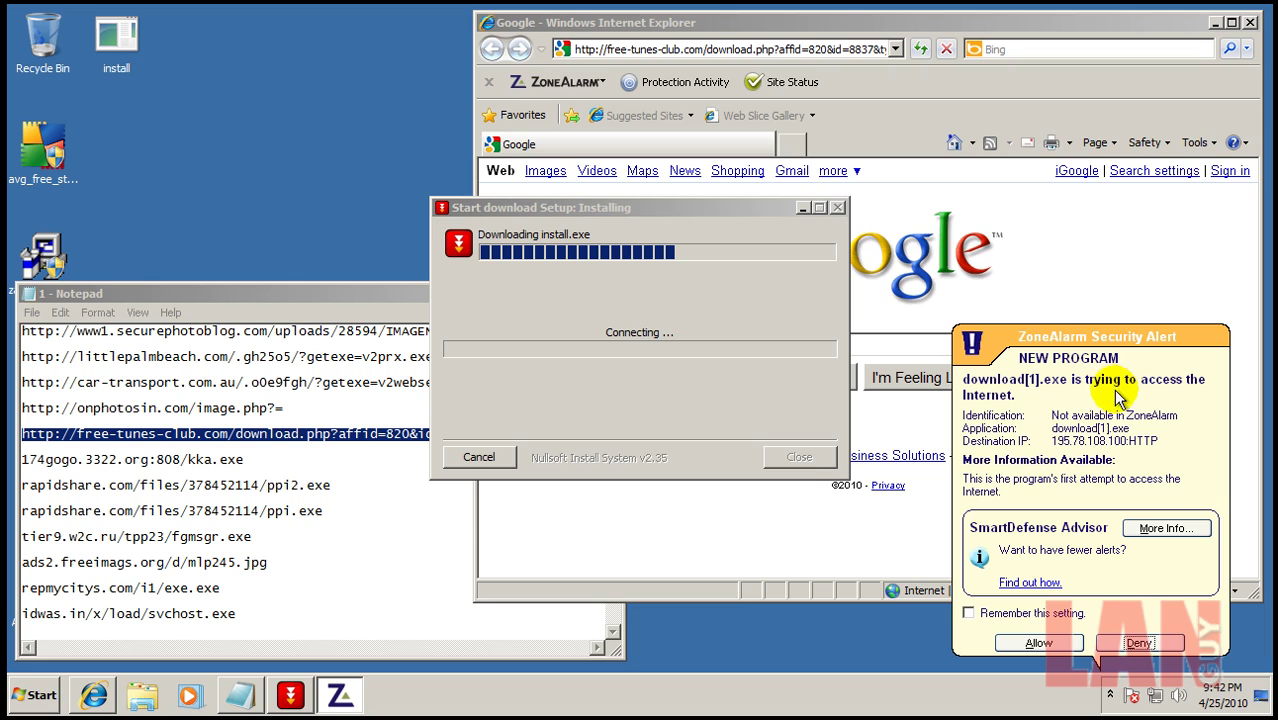
click(1039, 644)
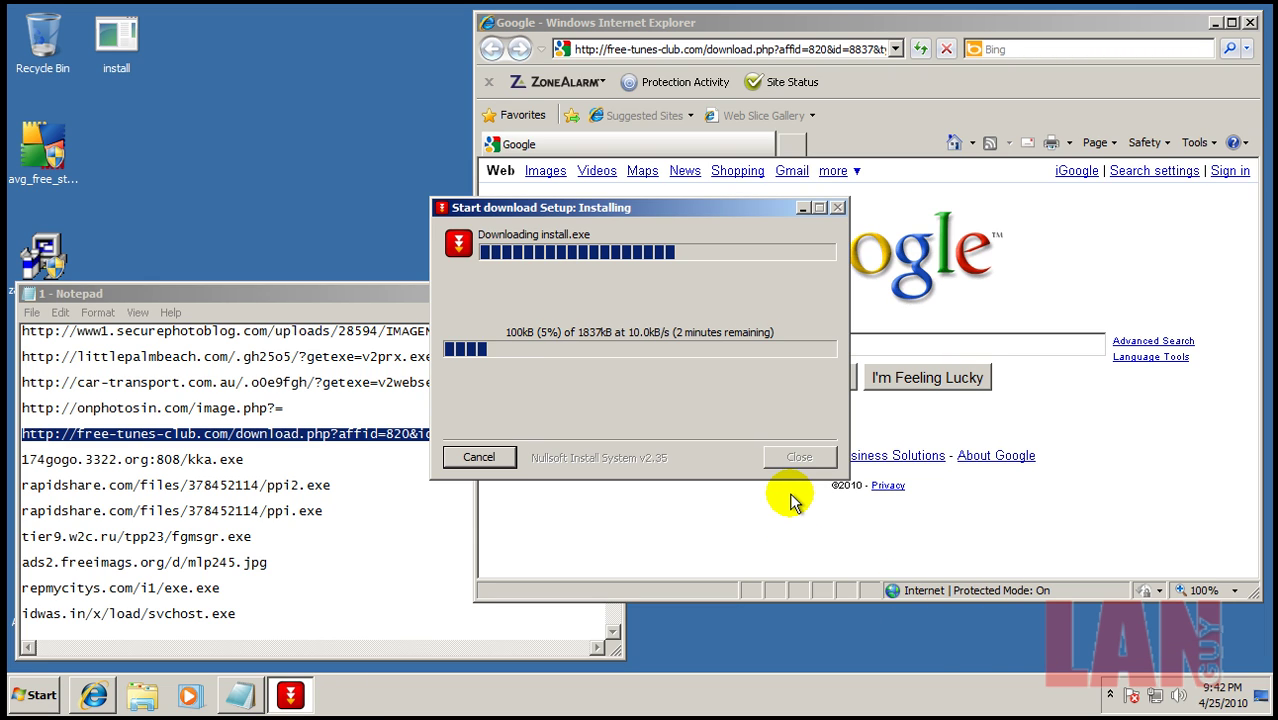
Copy the 174gogo.3322.org:808/kka.exe address from the Notepad list.
click(273, 463)
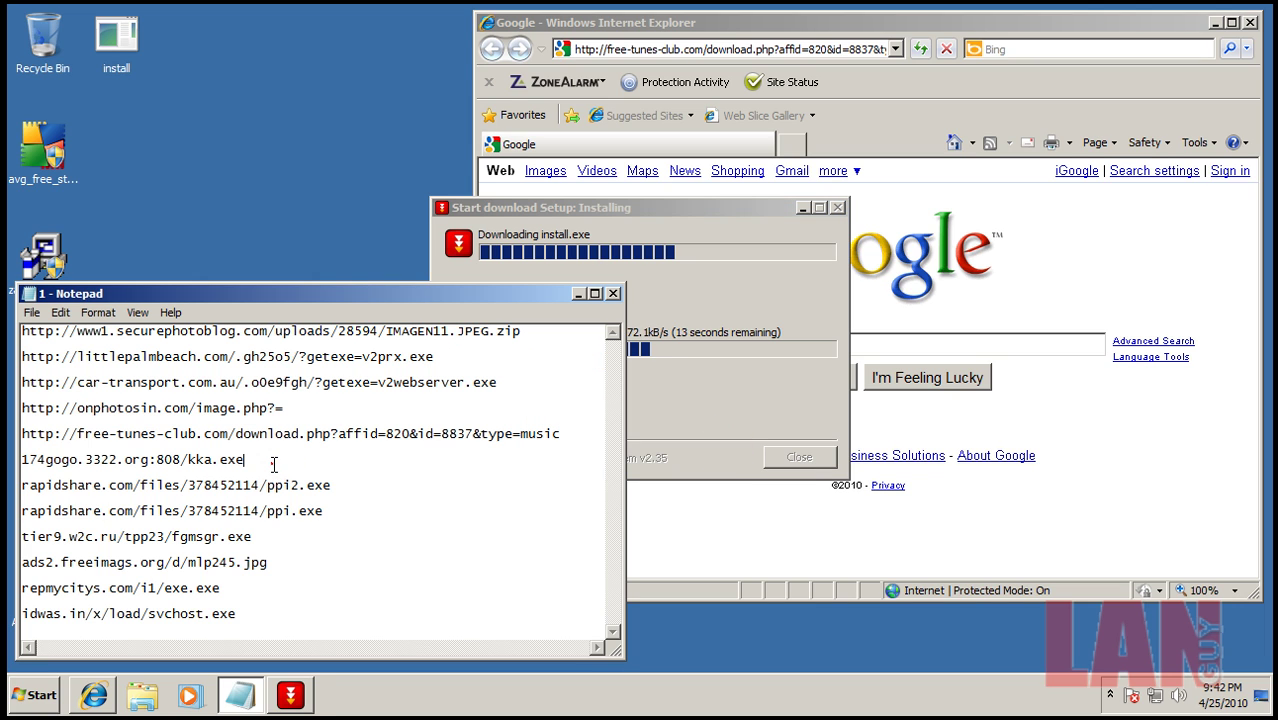
double_click(273, 463)
right_click(244, 470)
click(284, 287)
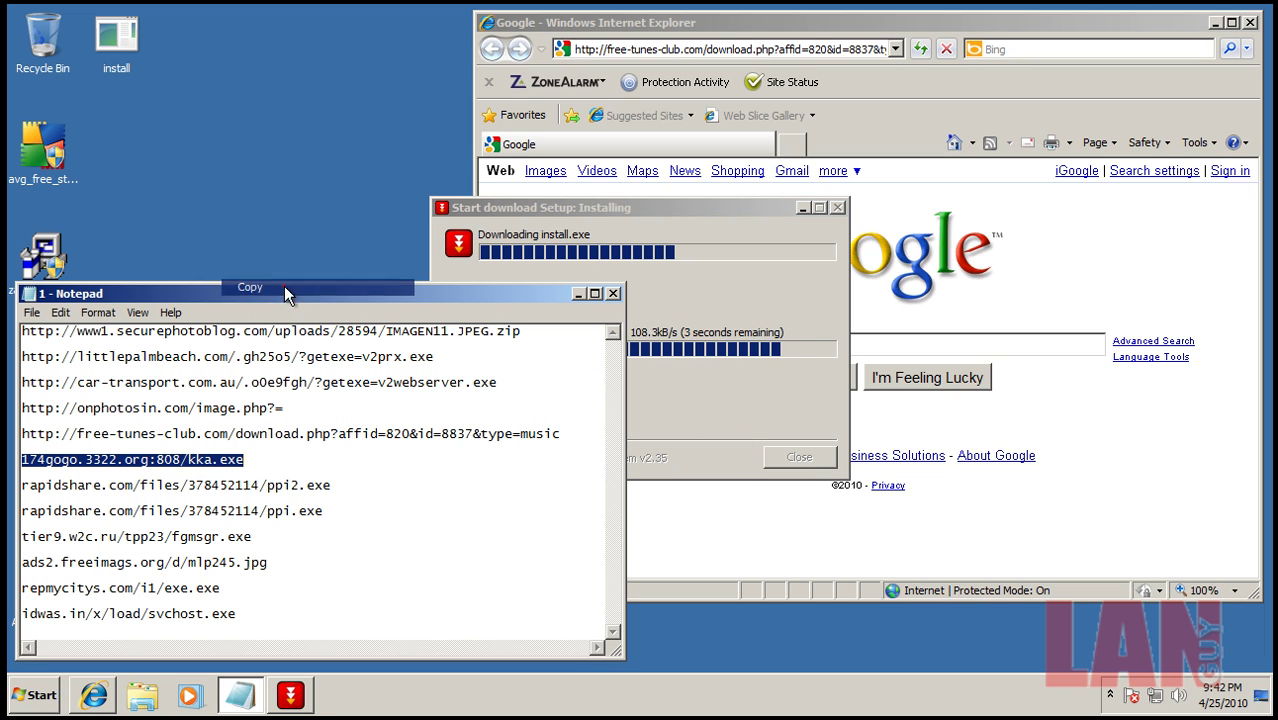
Open the copied 174gogo.3322.org address in Internet Explorer and remove all unhealed infections in the Resident Shield alert.
click(802, 52)
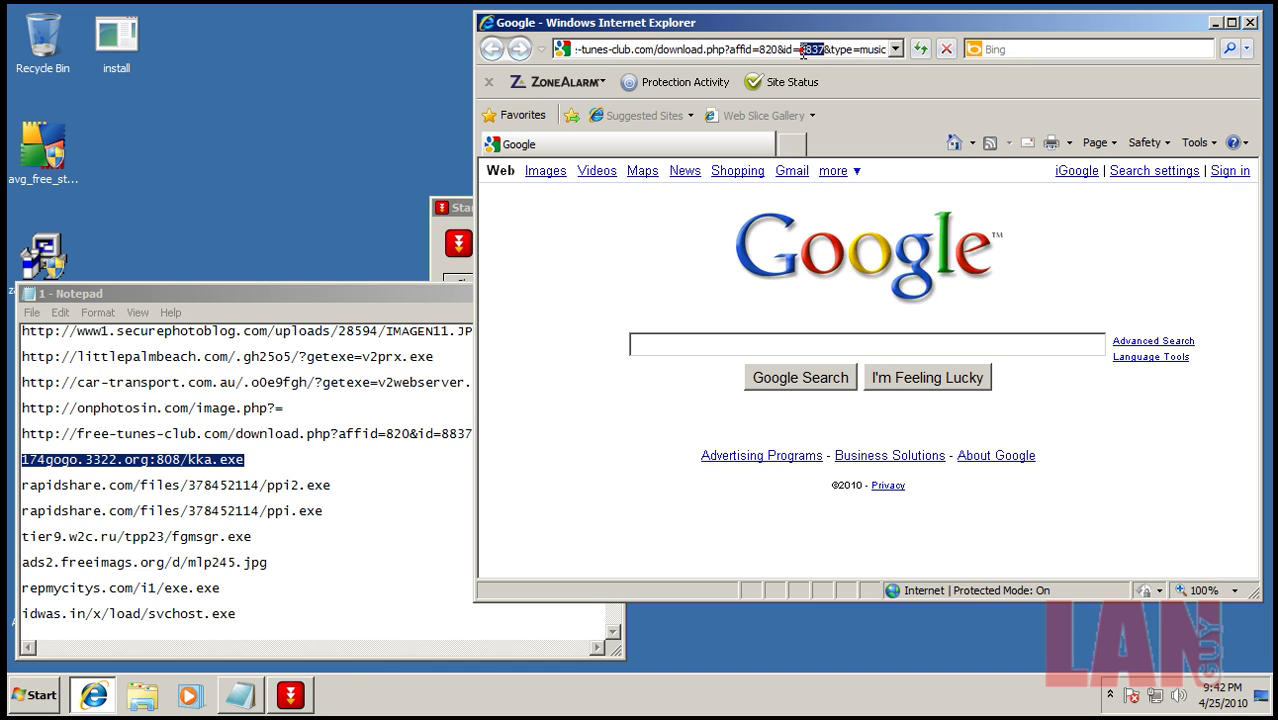
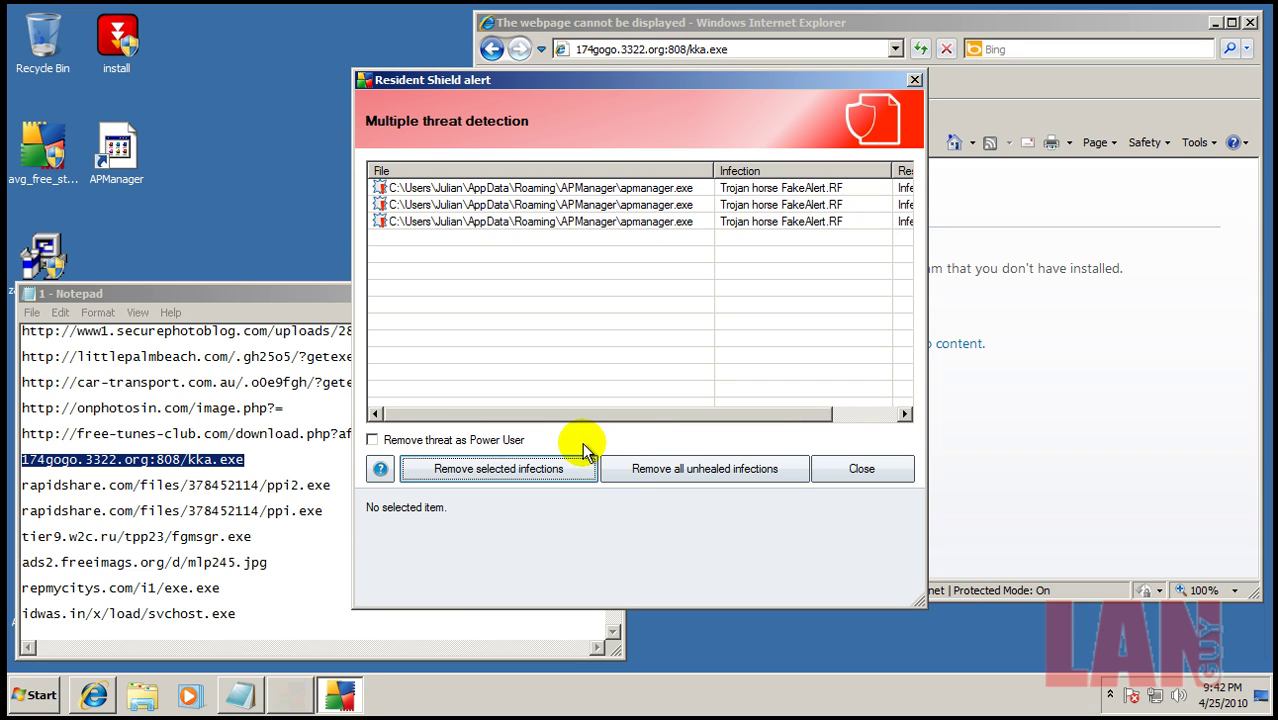
click(648, 478)
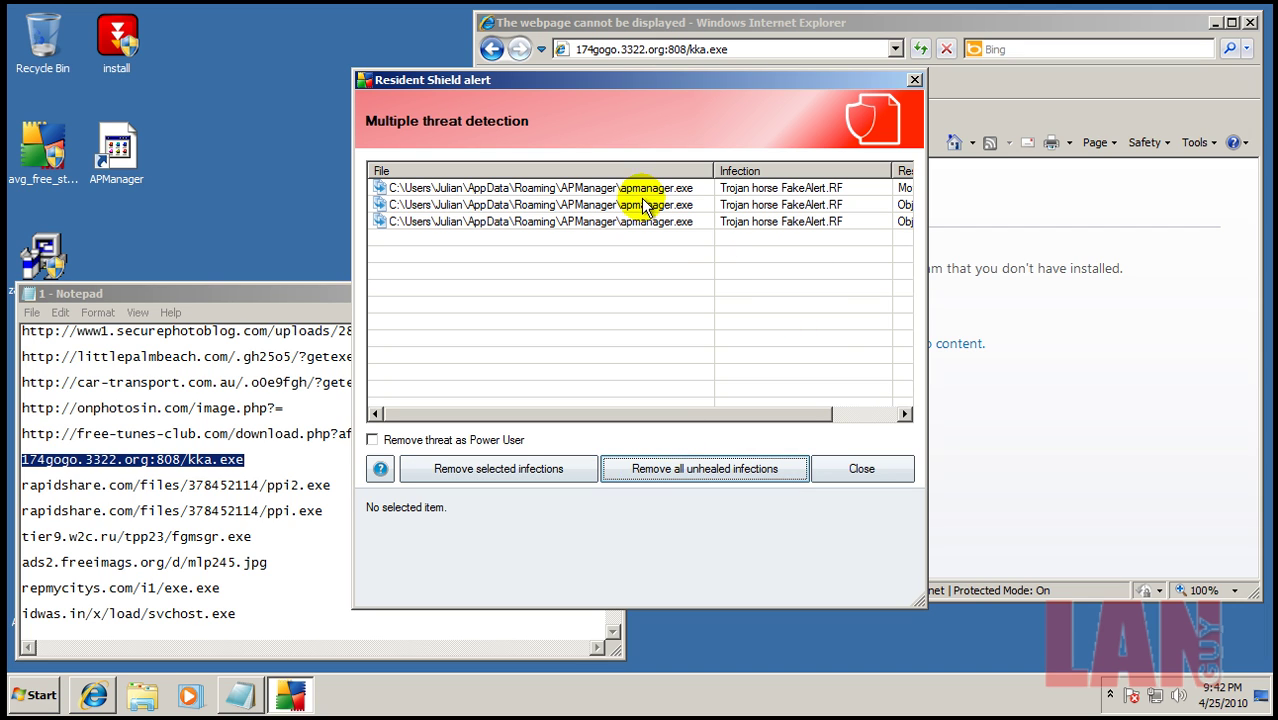
click(862, 472)
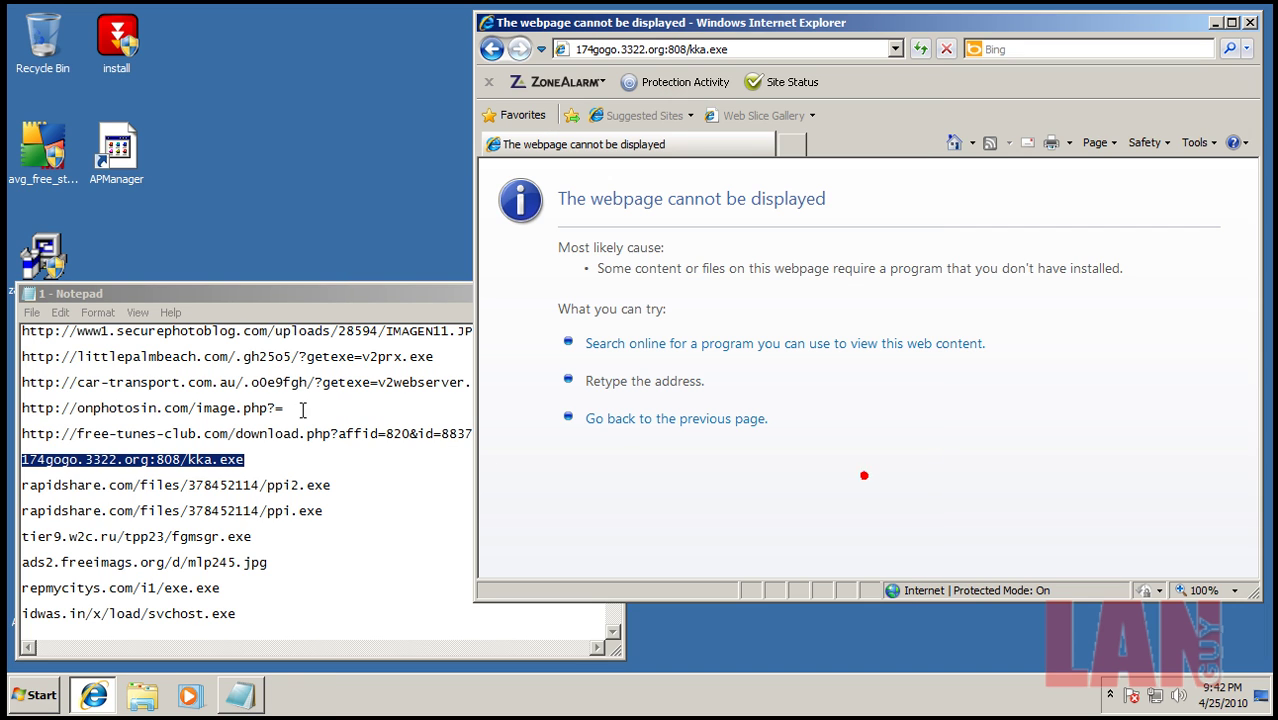
Copy the rapidshare.com/files/378452114/ppi2.exe address from the Notepad list.
double_click(346, 489)
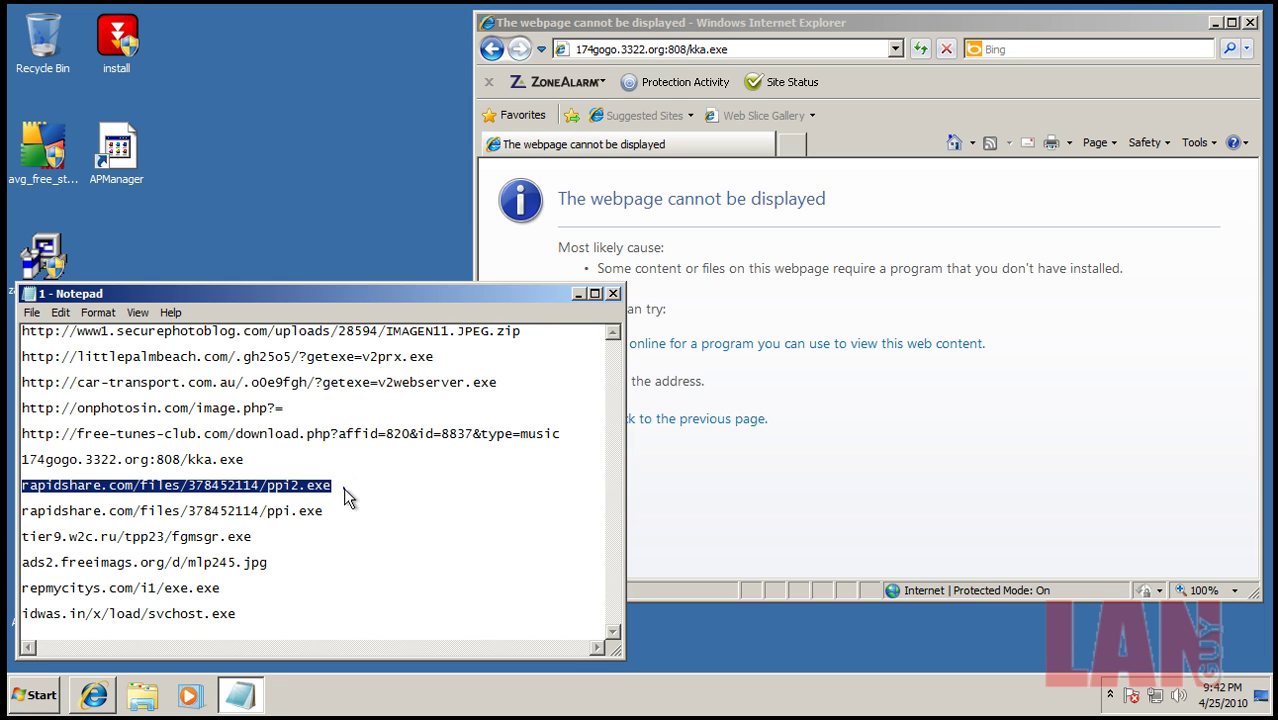
right_click(343, 487)
right_click(310, 487)
click(357, 311)
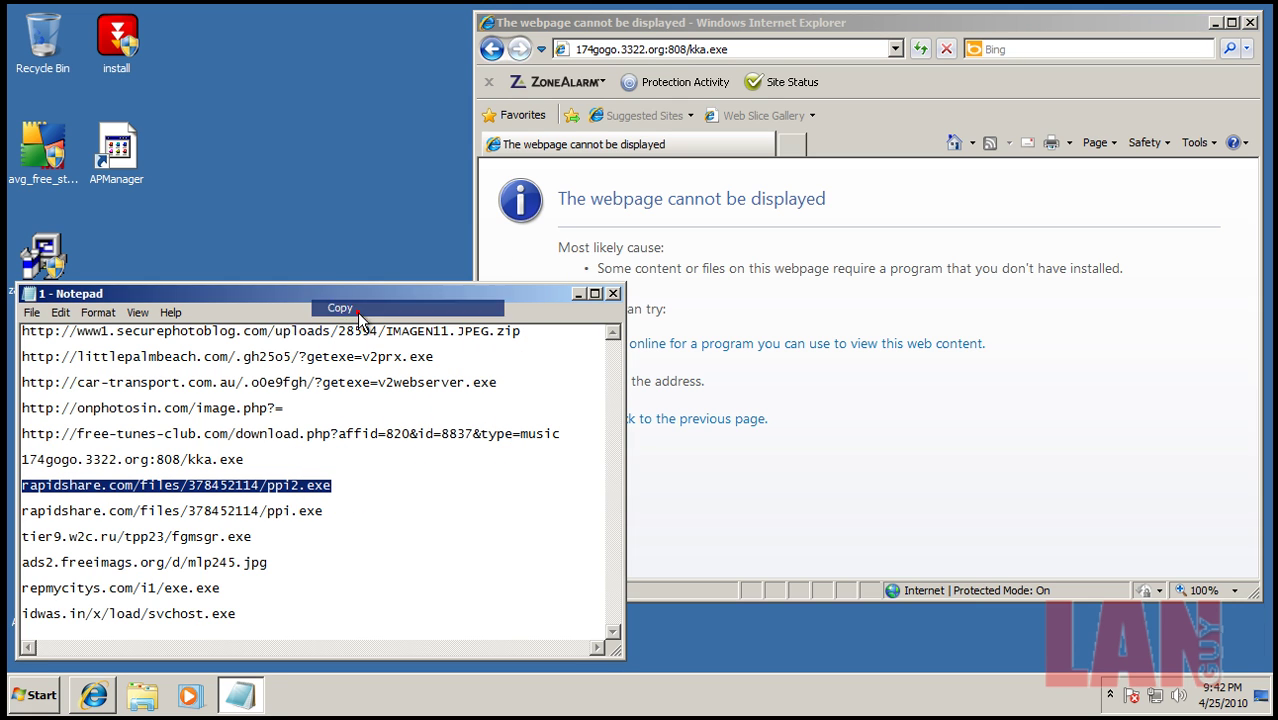
Run ppi2.exe from the copied rapidshare.com address and dismiss the Resident Shield threat alert.
click(764, 49)
right_click(764, 49)
click(827, 116)
key(Return)
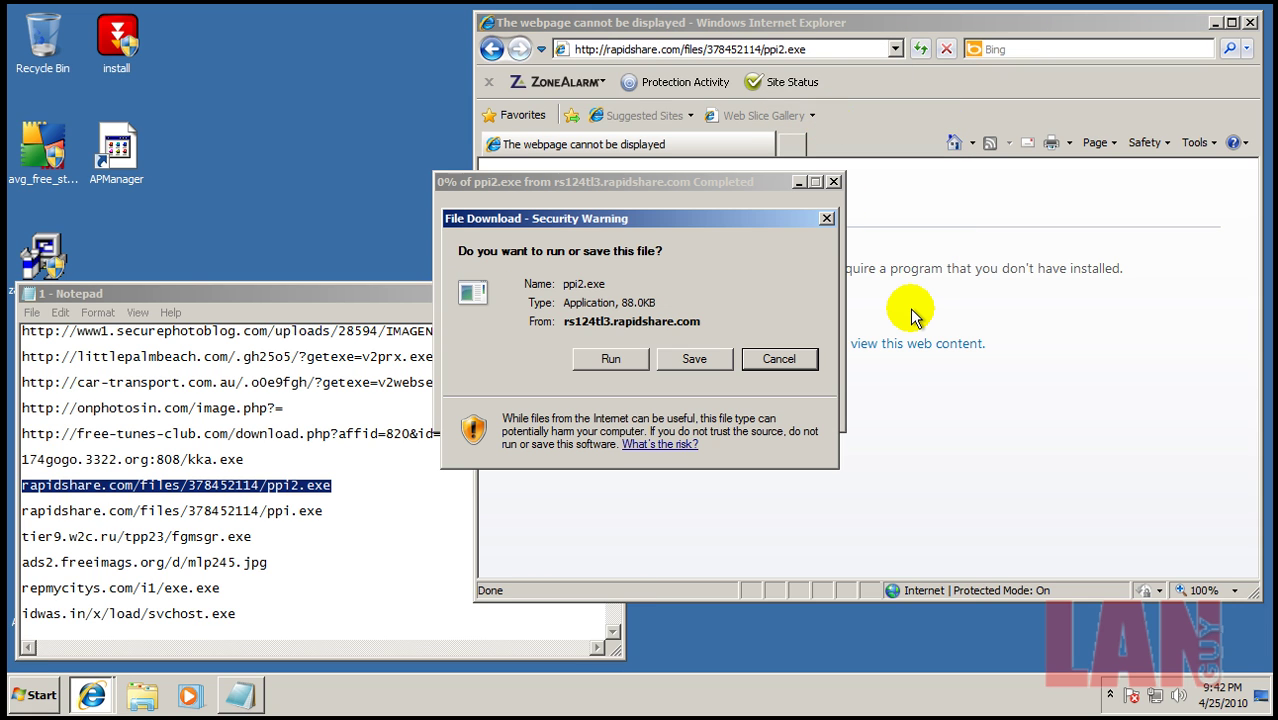
click(622, 351)
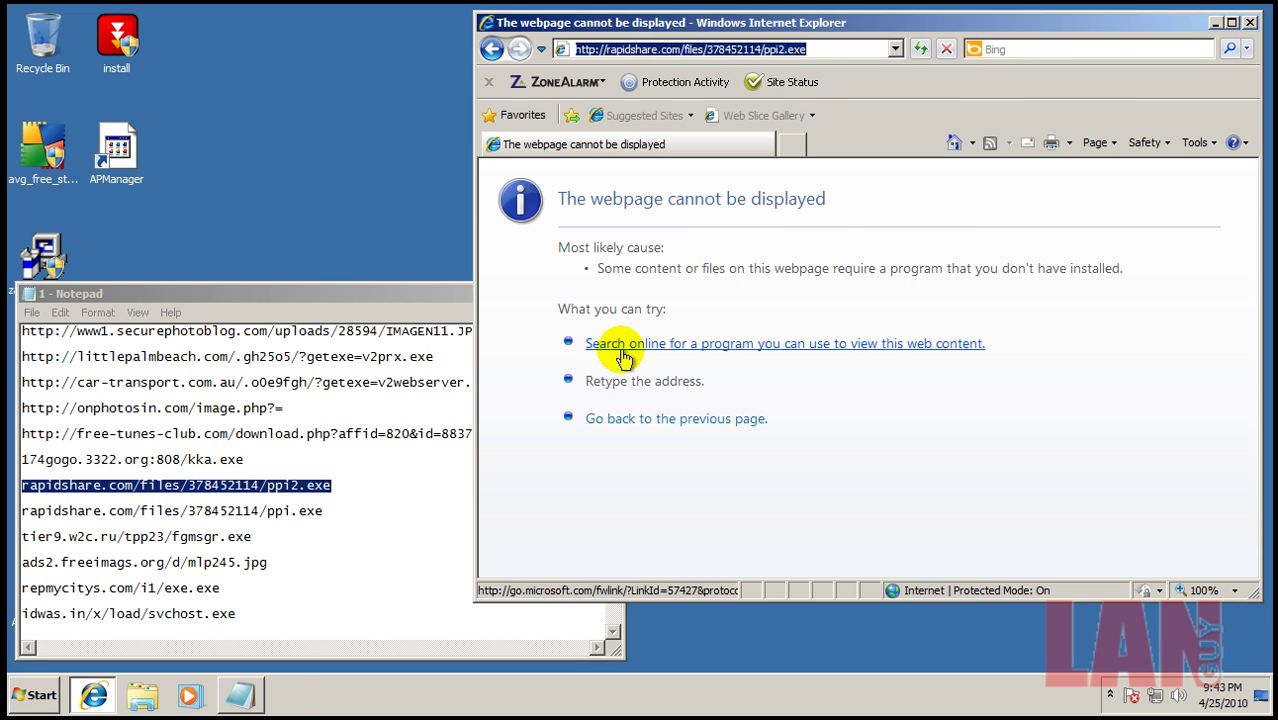
click(557, 433)
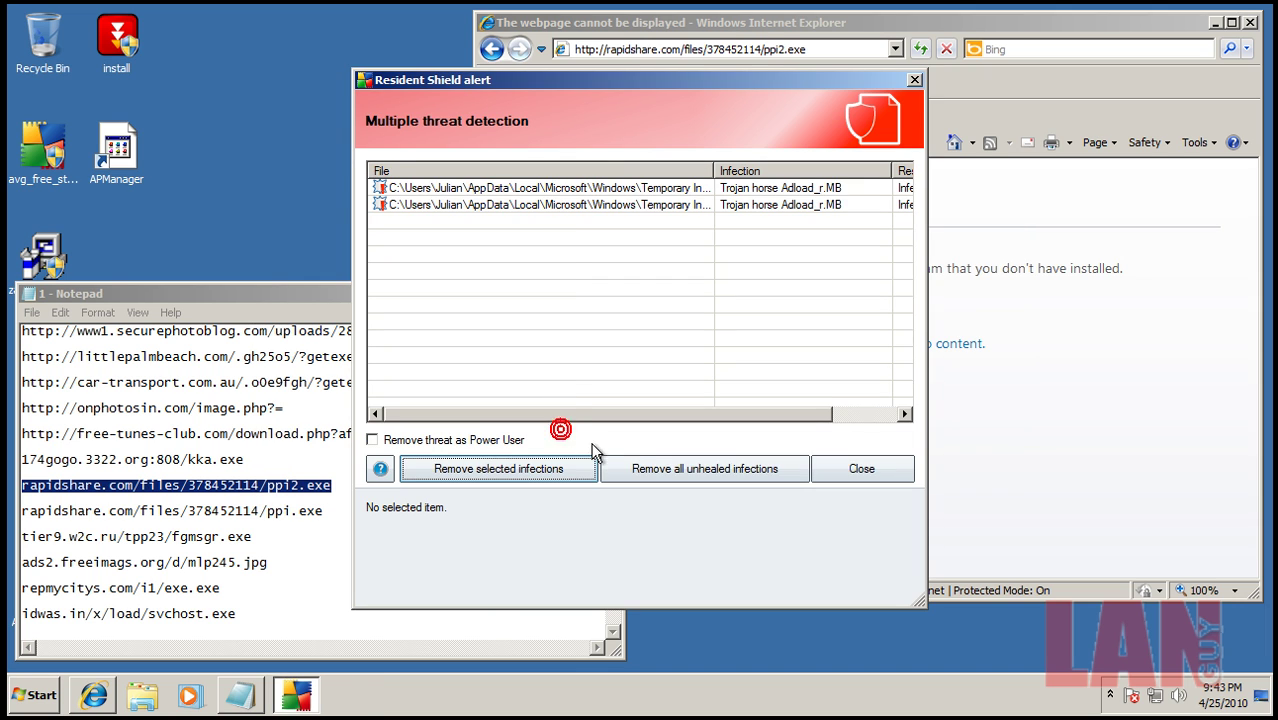
click(862, 469)
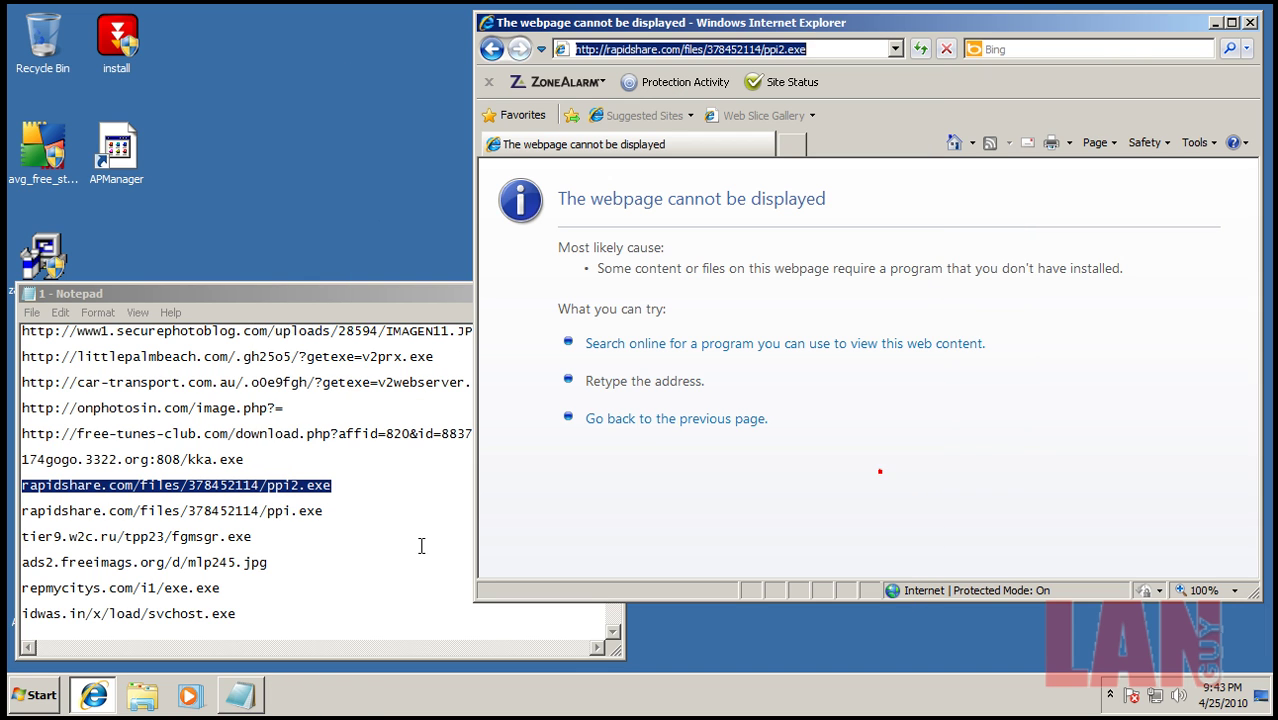
Copy rapidshare.com/files/378452114/ppi.exe from the Notepad list and open it in Internet Explorer.
double_click(330, 512)
right_click(313, 517)
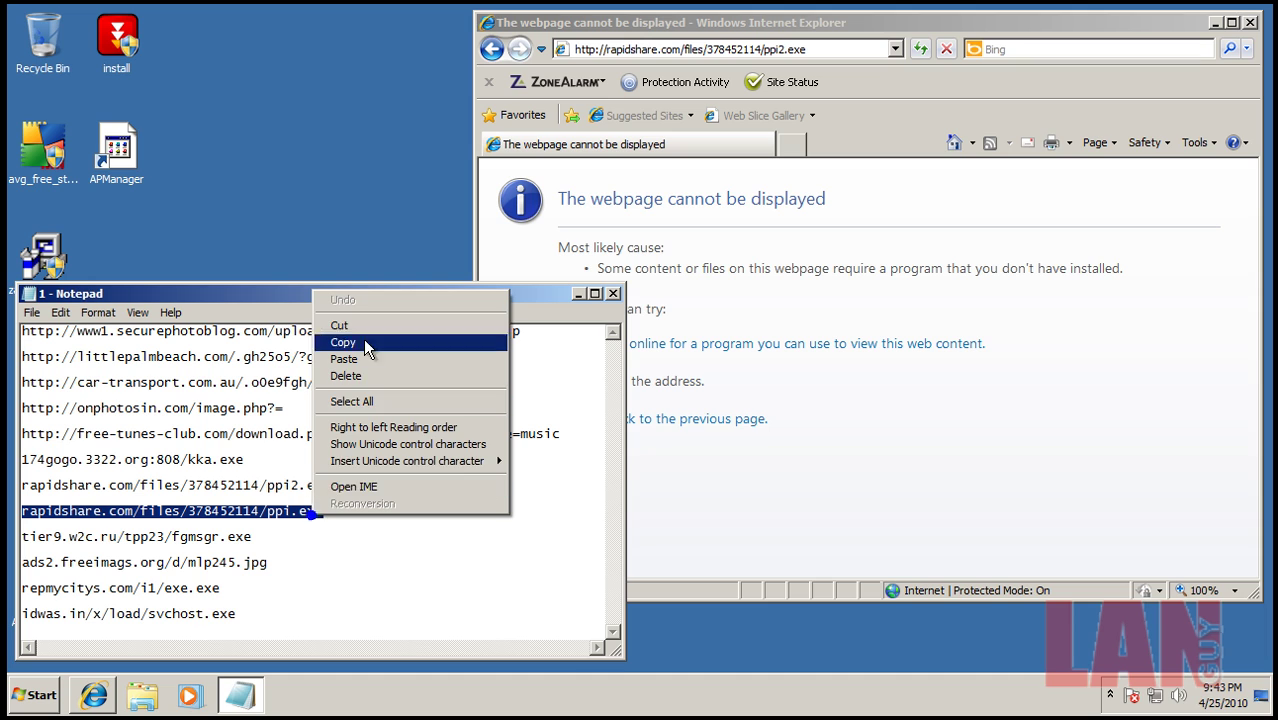
click(364, 344)
click(828, 48)
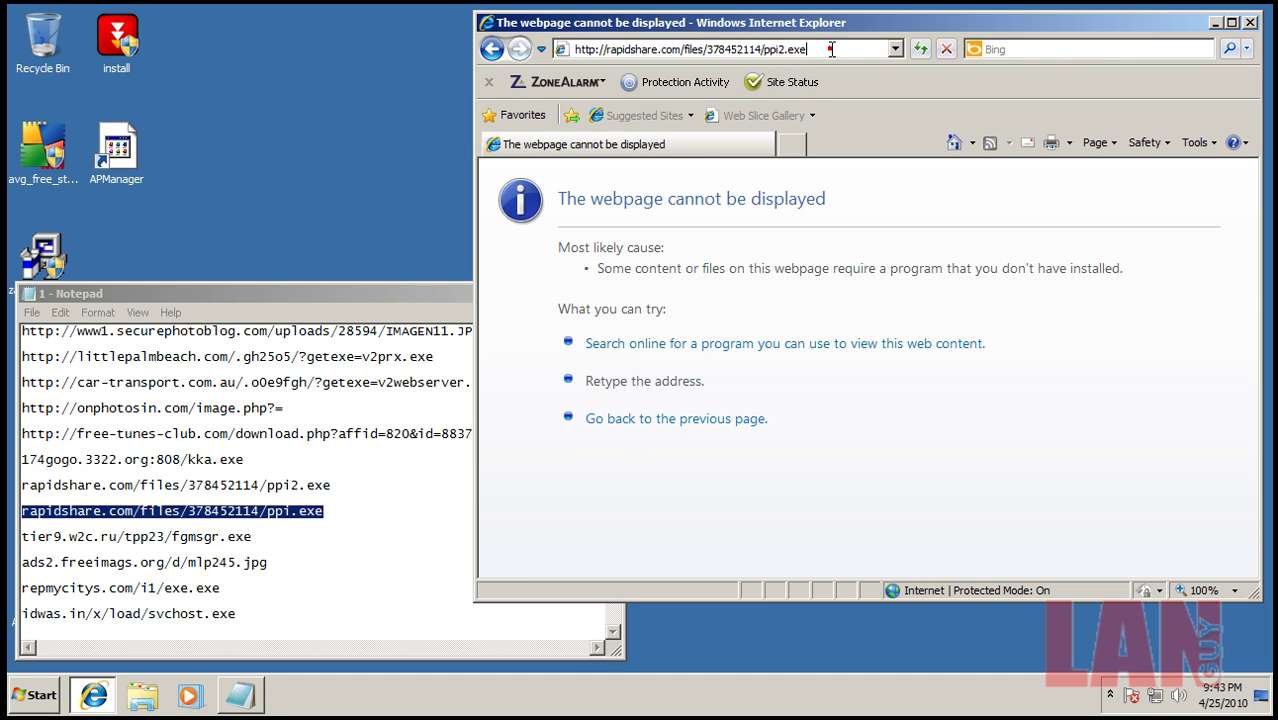
right_click(828, 48)
click(886, 120)
key(Return)
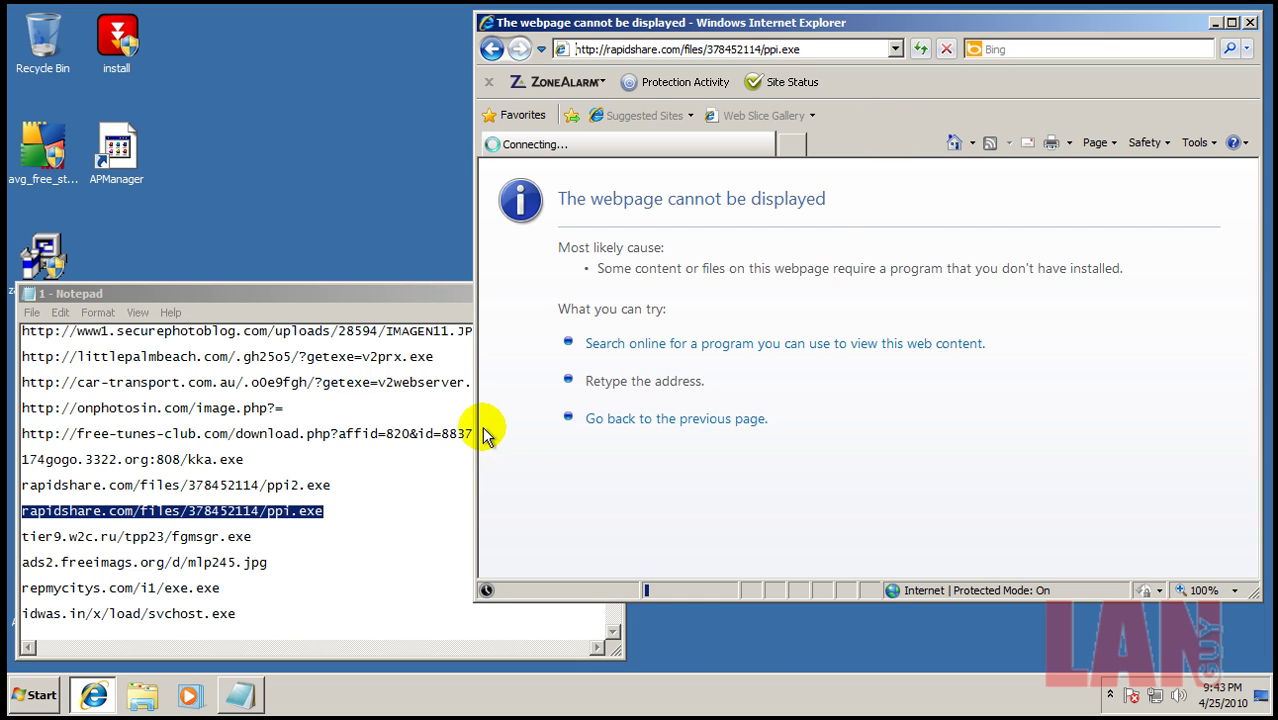
Copy the tier9.w2c.ru/tpp23/fgmsgr.exe address from the Notepad list.
click(282, 536)
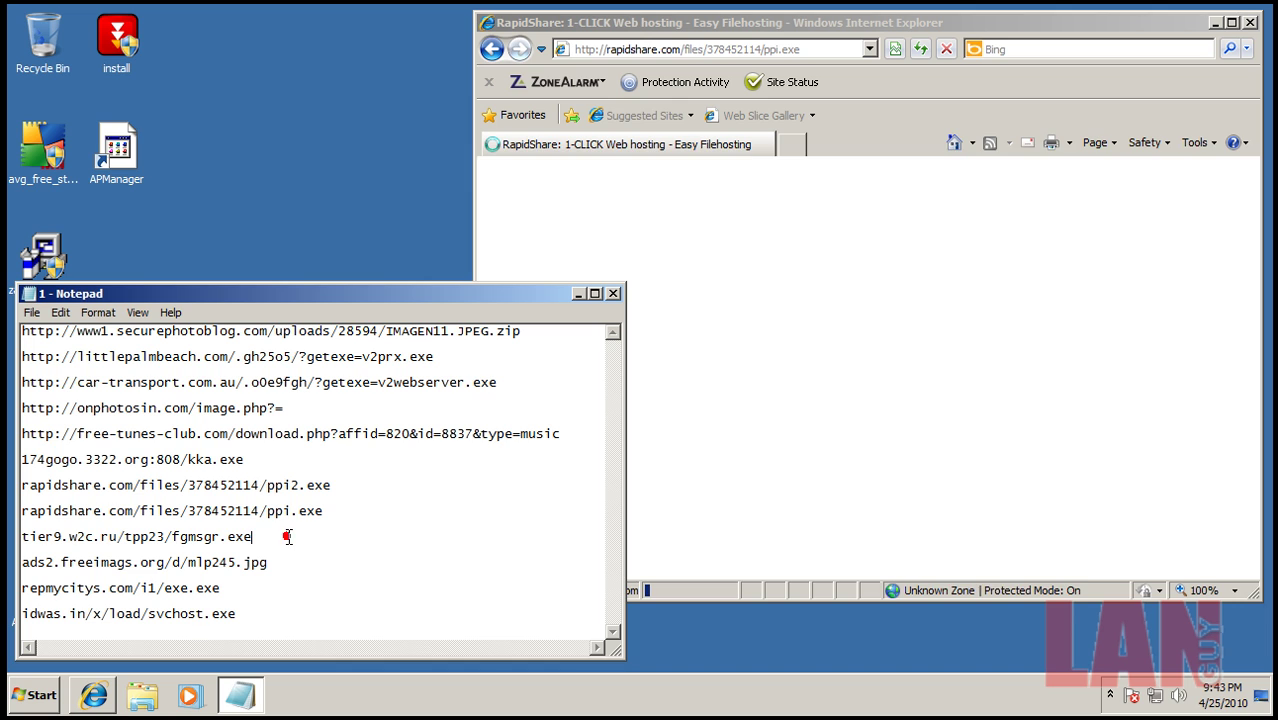
key(shift+Home)
right_click(240, 534)
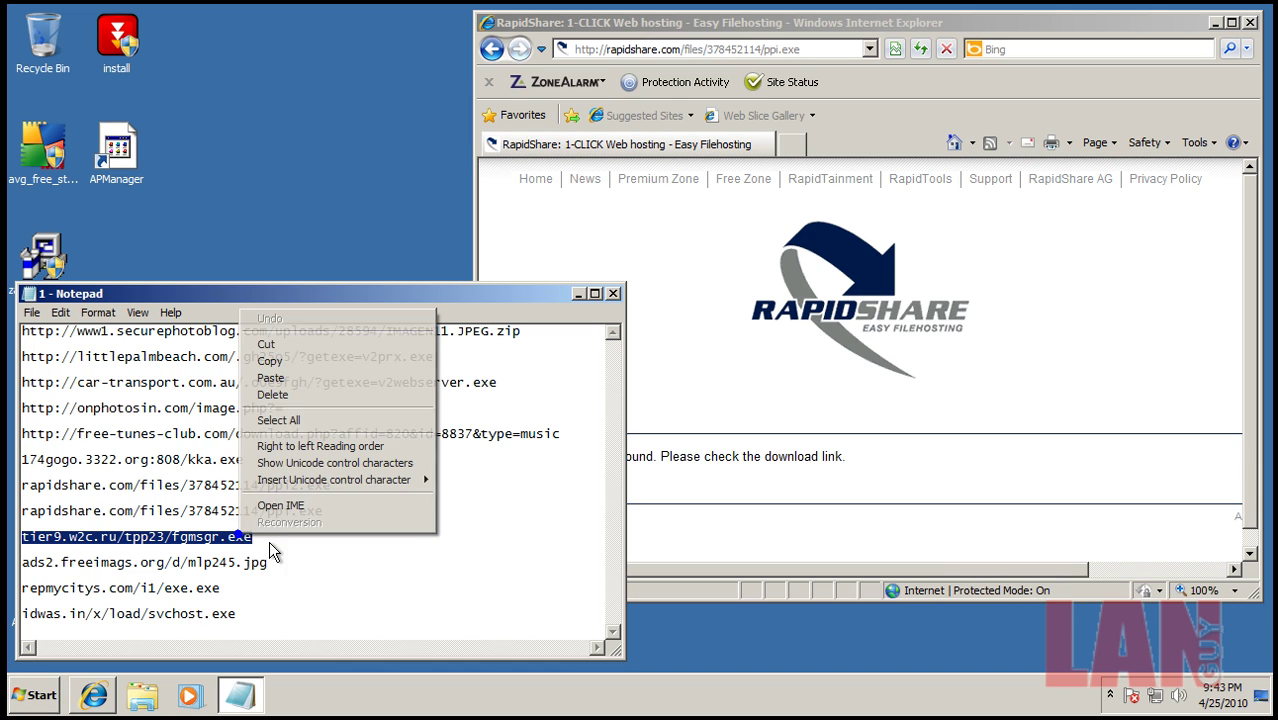
click(302, 361)
Run fgmsgr.exe from the copied tier9.w2c.ru address and allow its Internet access in the ZoneAlarm alert.
click(660, 375)
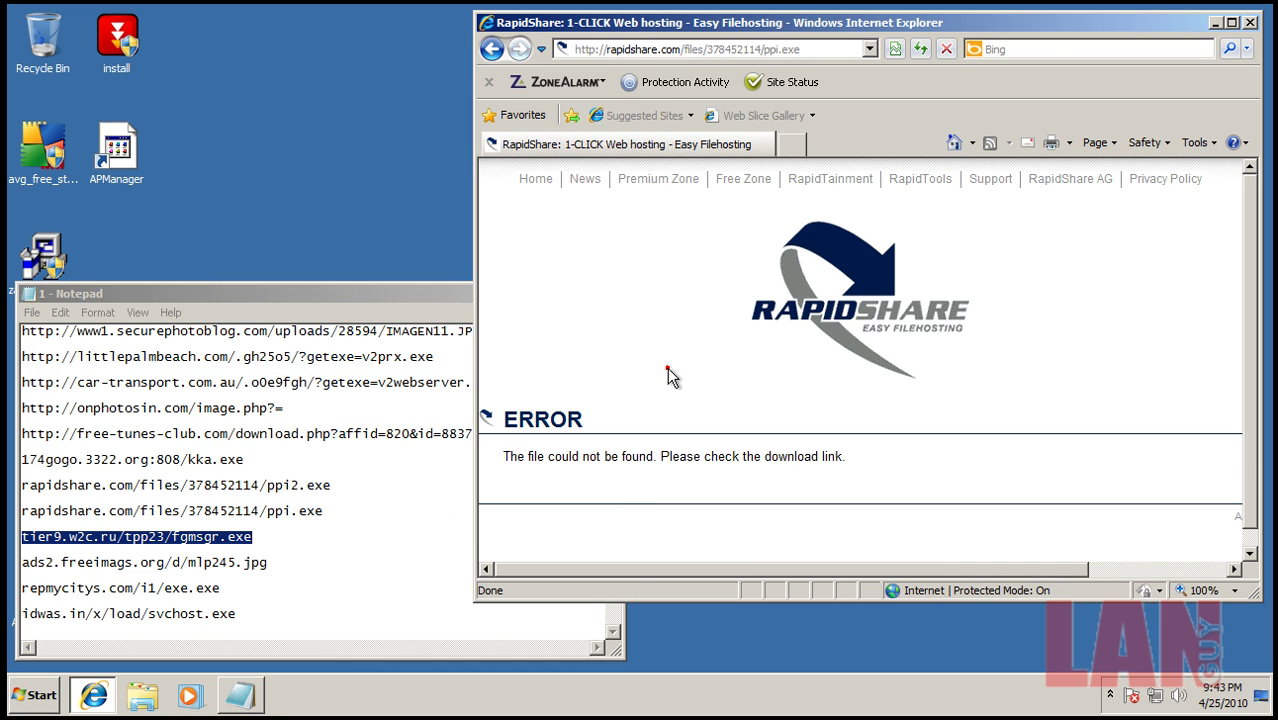
drag(782, 49, 831, 49)
triple_click(831, 49)
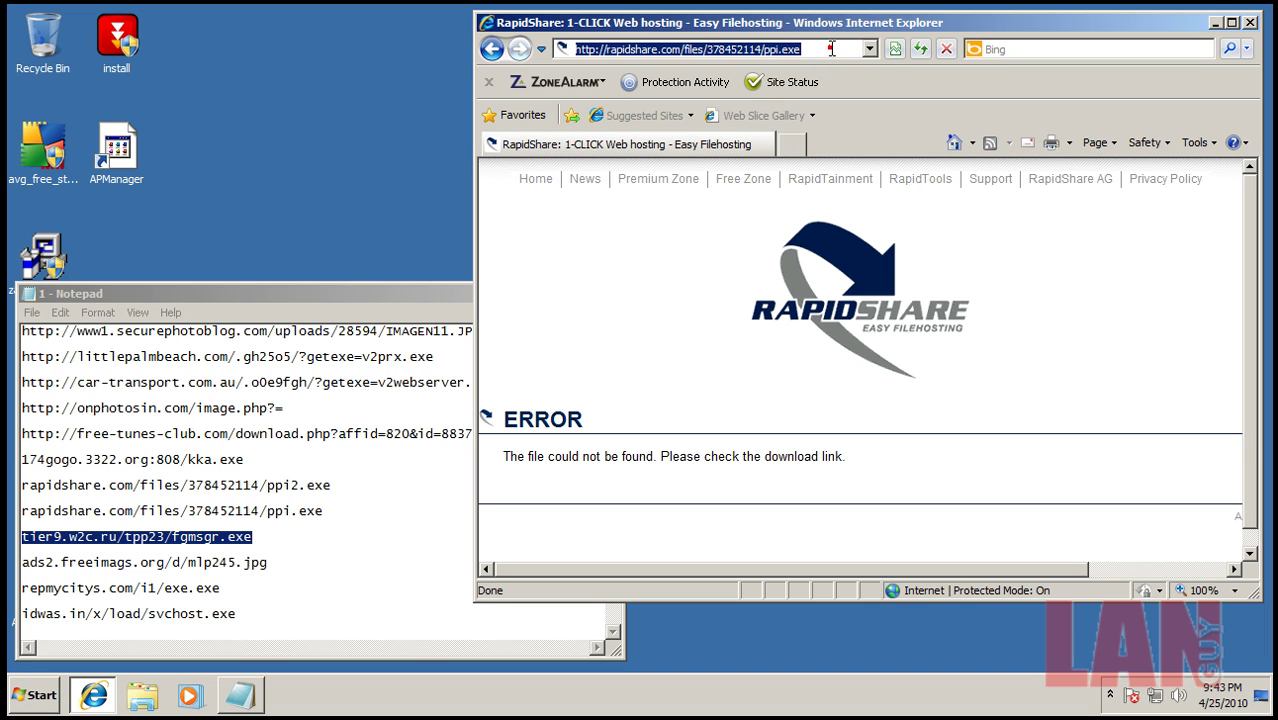
right_click(826, 46)
click(879, 111)
key(Return)
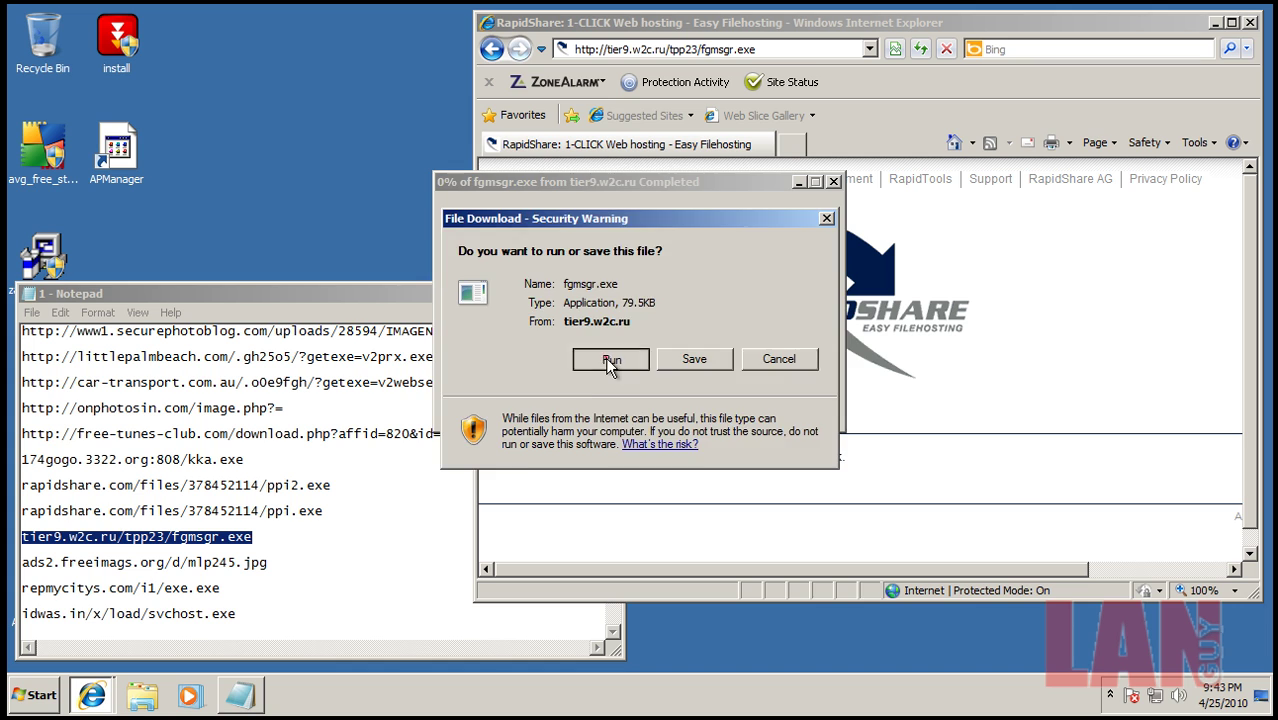
click(605, 358)
click(693, 308)
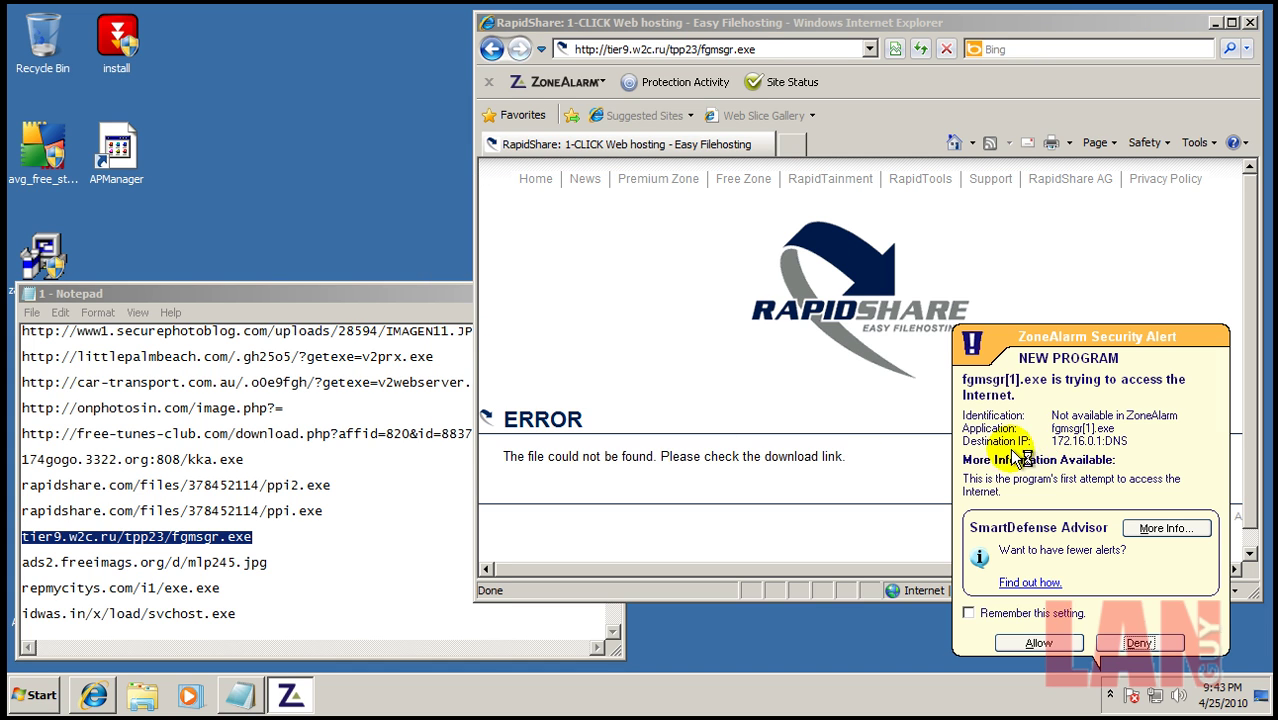
click(1040, 643)
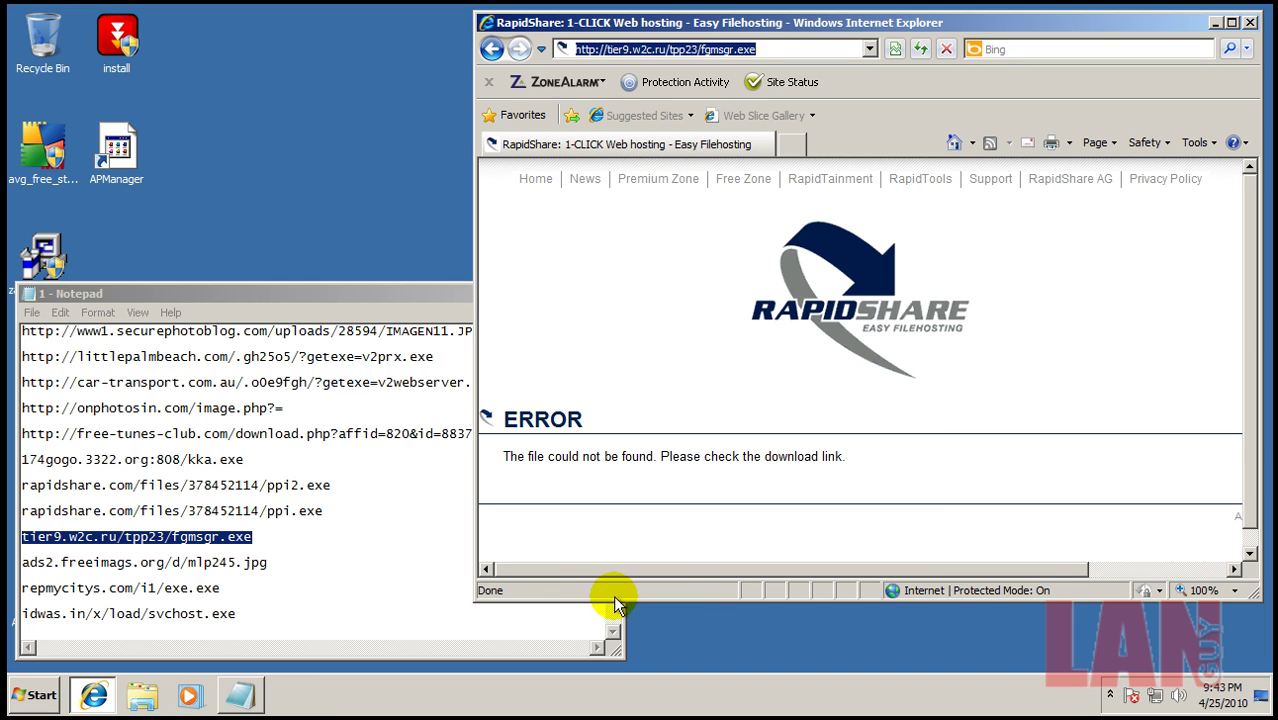
Copy ads2.freeimags.org/d/mlp245.jpg from the Notepad list and open it in Internet Explorer.
double_click(282, 562)
right_click(280, 562)
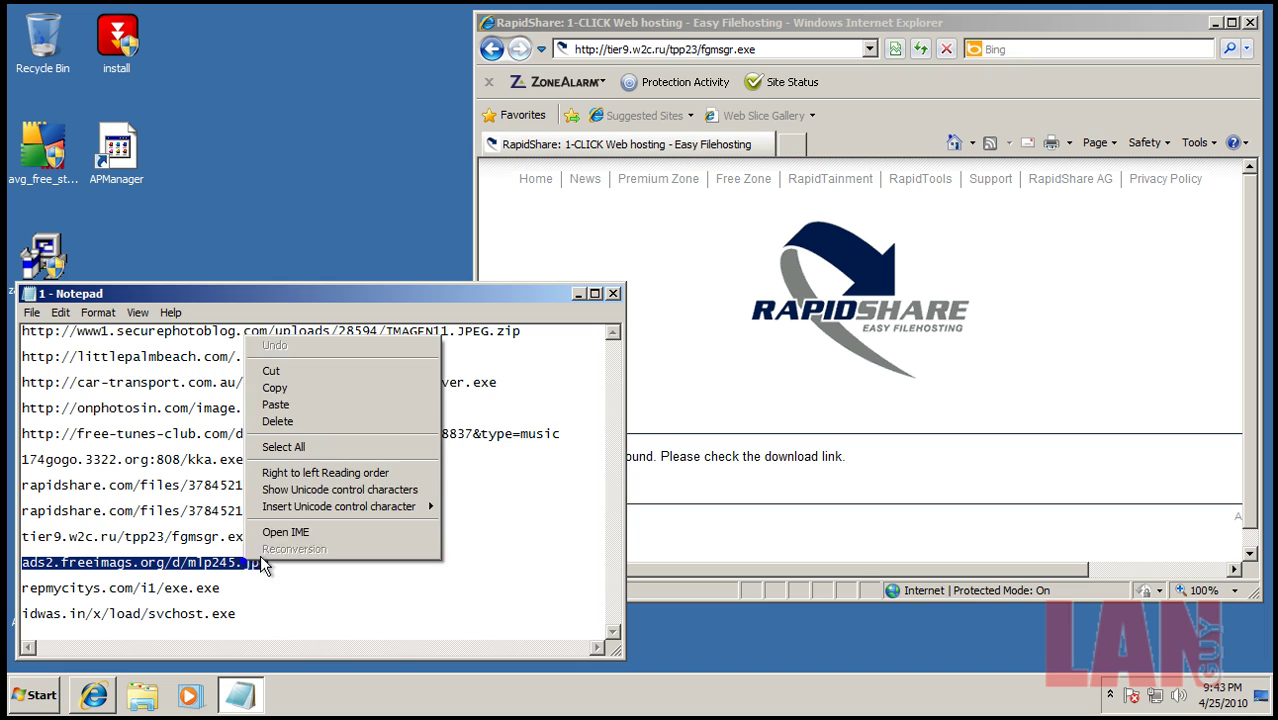
click(374, 386)
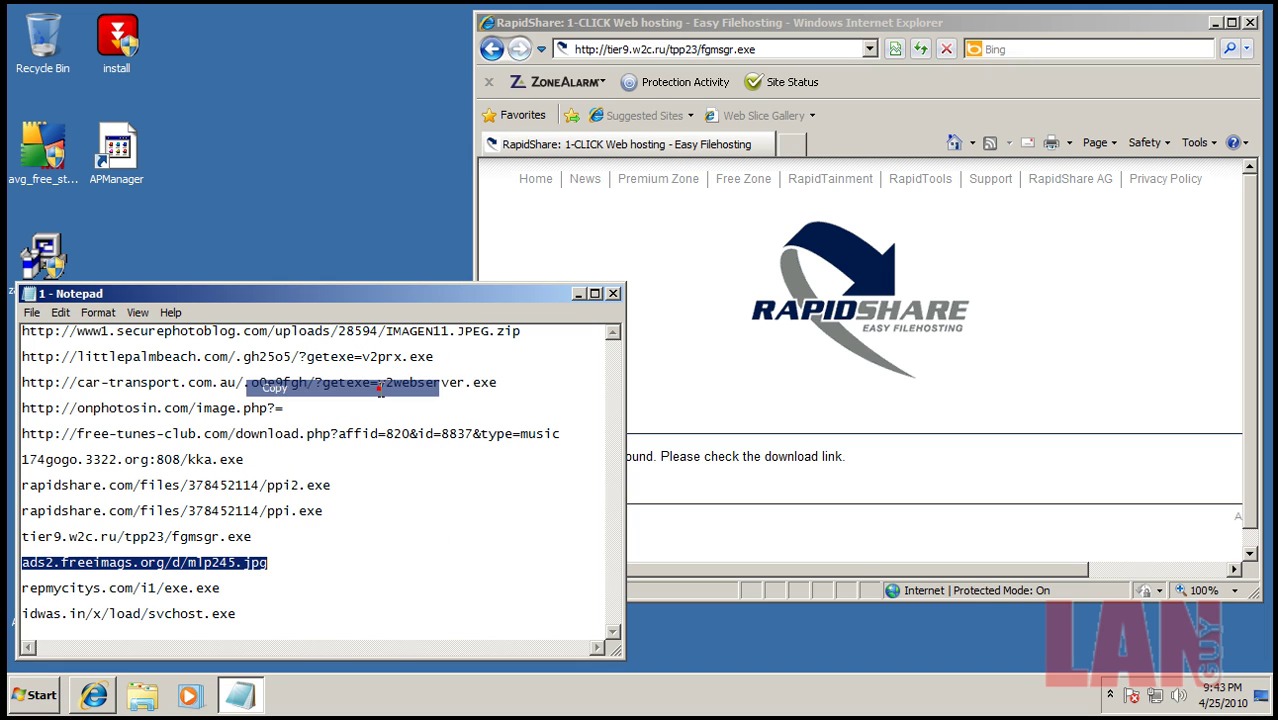
click(801, 35)
click(786, 49)
right_click(786, 50)
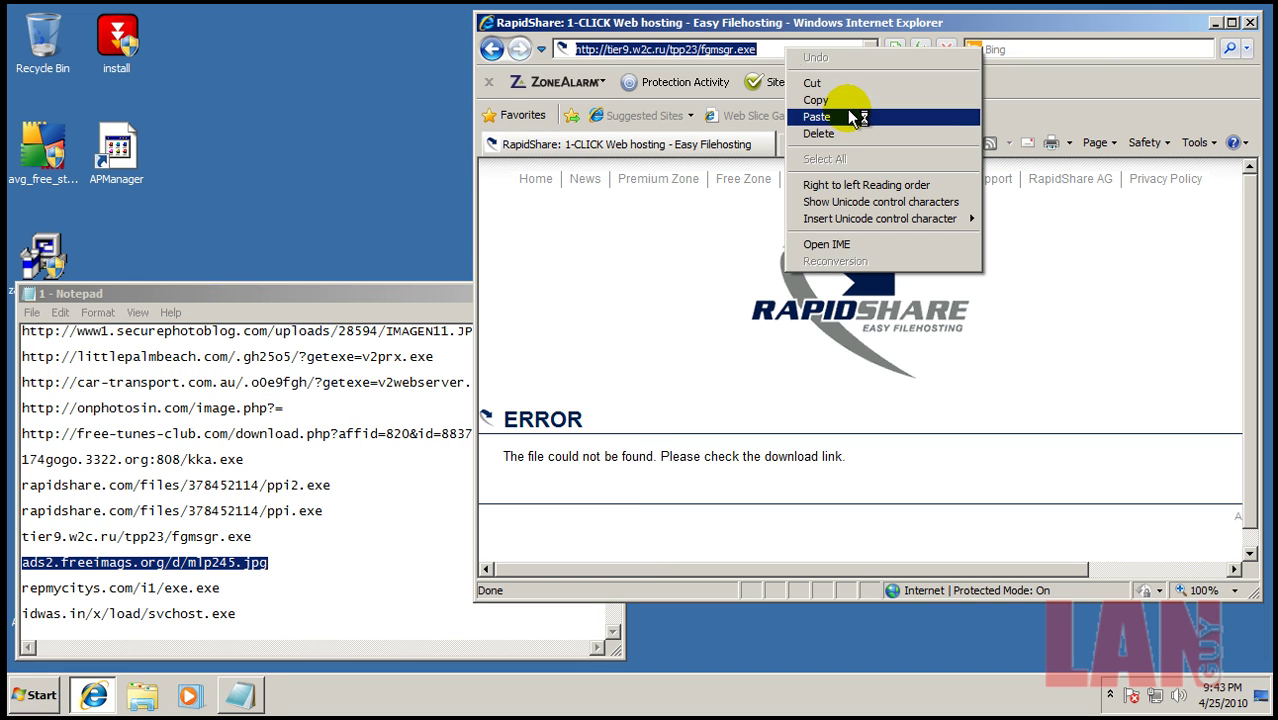
click(845, 115)
key(Return)
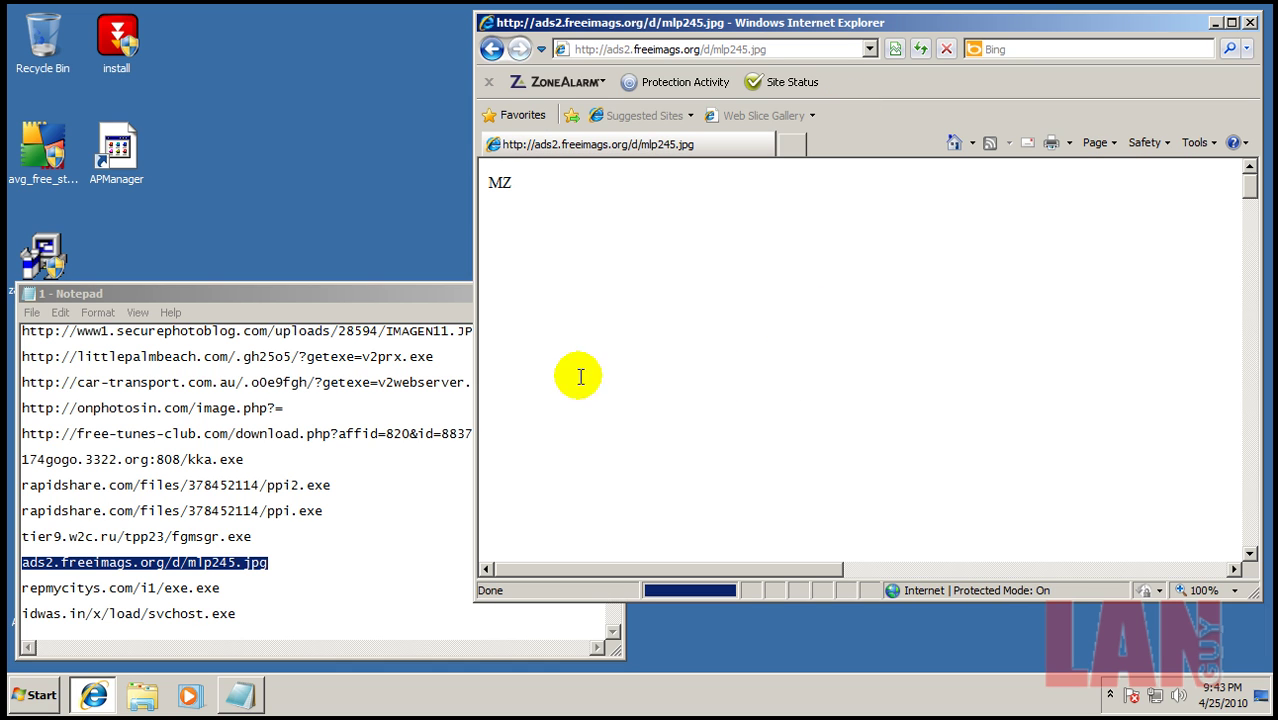
Copy the repmycitys.com/i1/exe.exe address from the Notepad list.
double_click(212, 588)
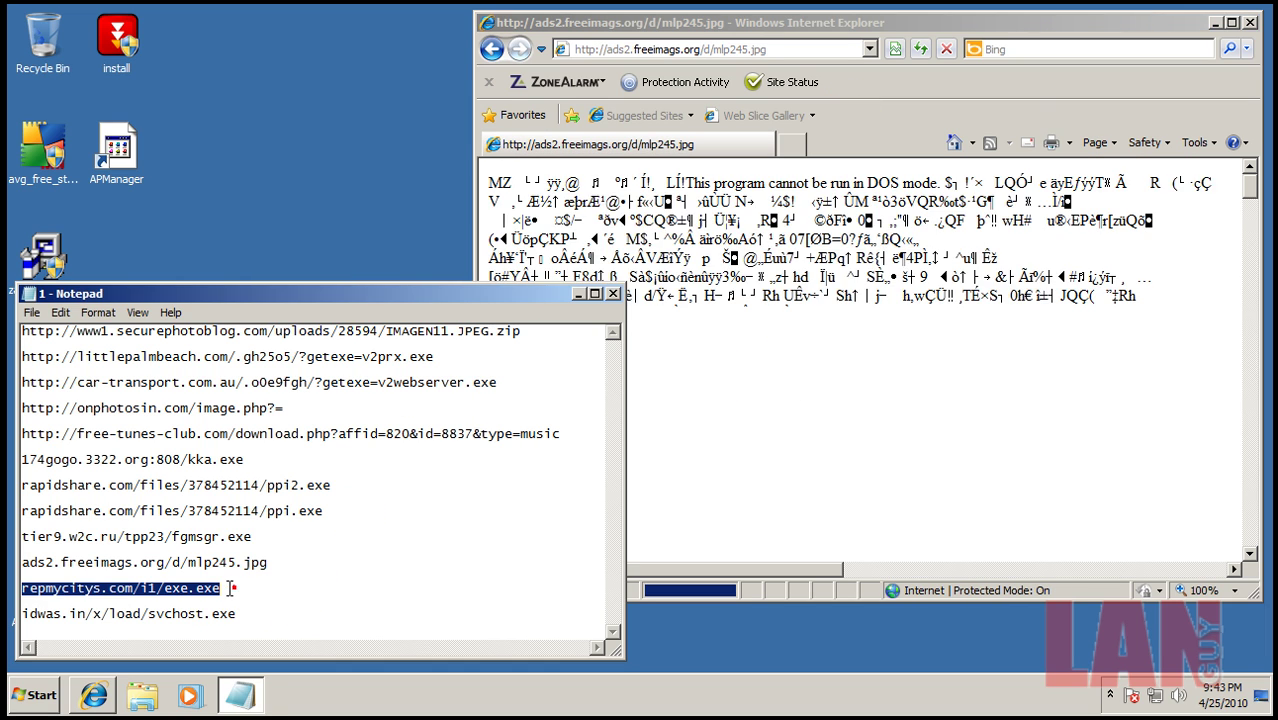
right_click(208, 597)
click(236, 421)
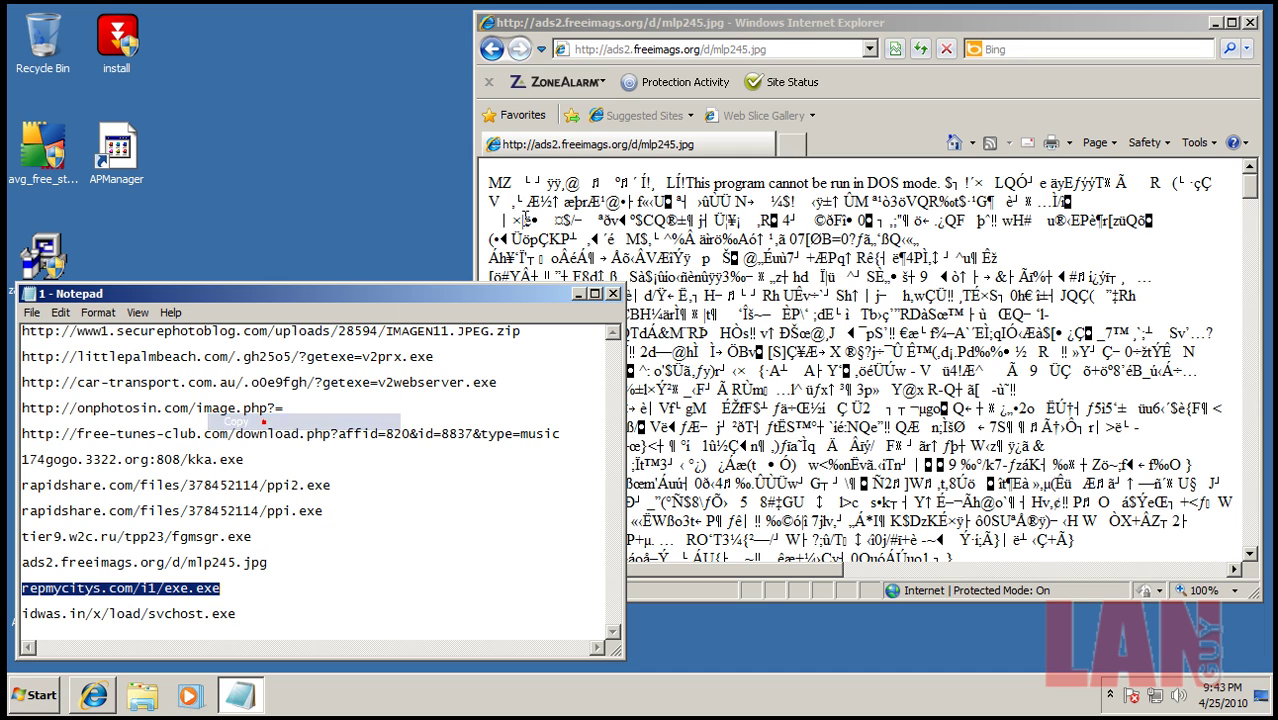
Run exe.exe from the copied repmycitys.com/i1/exe.exe address in Internet Explorer and allow Internet access for Axc.exe in the ZoneAlarm alert.
double_click(785, 47)
right_click(786, 47)
click(833, 113)
key(Return)
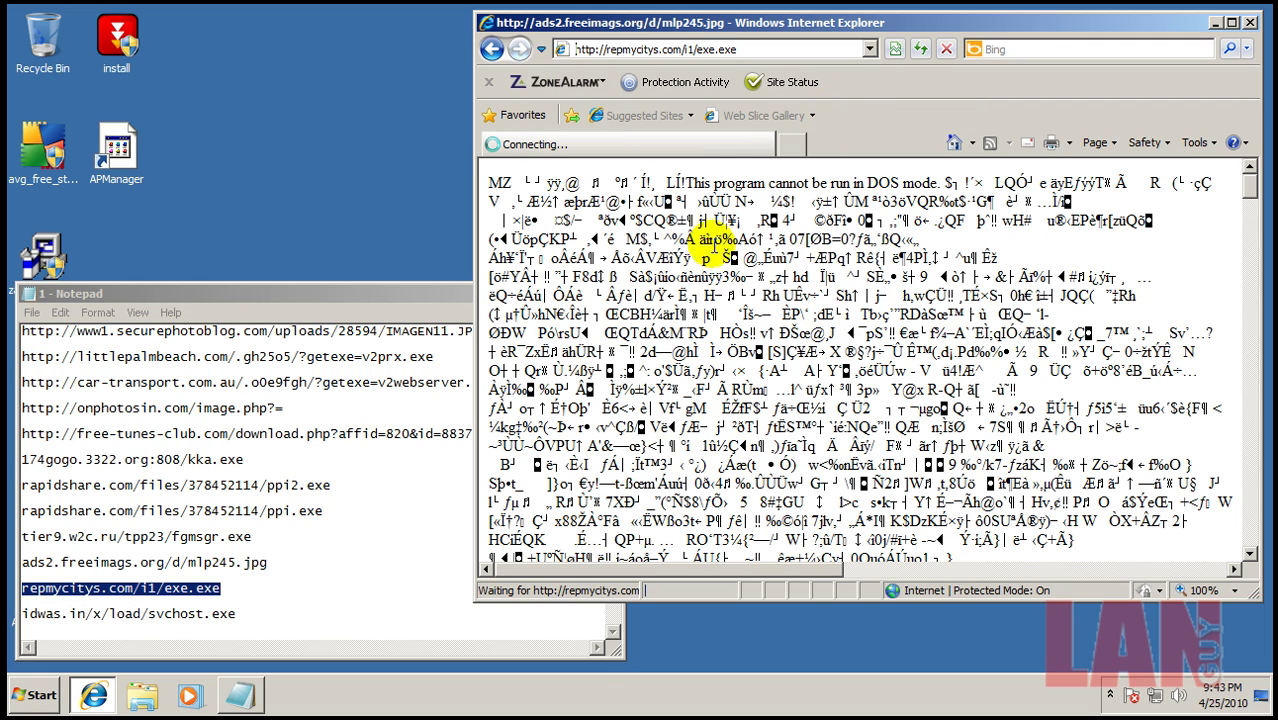
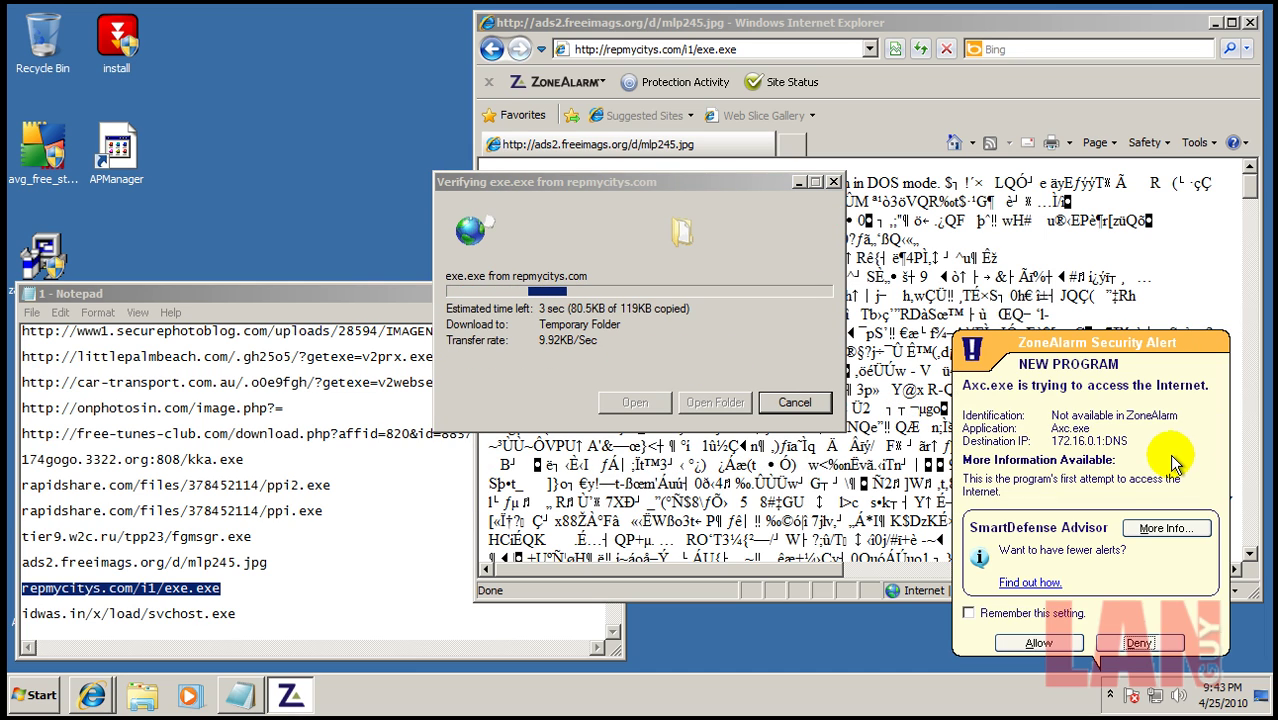
click(1036, 644)
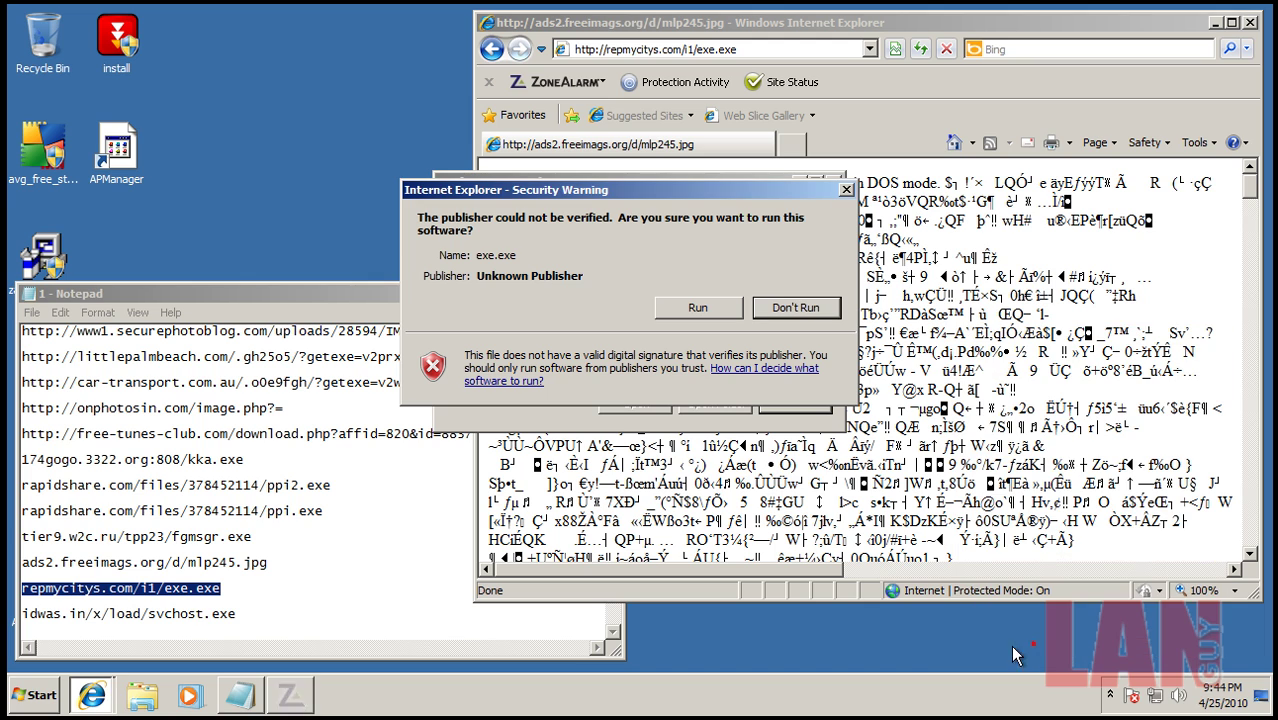
click(690, 307)
double_click(251, 619)
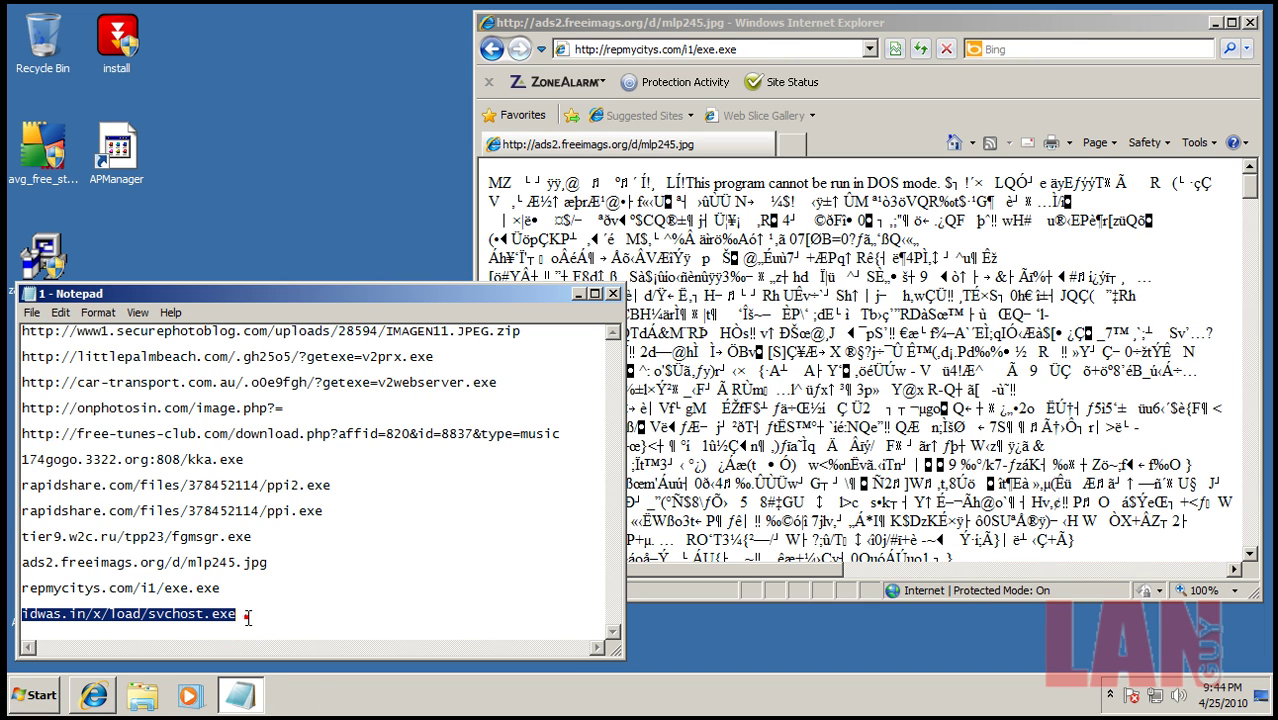
right_click(218, 612)
click(335, 455)
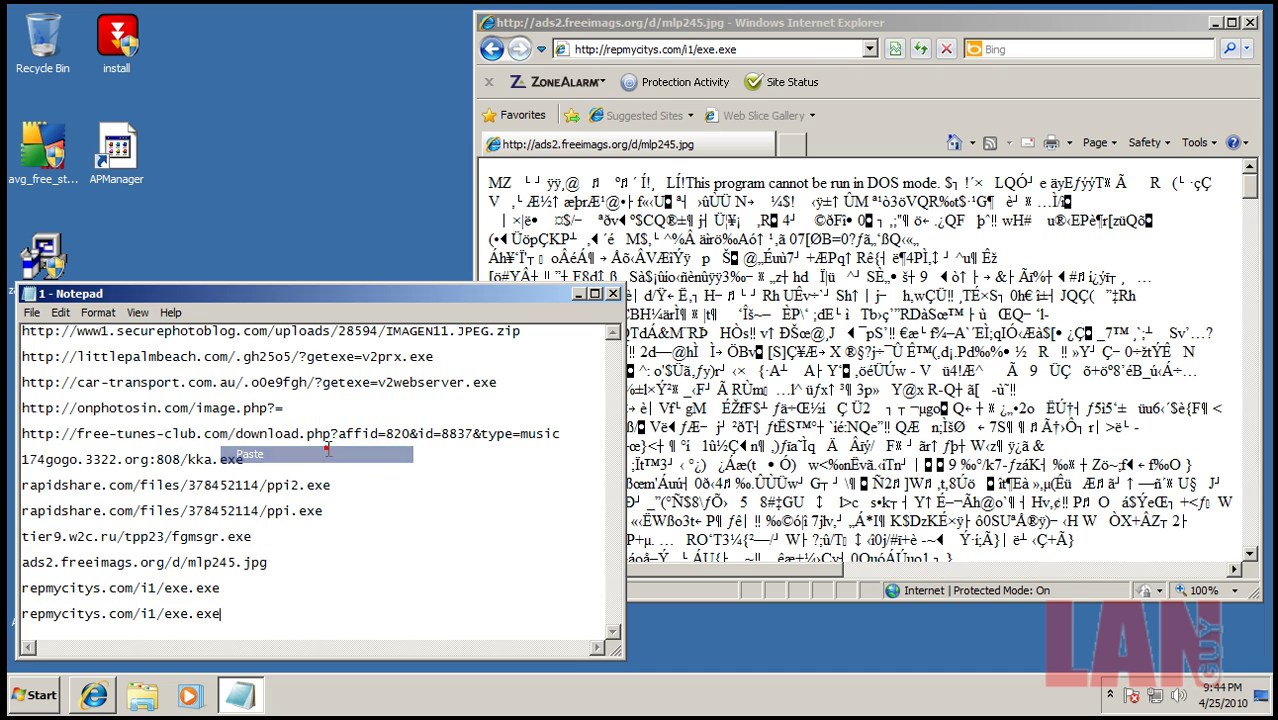
click(60, 312)
click(90, 331)
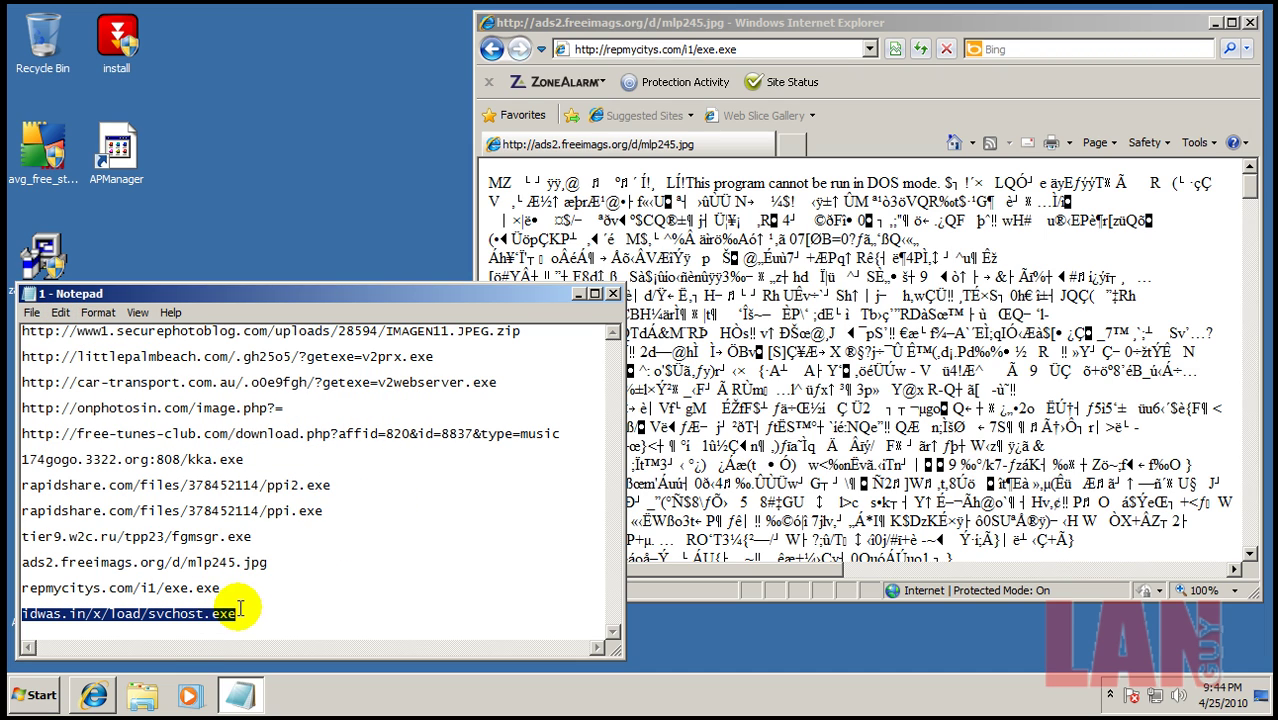
Copy idwas.in/x/load/svchost.exe from the Notepad list and open it in Internet Explorer.
right_click(217, 616)
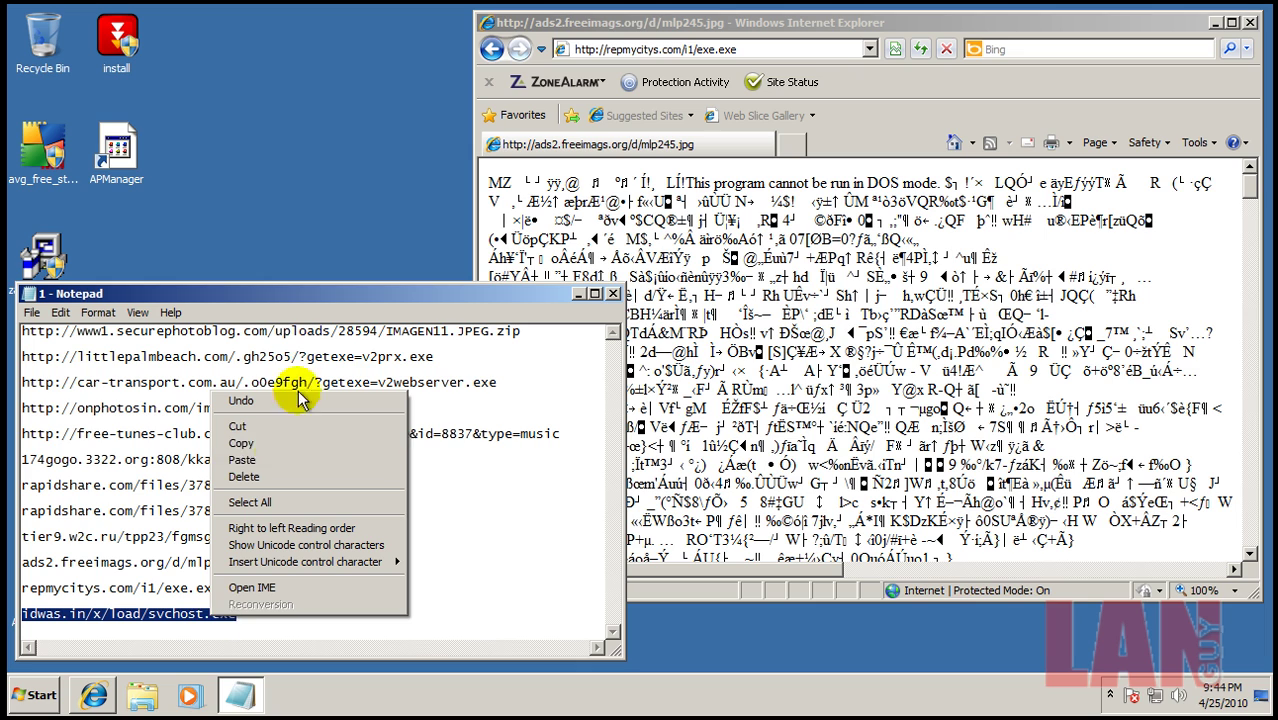
click(281, 443)
click(773, 49)
right_click(773, 49)
click(819, 115)
key(Return)
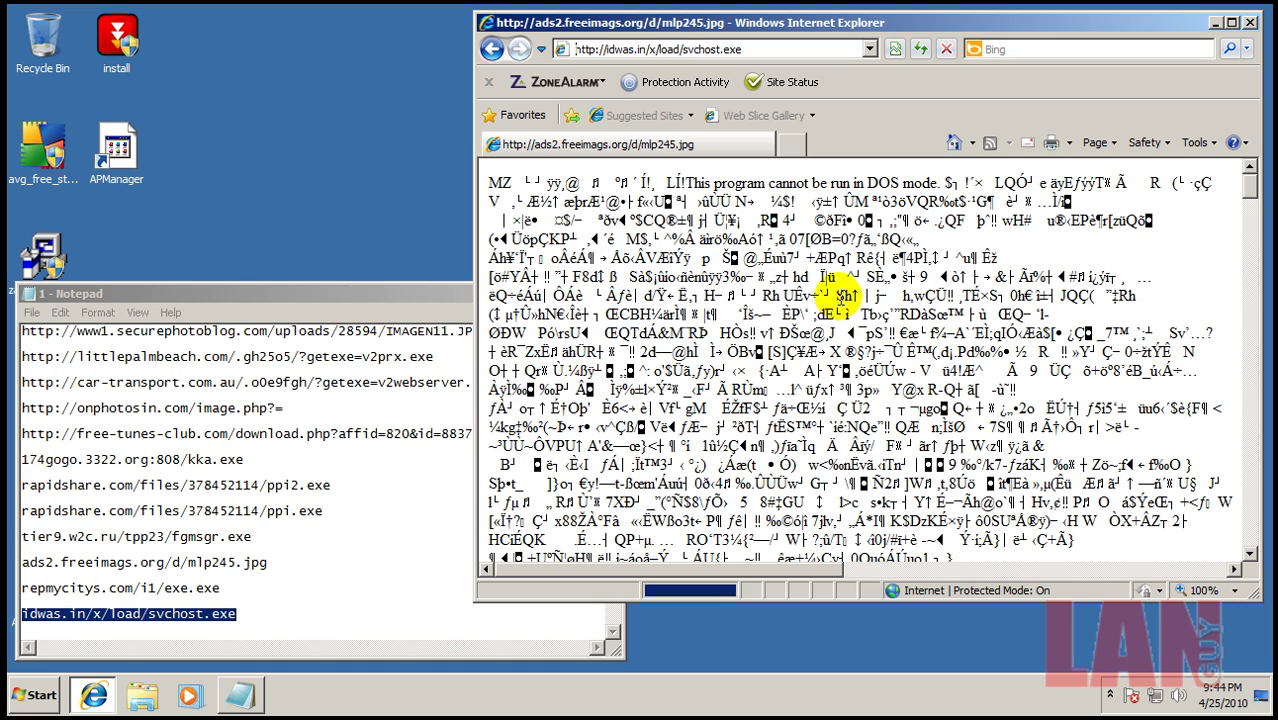
Run the downloaded svchost.exe despite the unknown publisher and allow Internet access for Axb.exe in the ZoneAlarm alert.
click(618, 360)
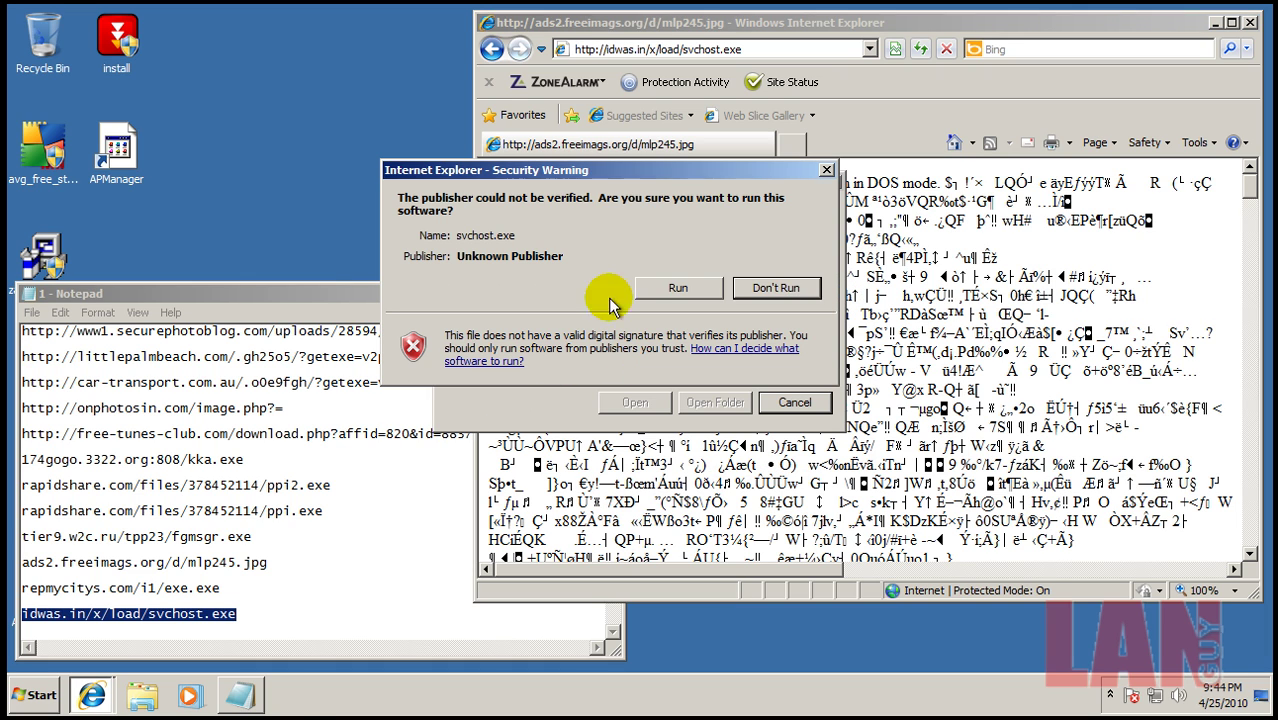
click(686, 289)
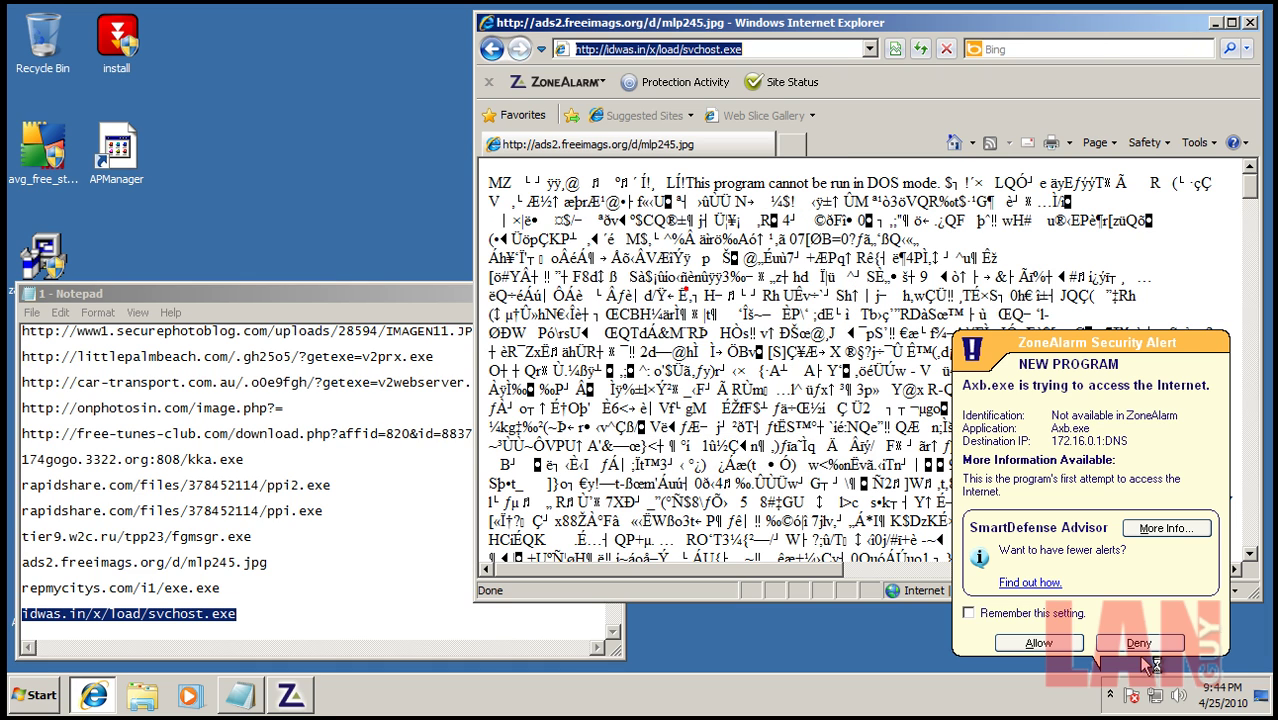
click(1045, 645)
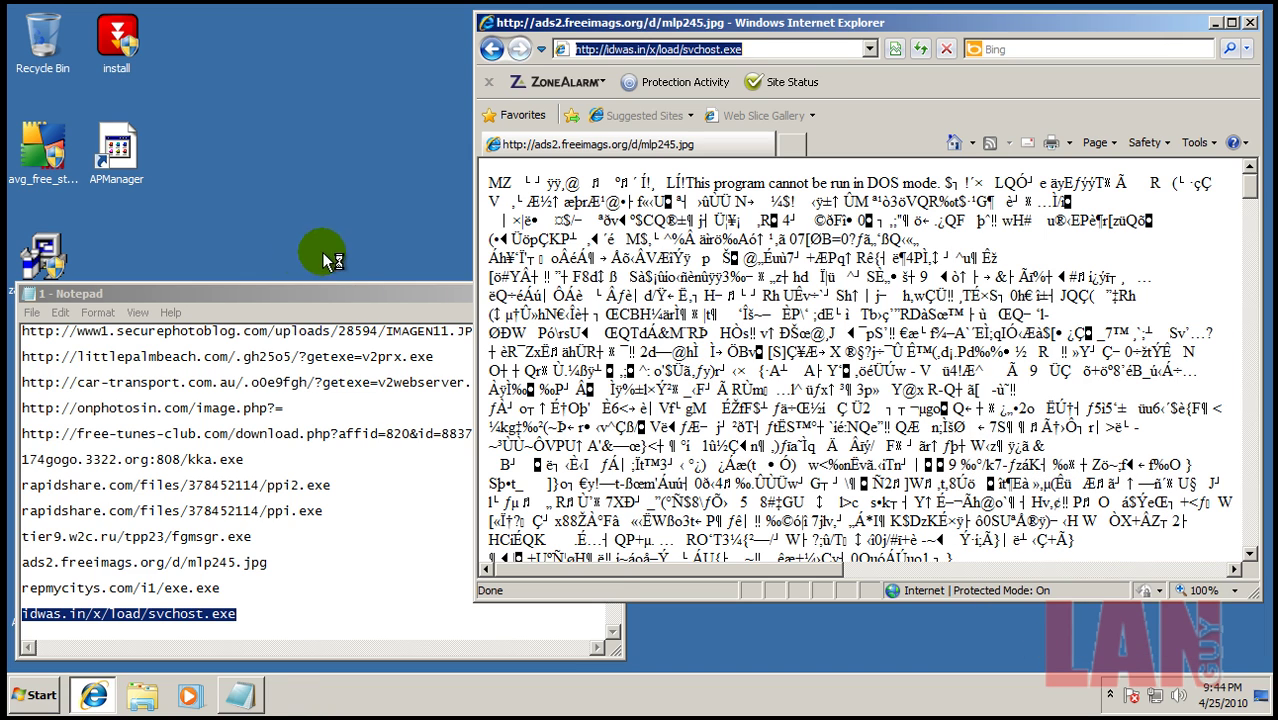
Close the Notepad URL list, saving the changes to 1.txt.
click(358, 294)
click(613, 296)
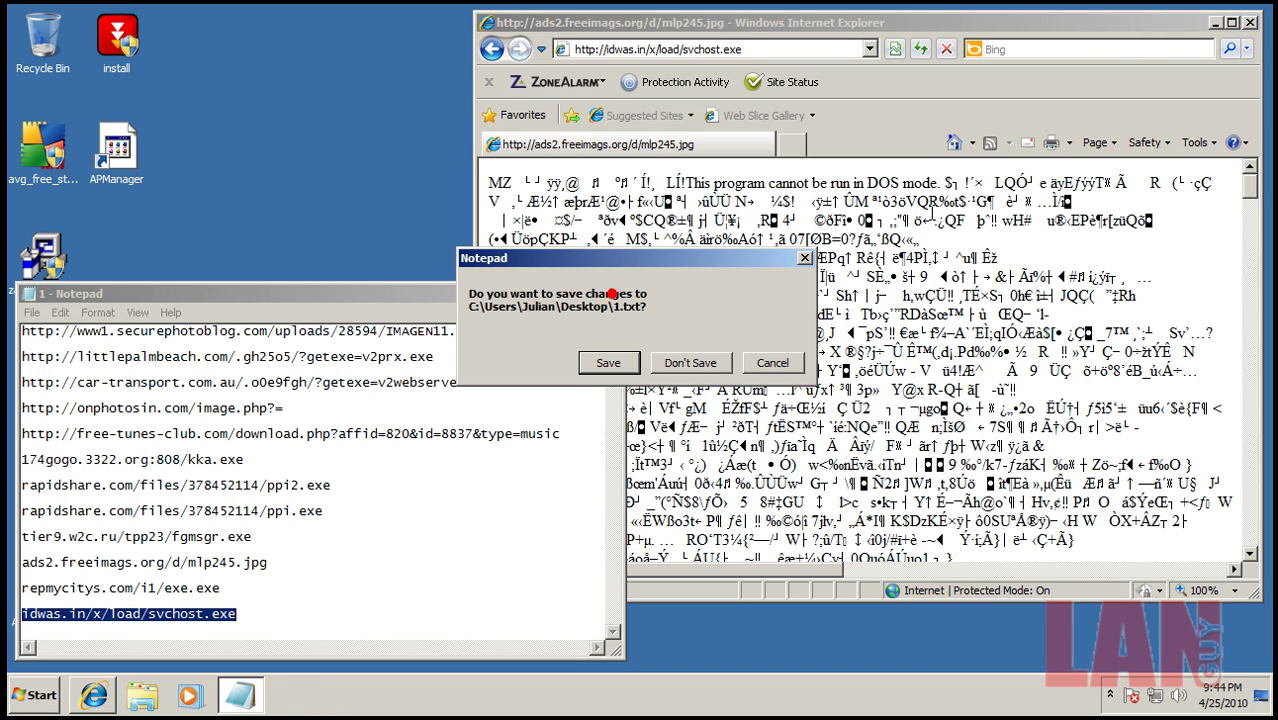
click(606, 364)
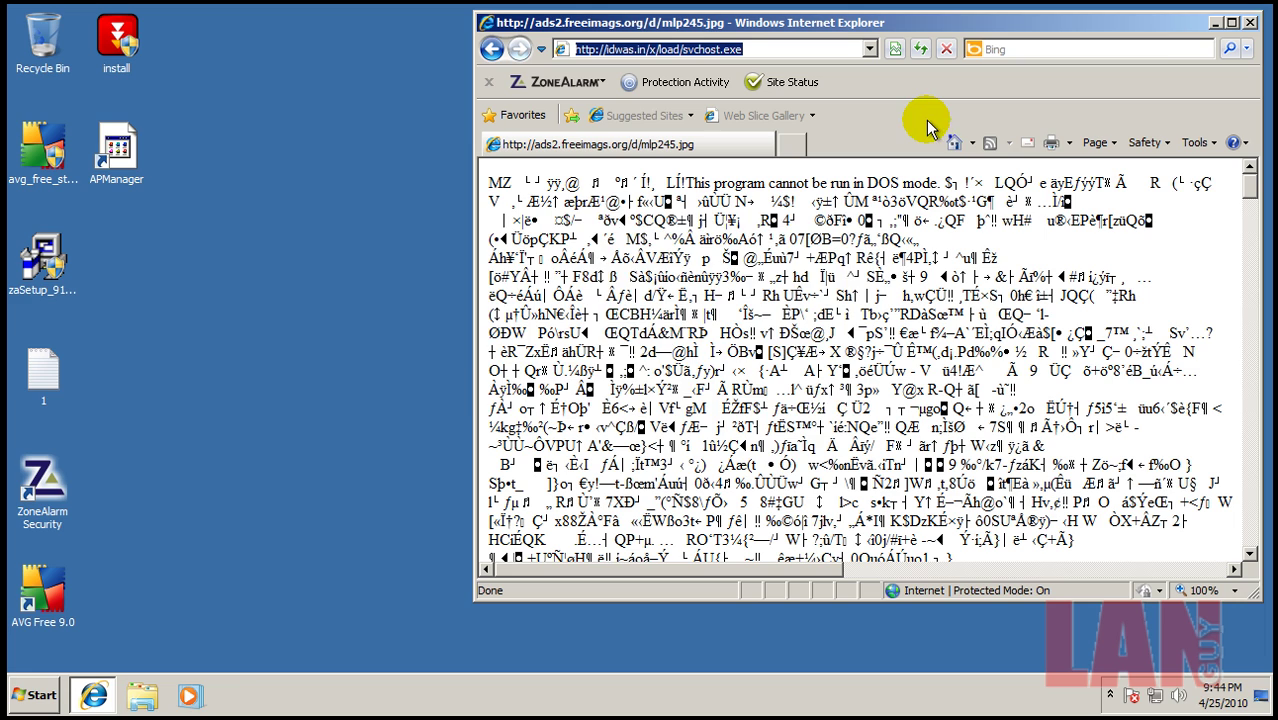
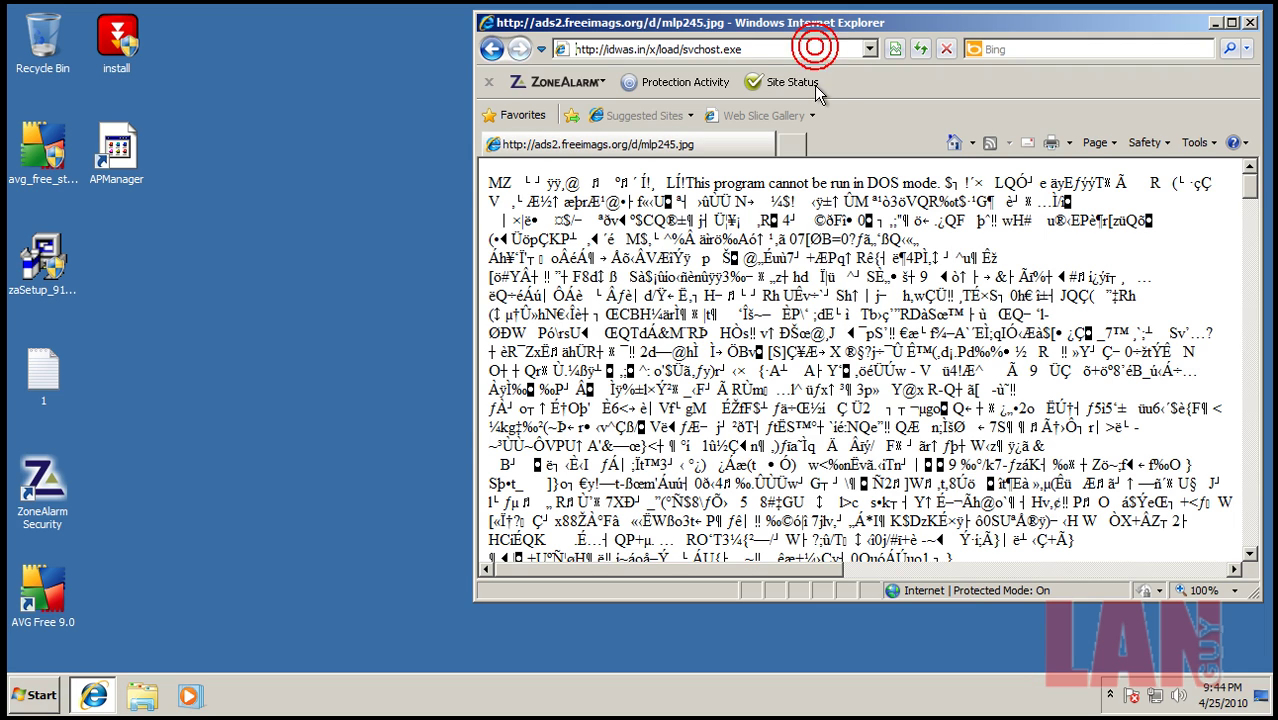
Run svchost.exe from the idwas.in address again and close the program that has stopped working.
click(597, 358)
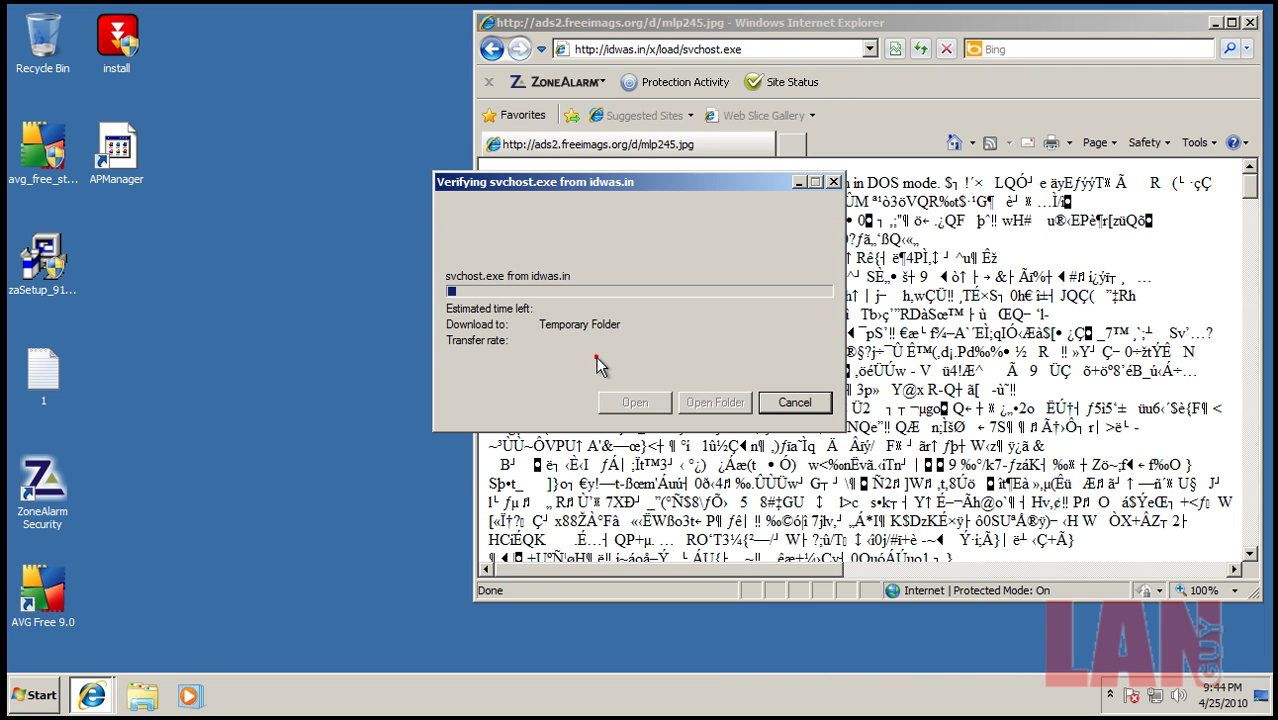
click(716, 324)
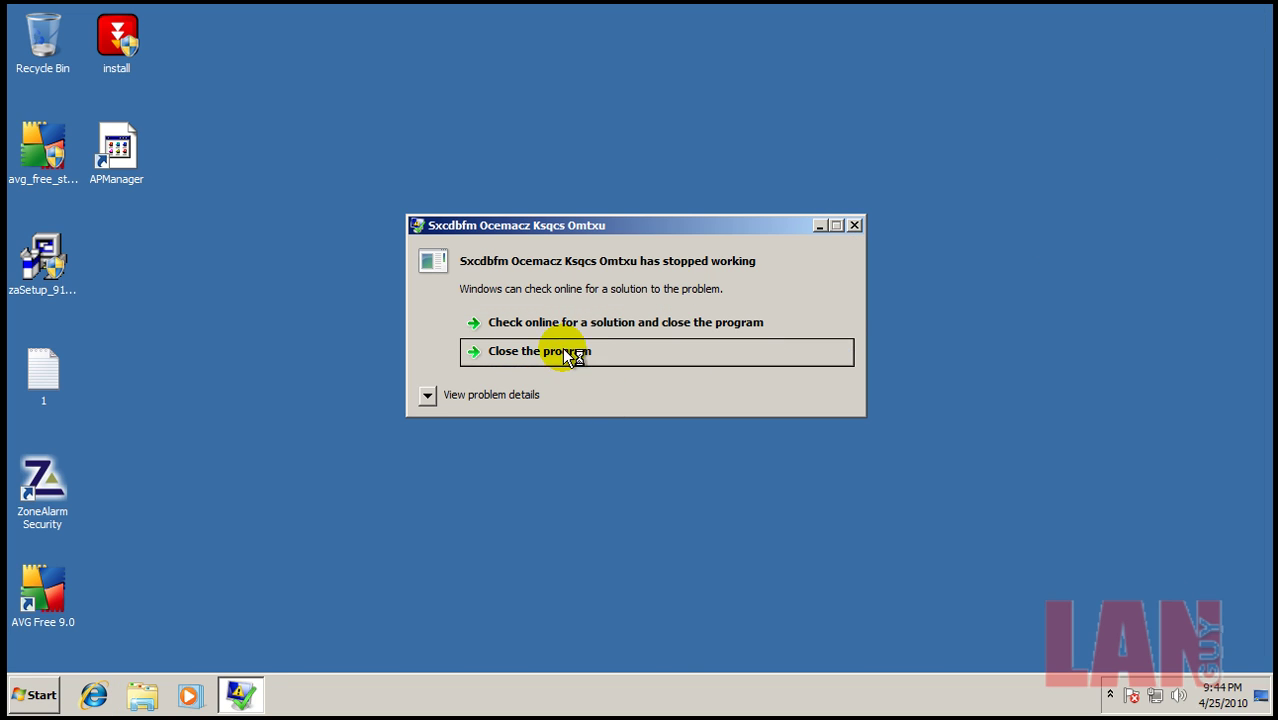
click(571, 357)
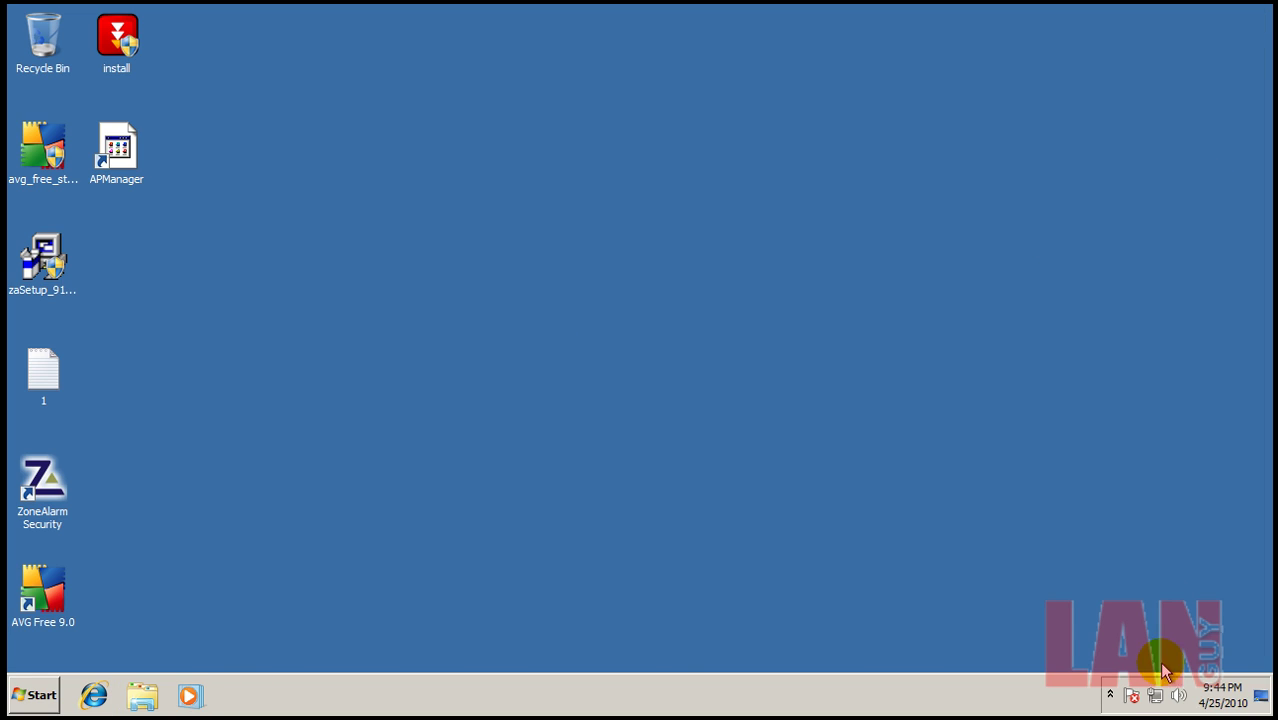
Review ZoneAlarm's firewall and program control settings and the programs' access permissions, including the download[1].exe entry, and minimize the window.
click(1110, 694)
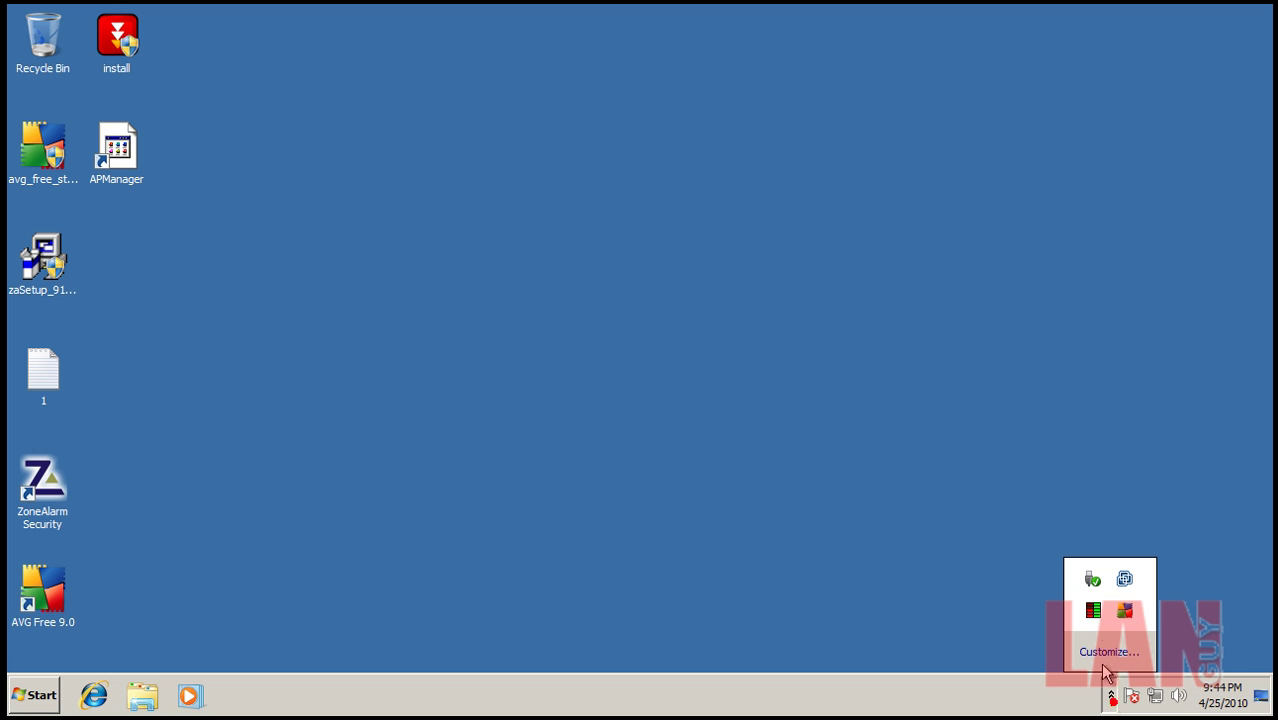
double_click(1093, 611)
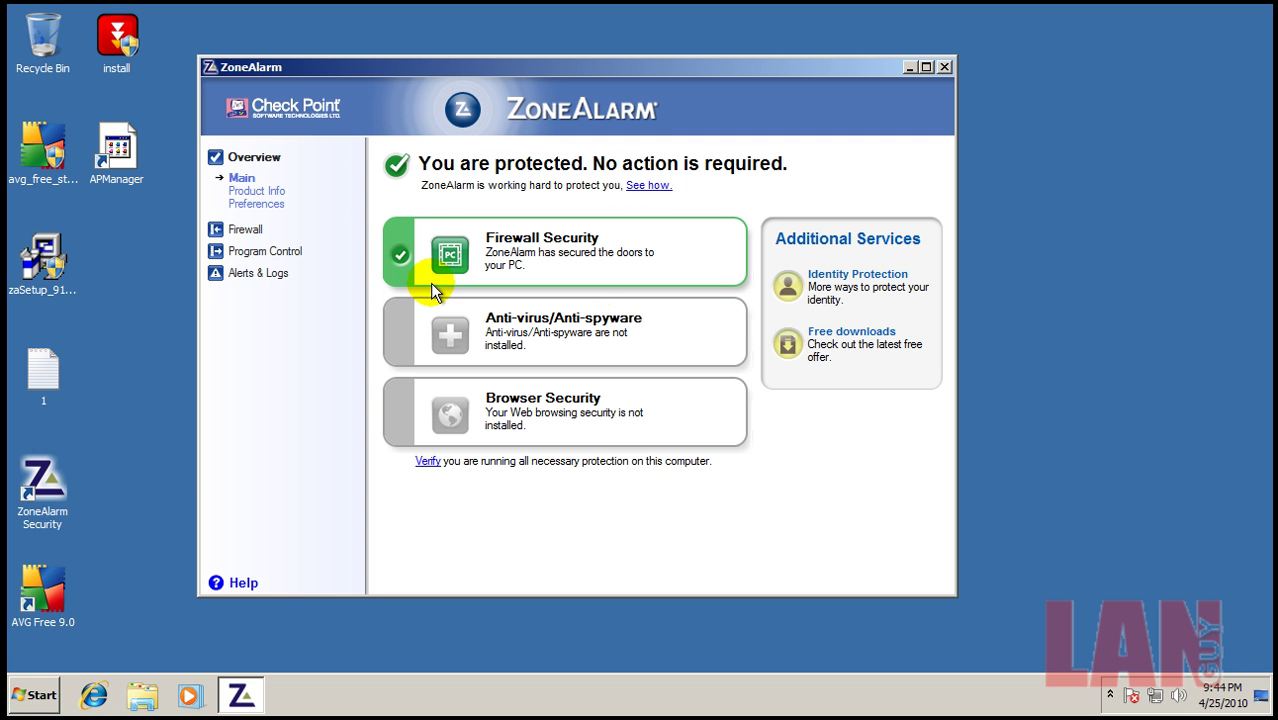
click(255, 228)
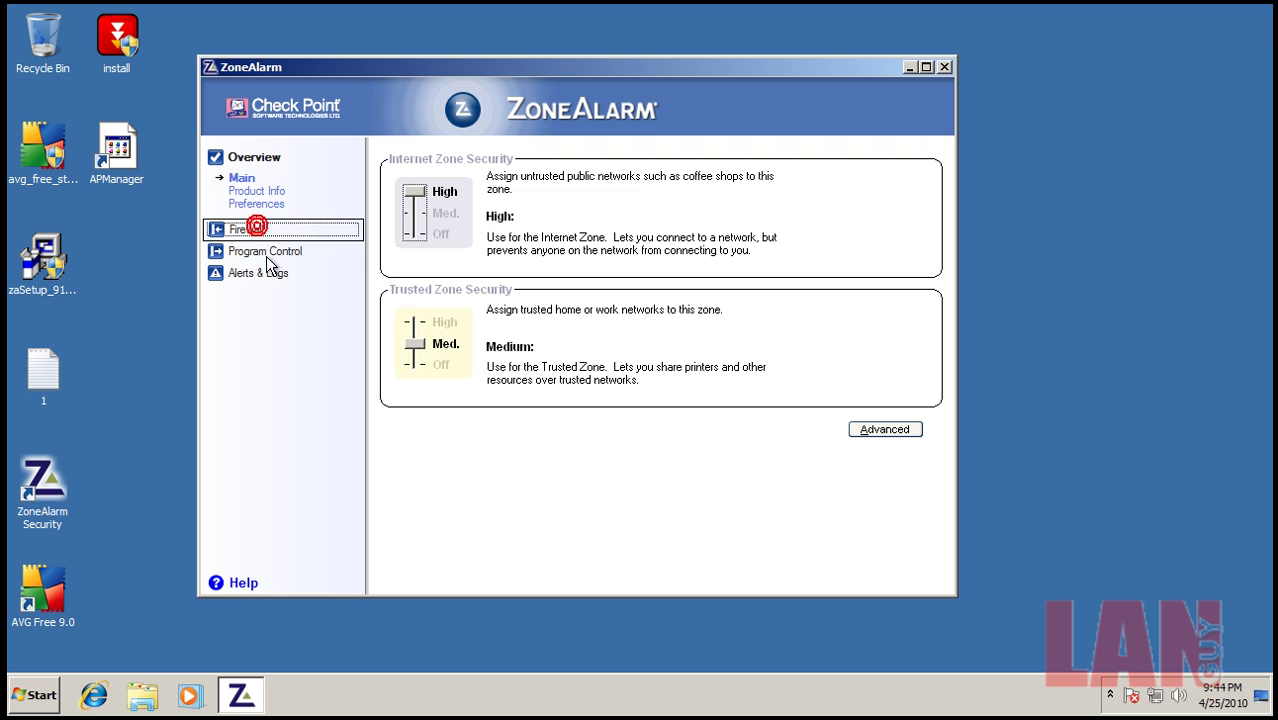
click(255, 238)
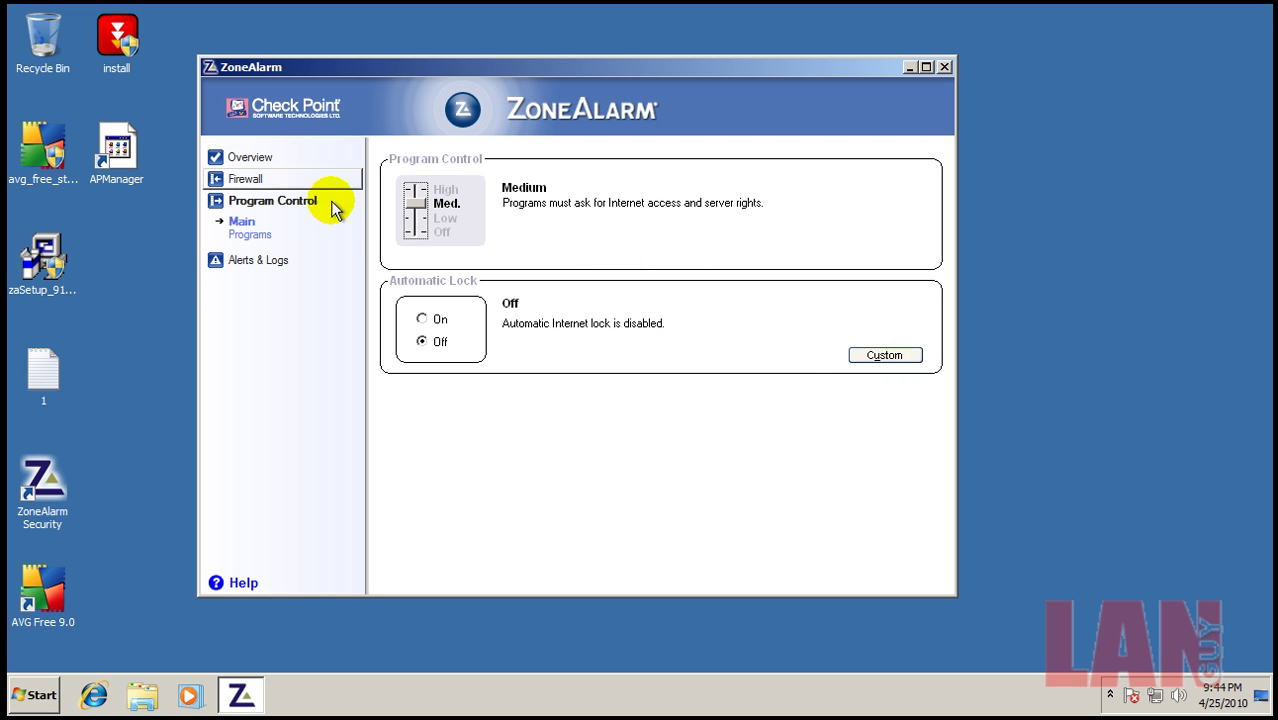
click(258, 236)
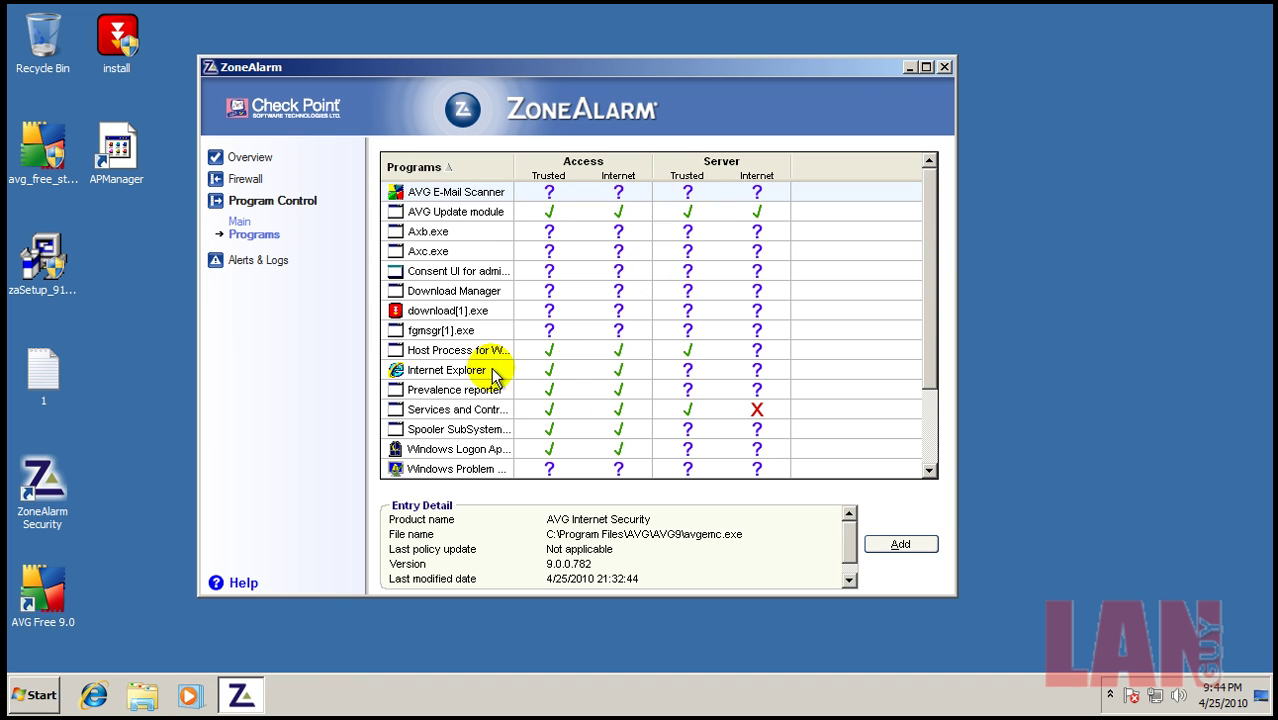
click(466, 311)
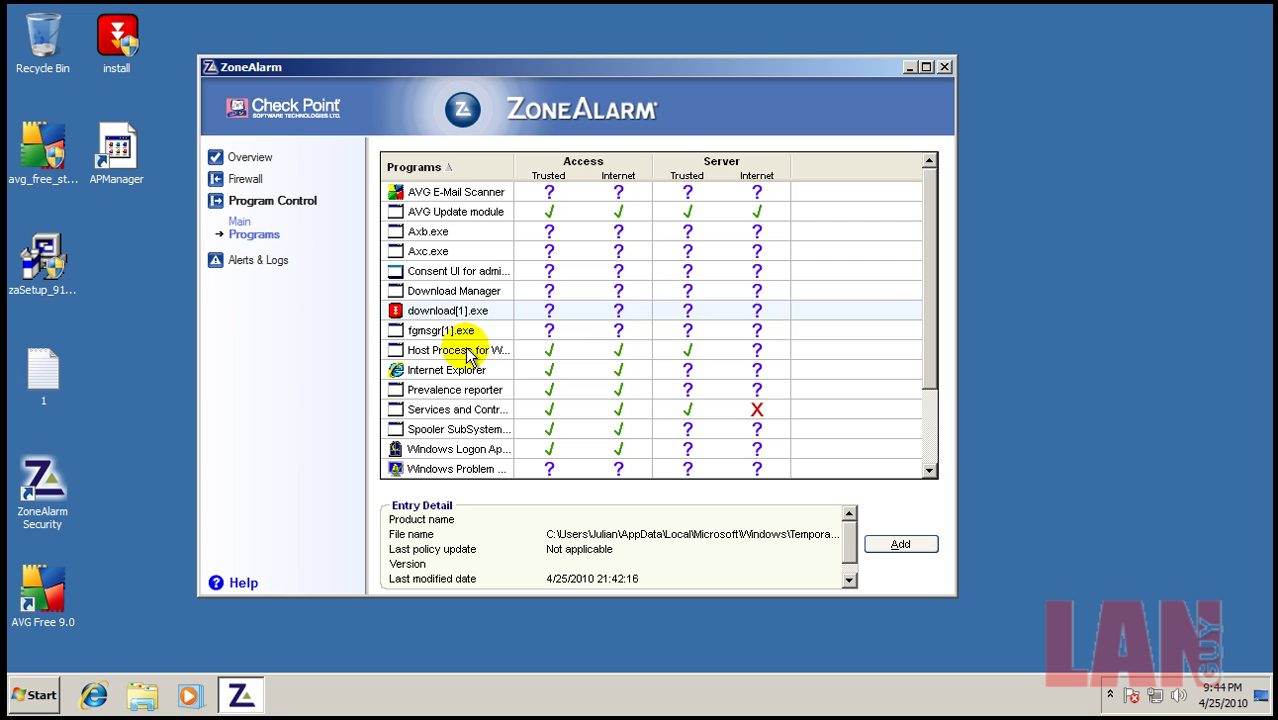
drag(931, 337, 922, 425)
click(910, 67)
Open AVG Anti-Virus Free, check the settings for Scan whole computer, and start the scan.
click(1109, 698)
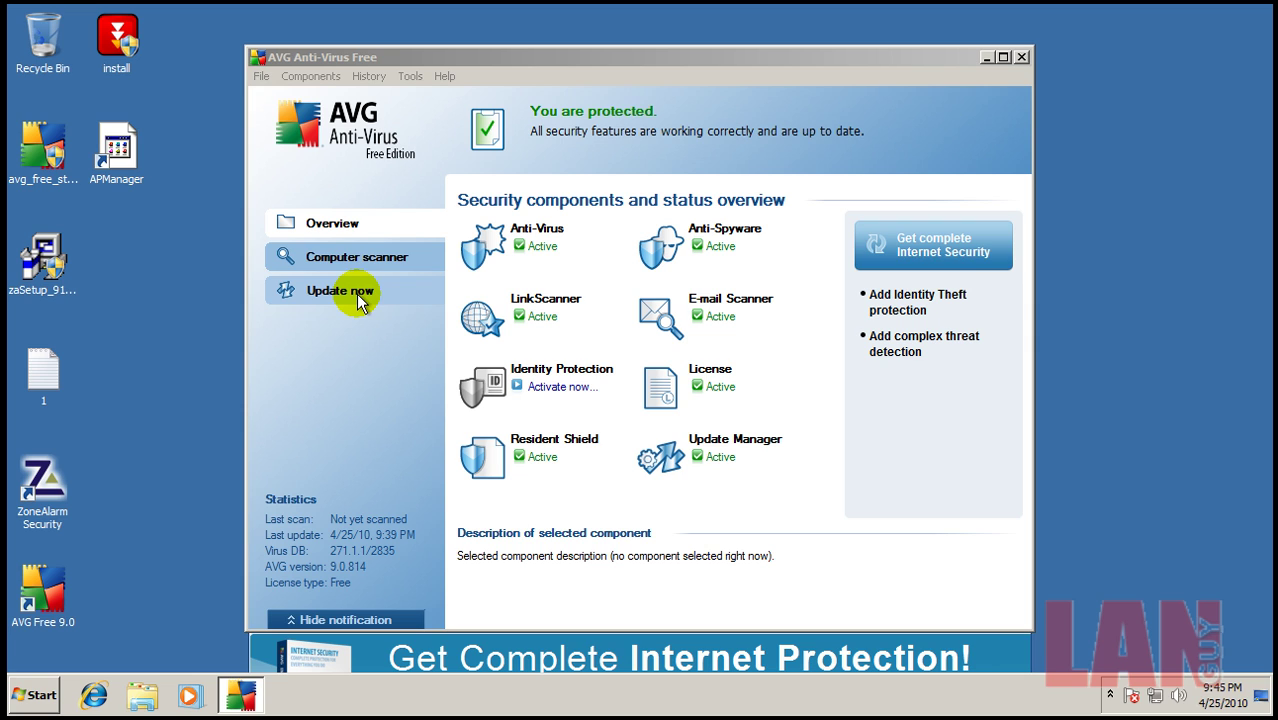
click(367, 259)
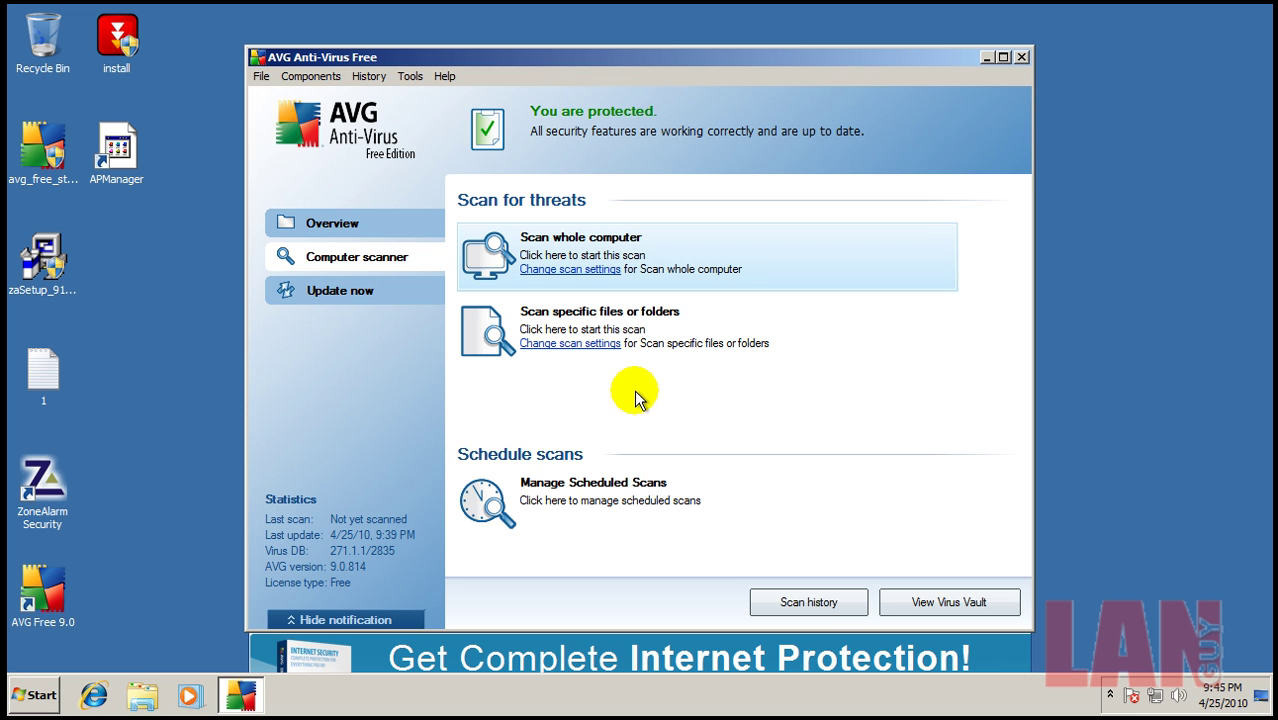
click(600, 270)
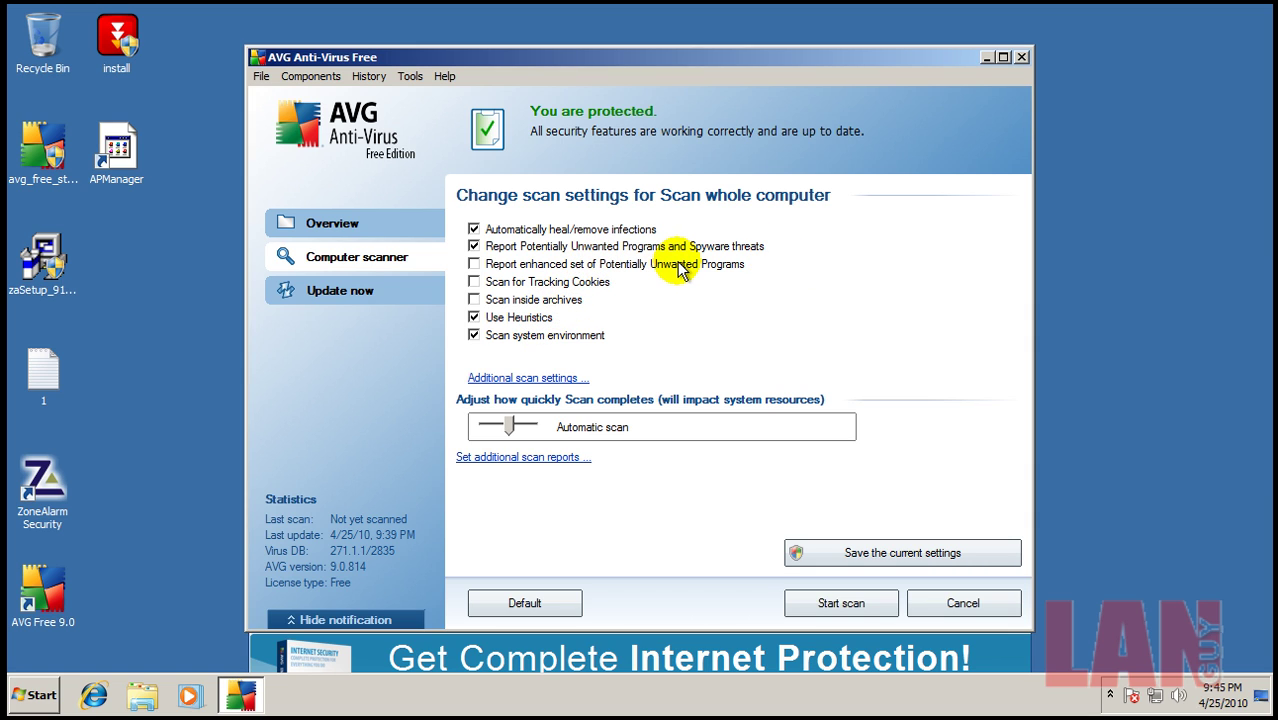
click(860, 610)
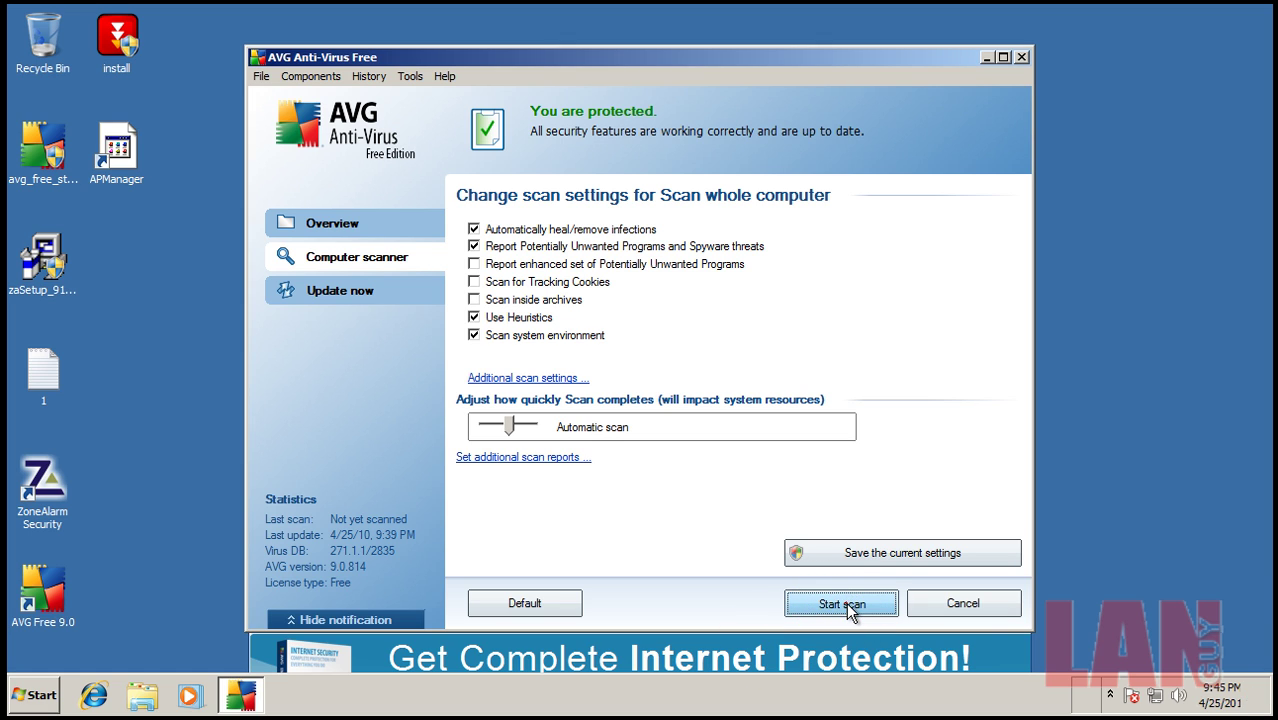
click(846, 605)
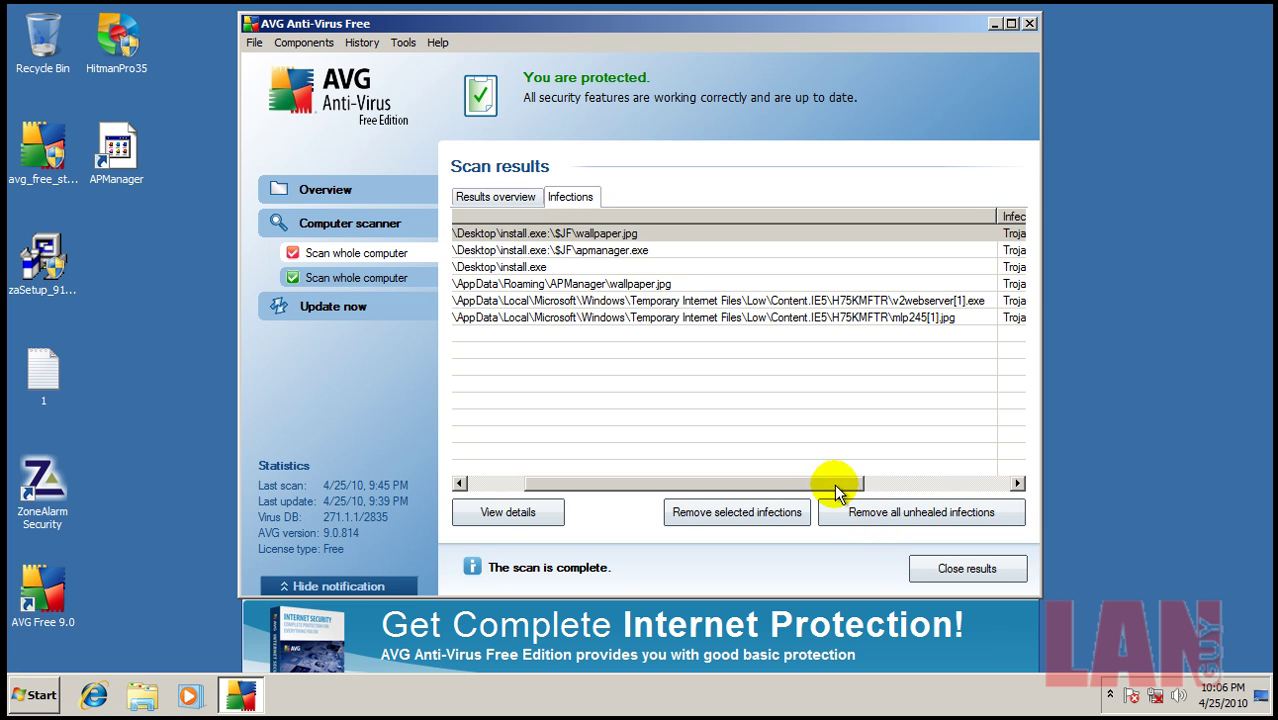
Examine the file paths and infection names in the AVG scan's infections list and close the results.
drag(830, 483, 877, 508)
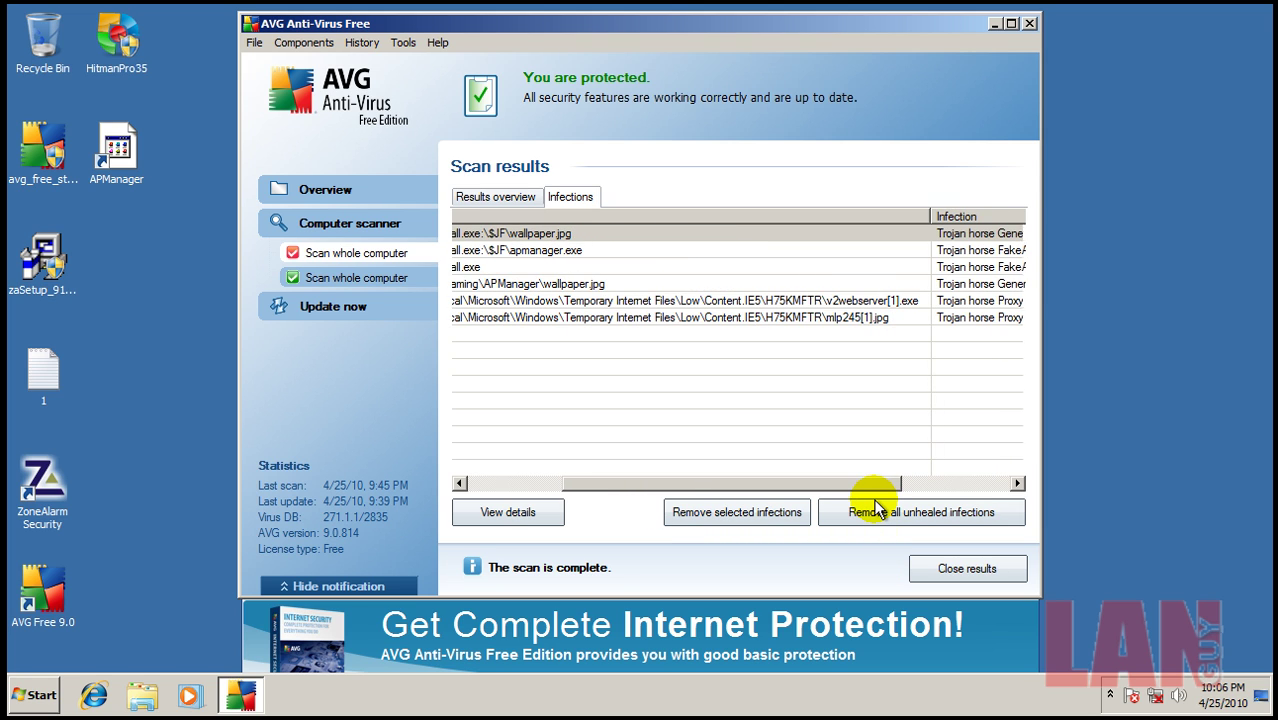
click(944, 569)
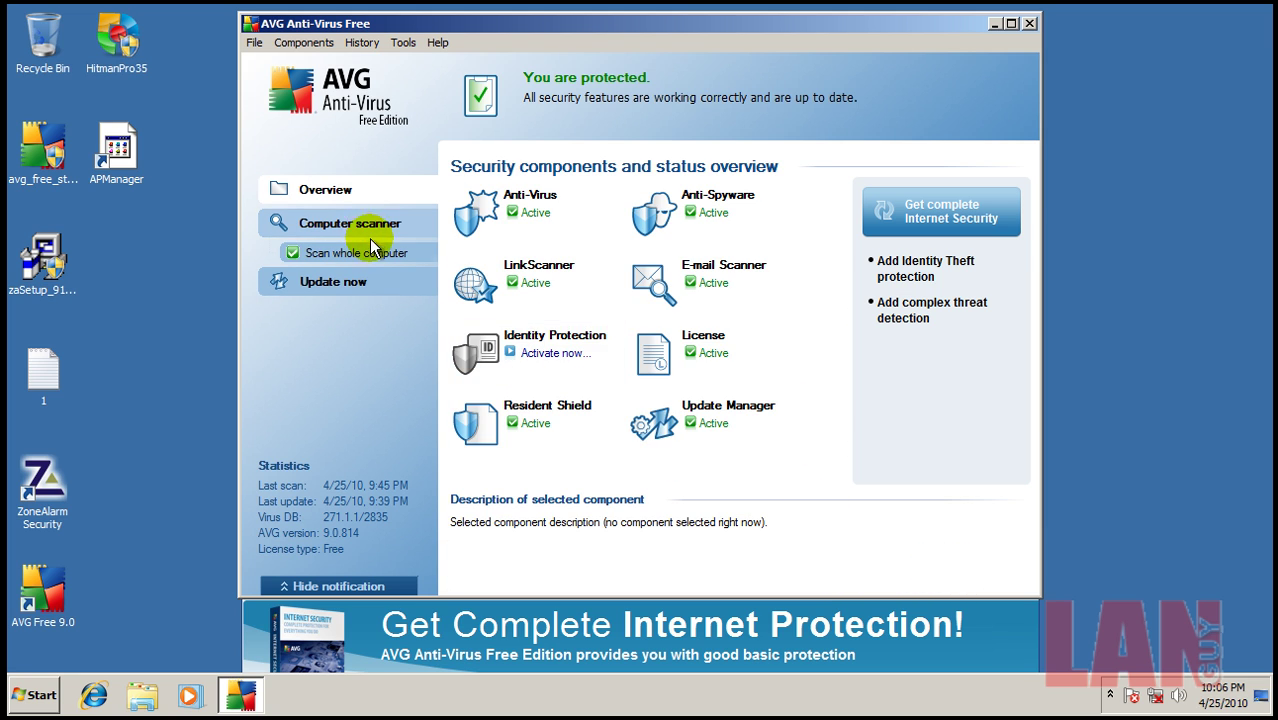
Try to stop the remaining whole-computer scan in AVG, return to the overview, and close the AVG window.
click(379, 252)
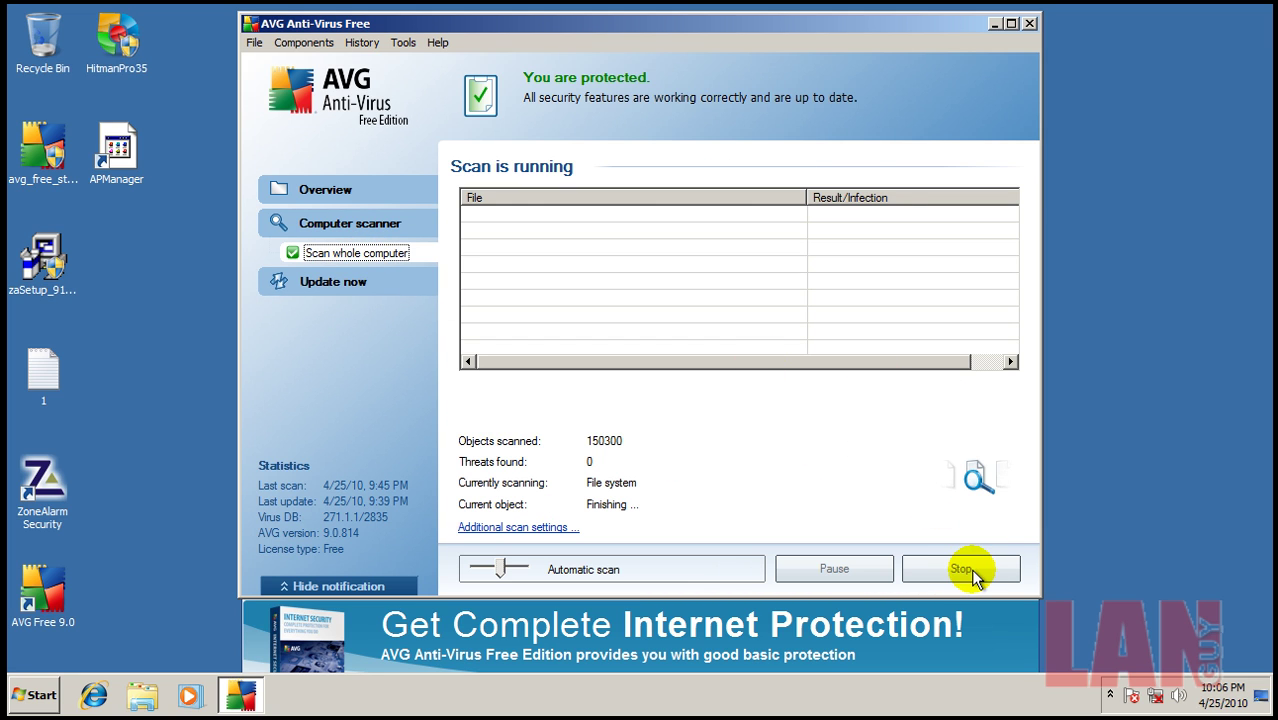
click(347, 228)
click(331, 191)
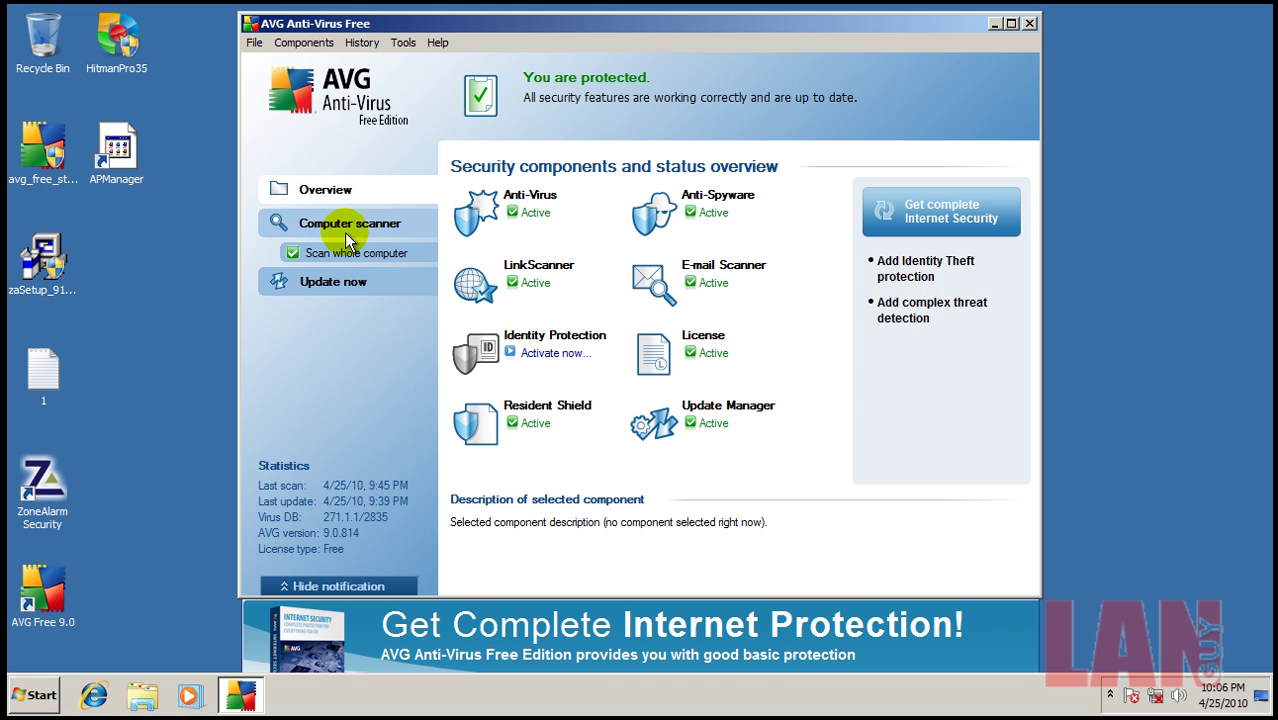
click(344, 230)
click(358, 256)
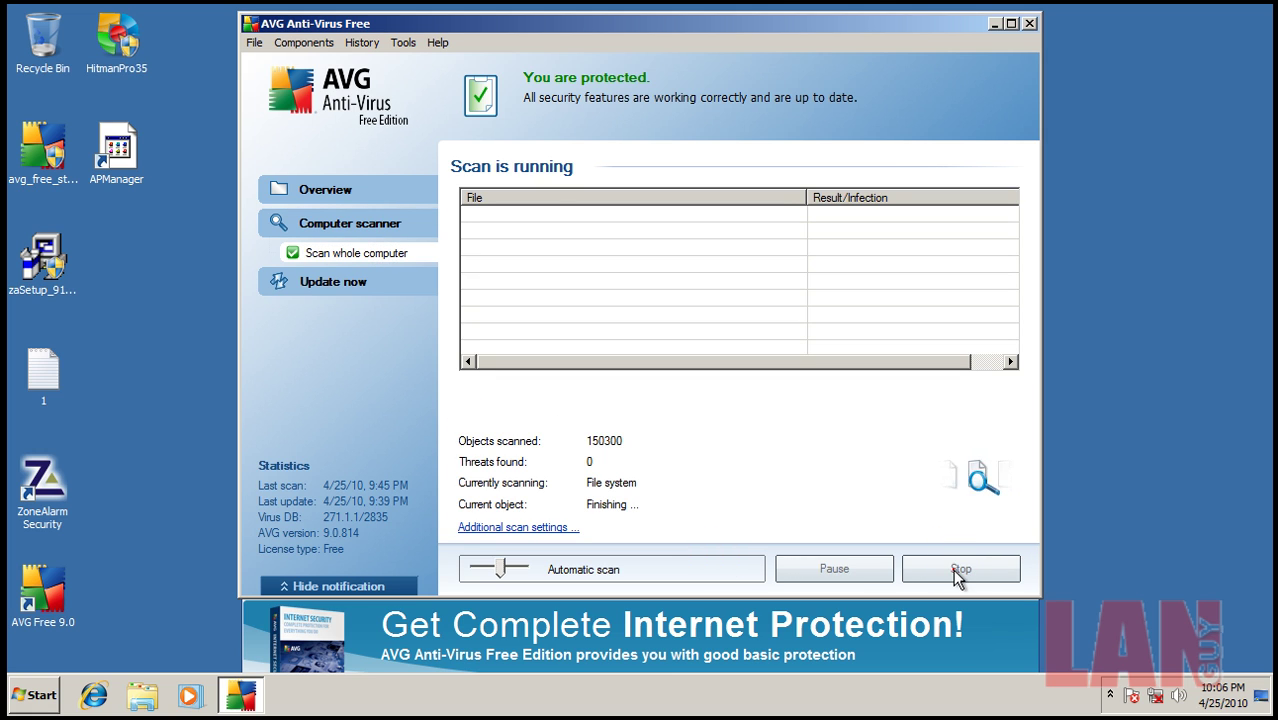
click(956, 568)
click(342, 220)
click(336, 196)
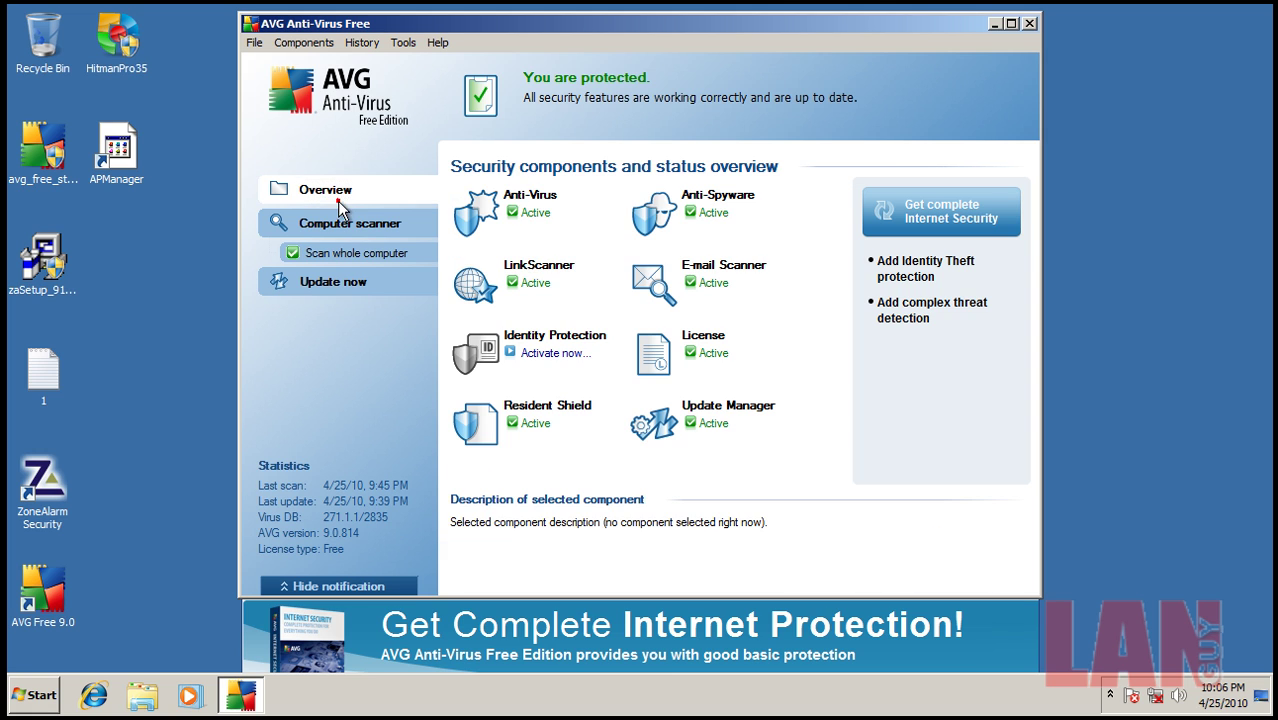
click(1030, 24)
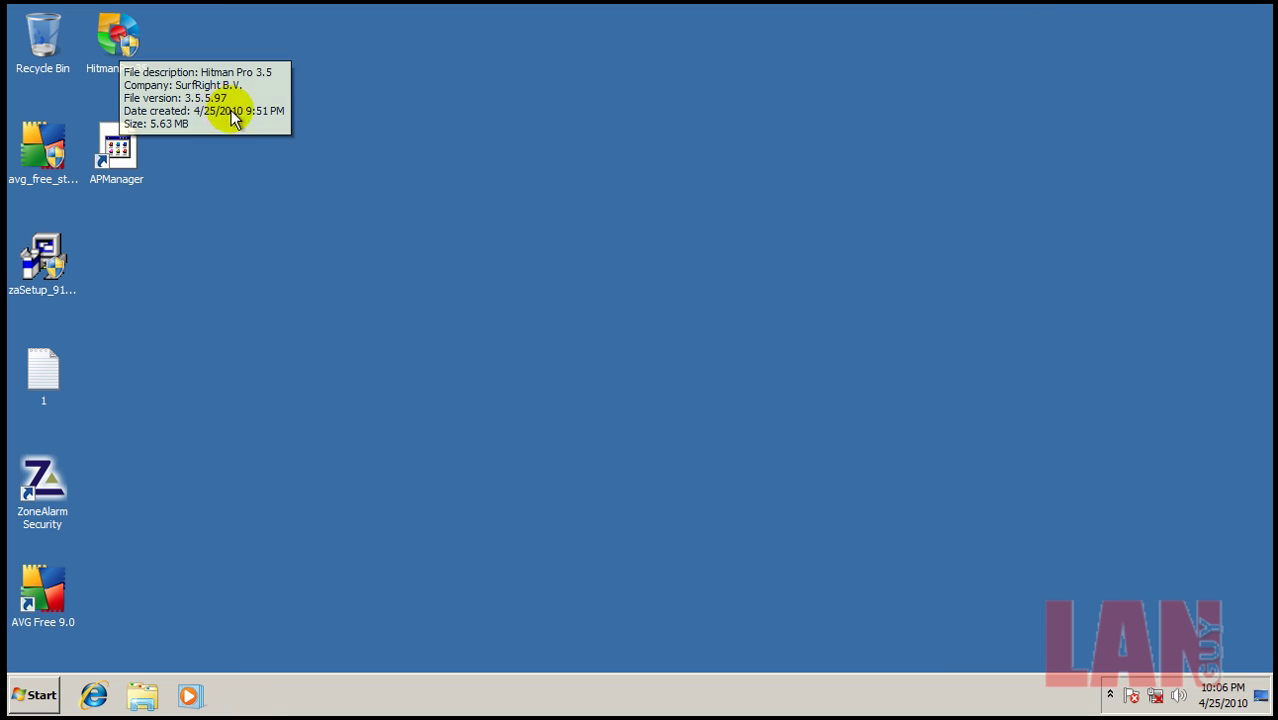
Launch Hitman Pro 3.5 from the desktop, approve its elevation and internet access, and postpone Windows activation.
double_click(108, 42)
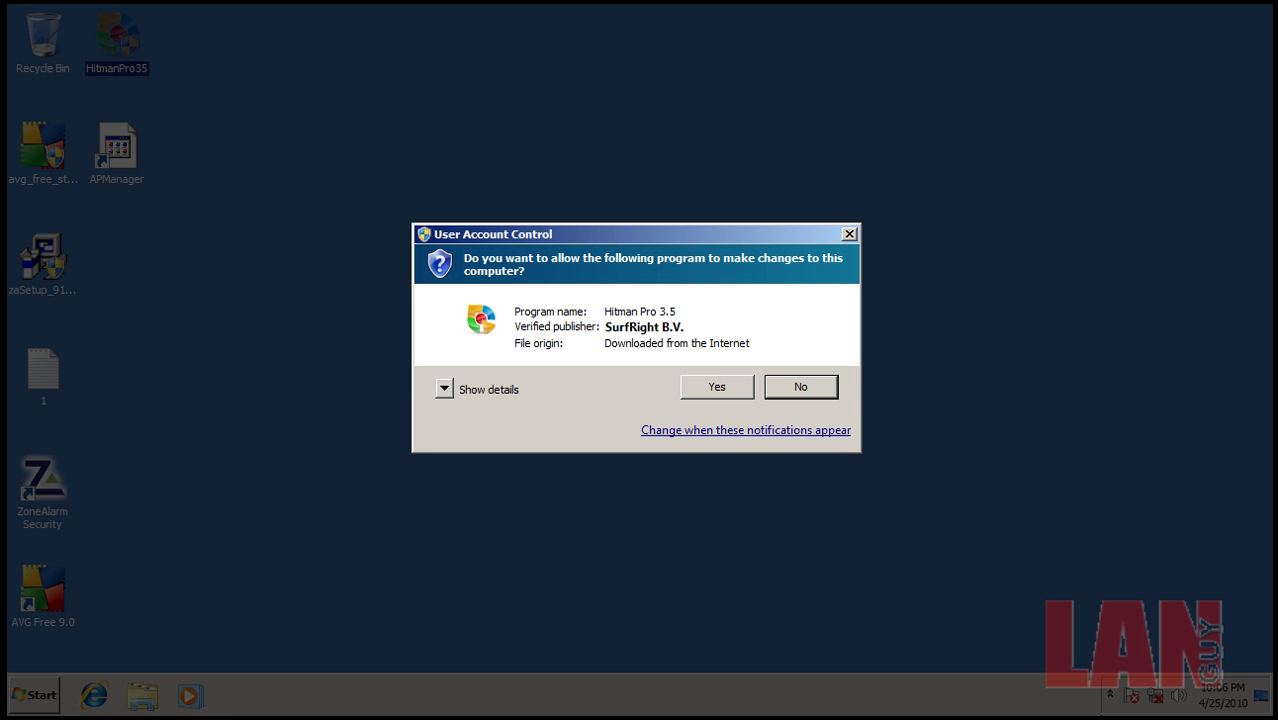
click(722, 390)
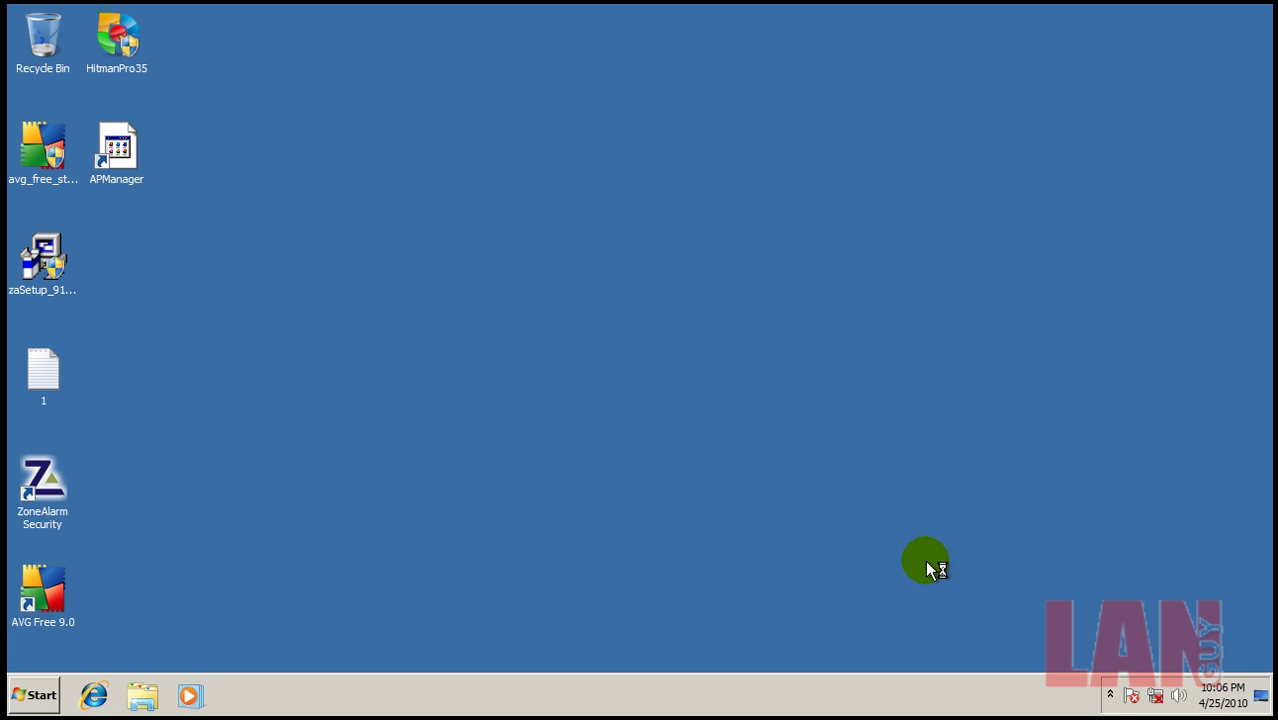
click(1110, 694)
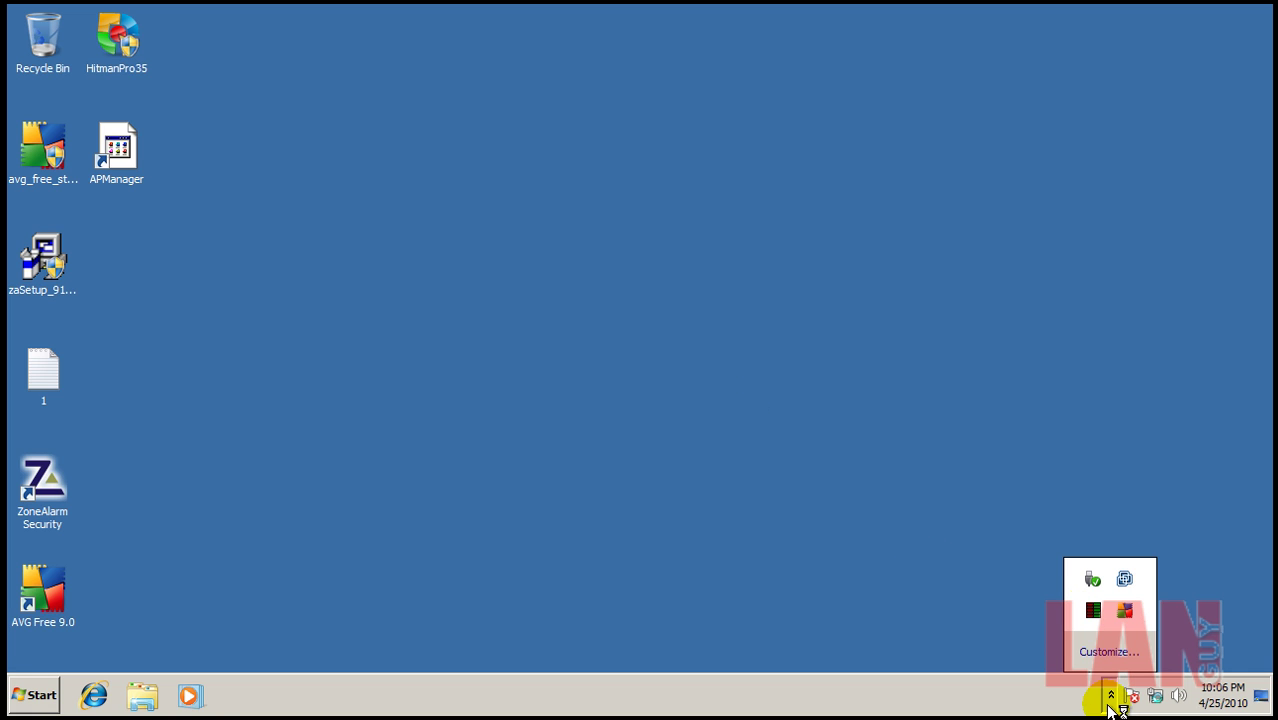
click(854, 600)
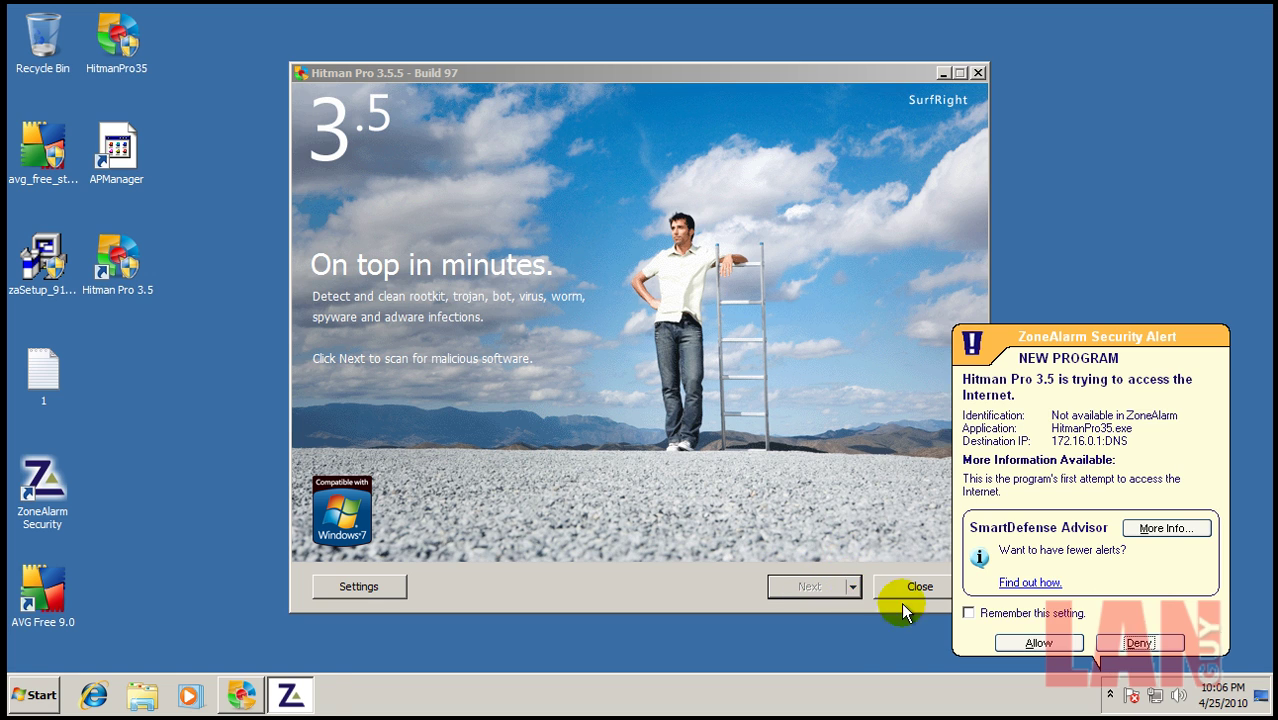
click(1032, 643)
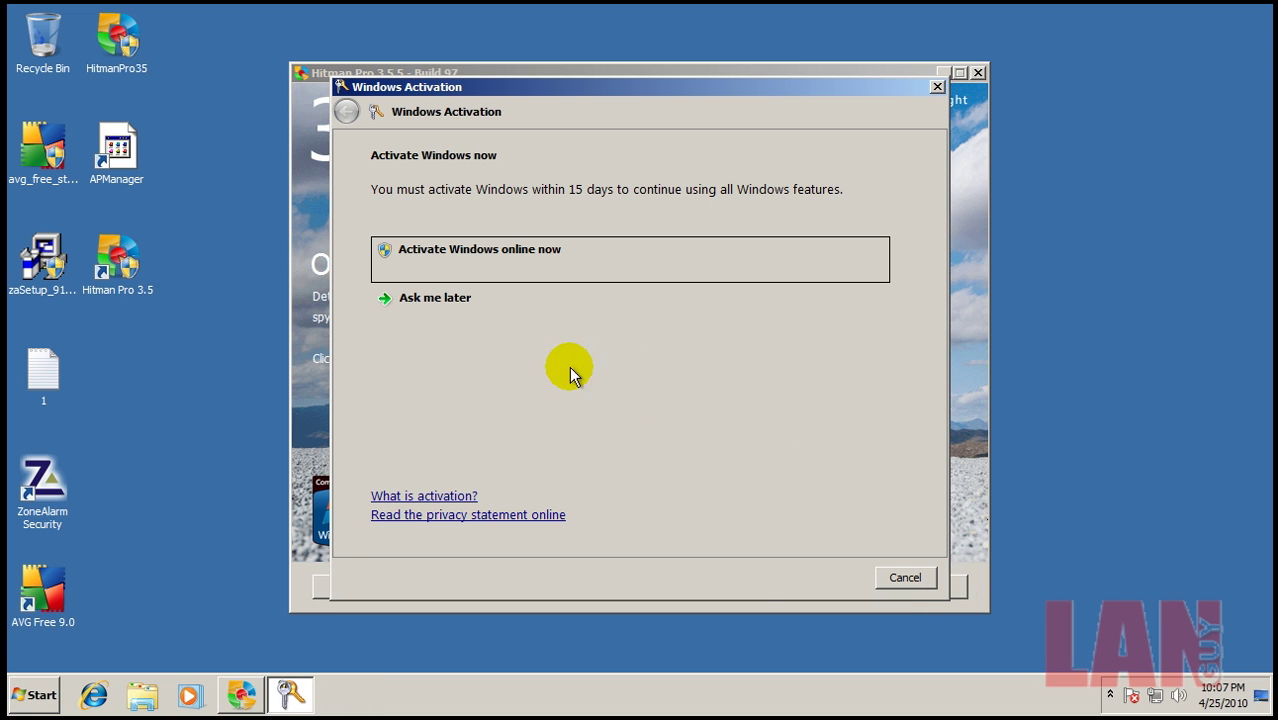
click(440, 299)
Choose the default scan in Hitman Pro, accept the license terms, and start scanning the computer.
click(853, 587)
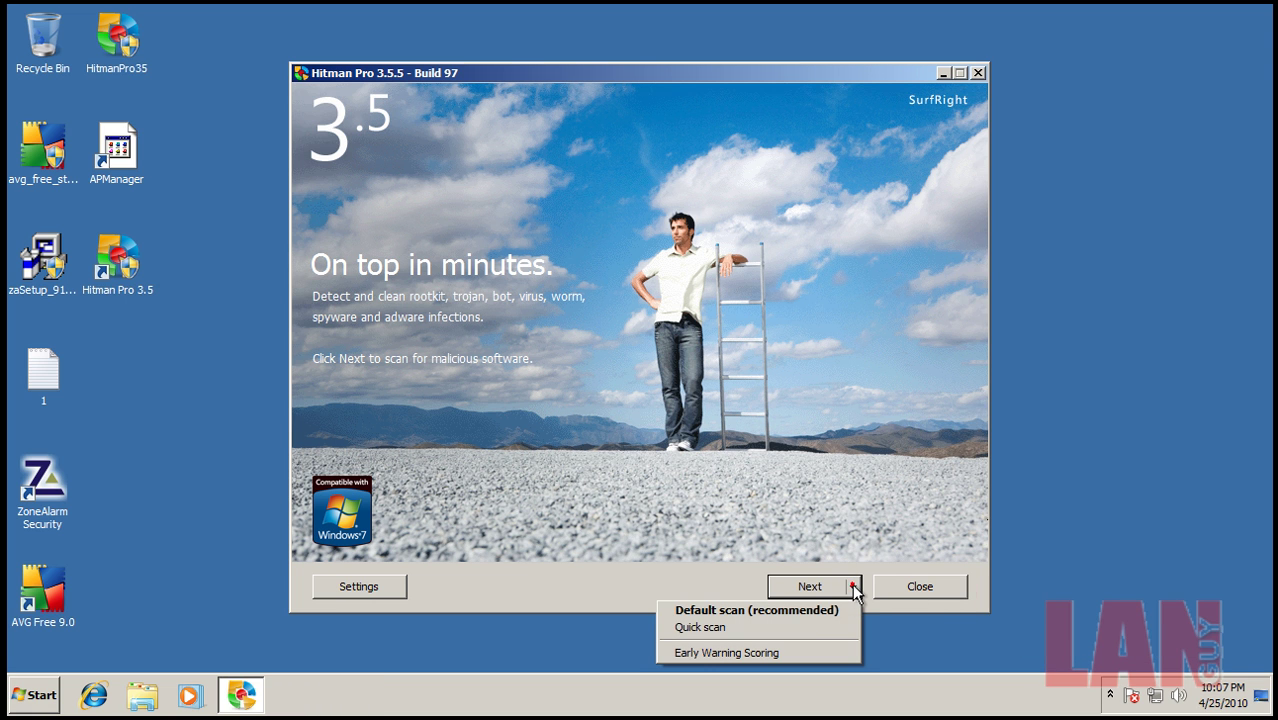
click(801, 609)
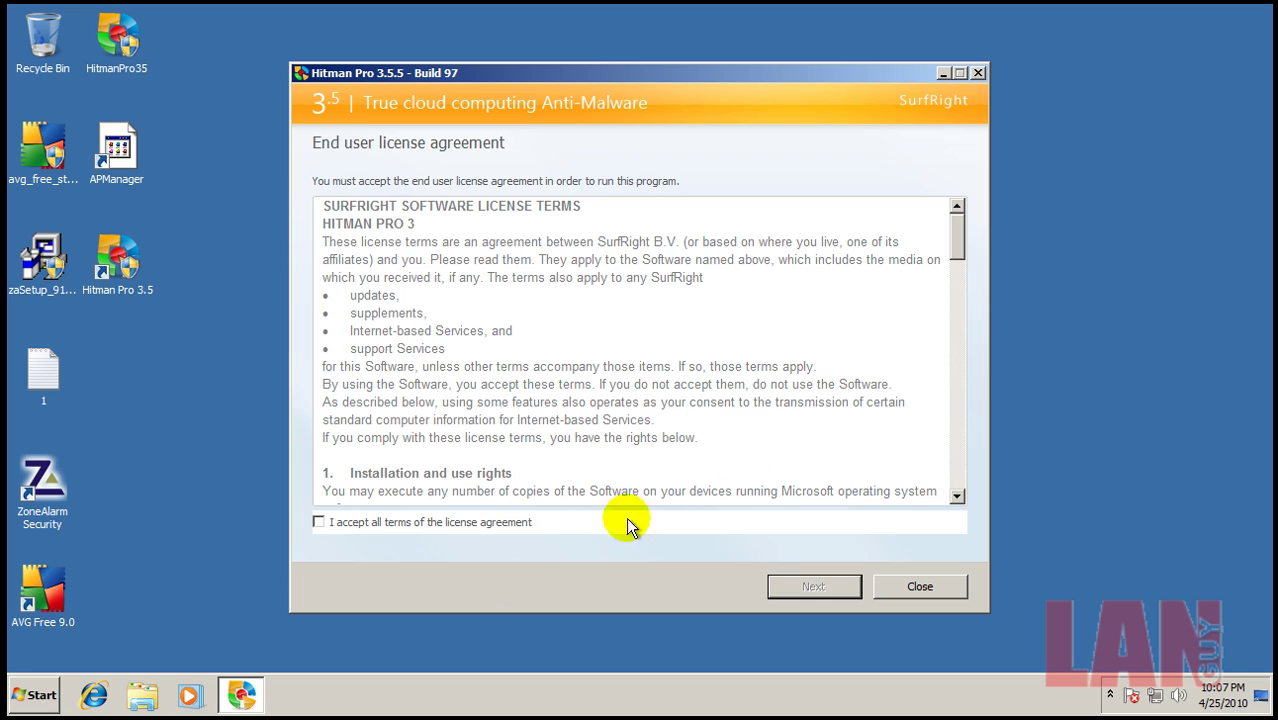
click(485, 523)
click(849, 588)
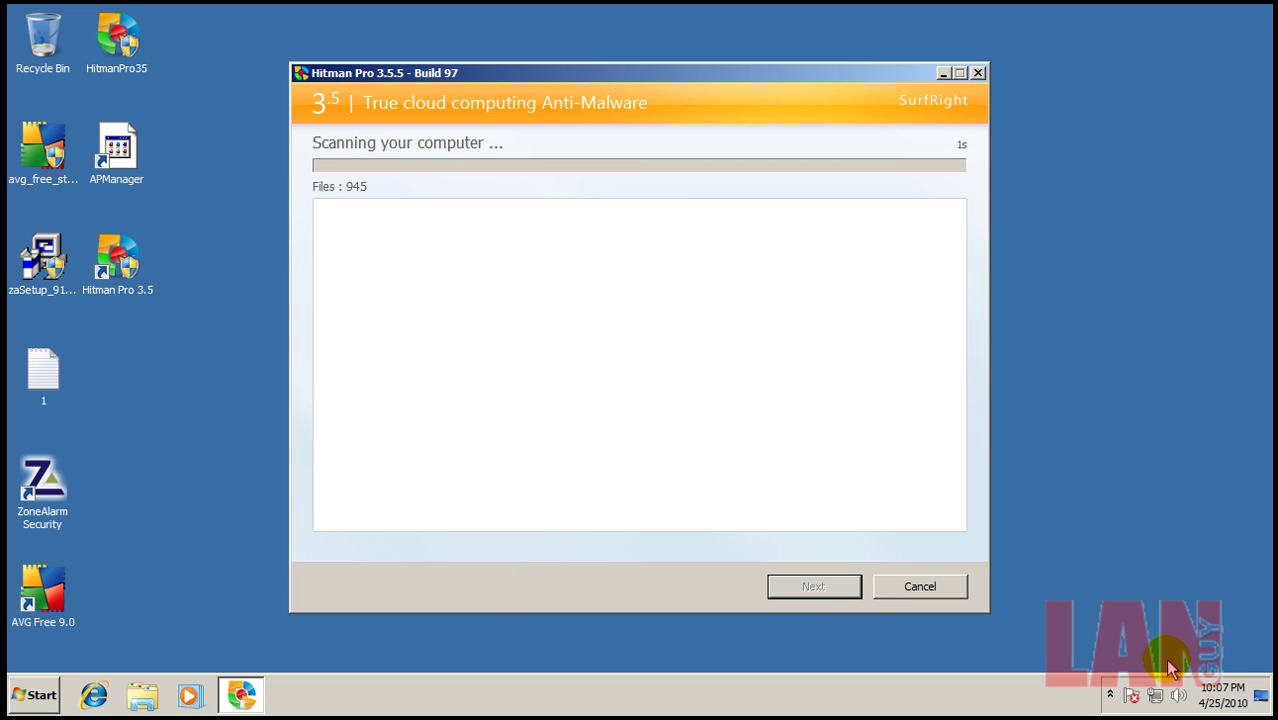
Check the hidden notification icons during the scan and allow Hitman Pro 3.5 to act as a server in ZoneAlarm.
click(1110, 694)
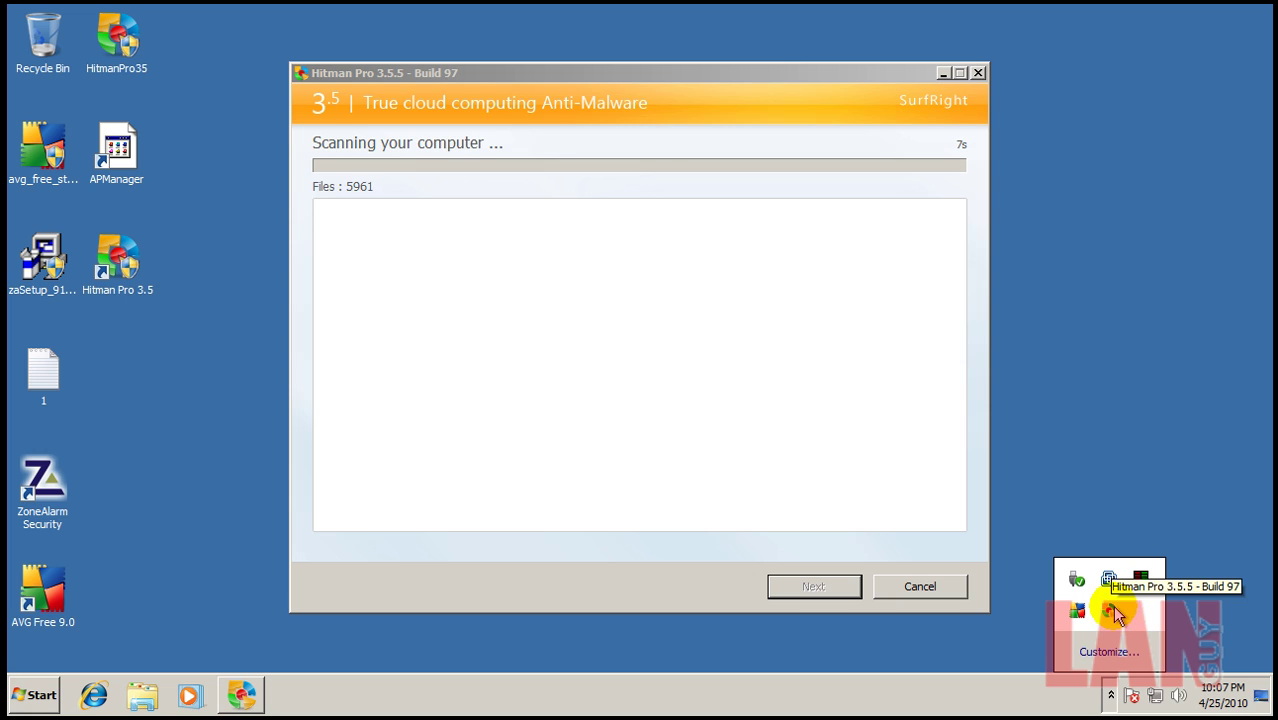
click(800, 75)
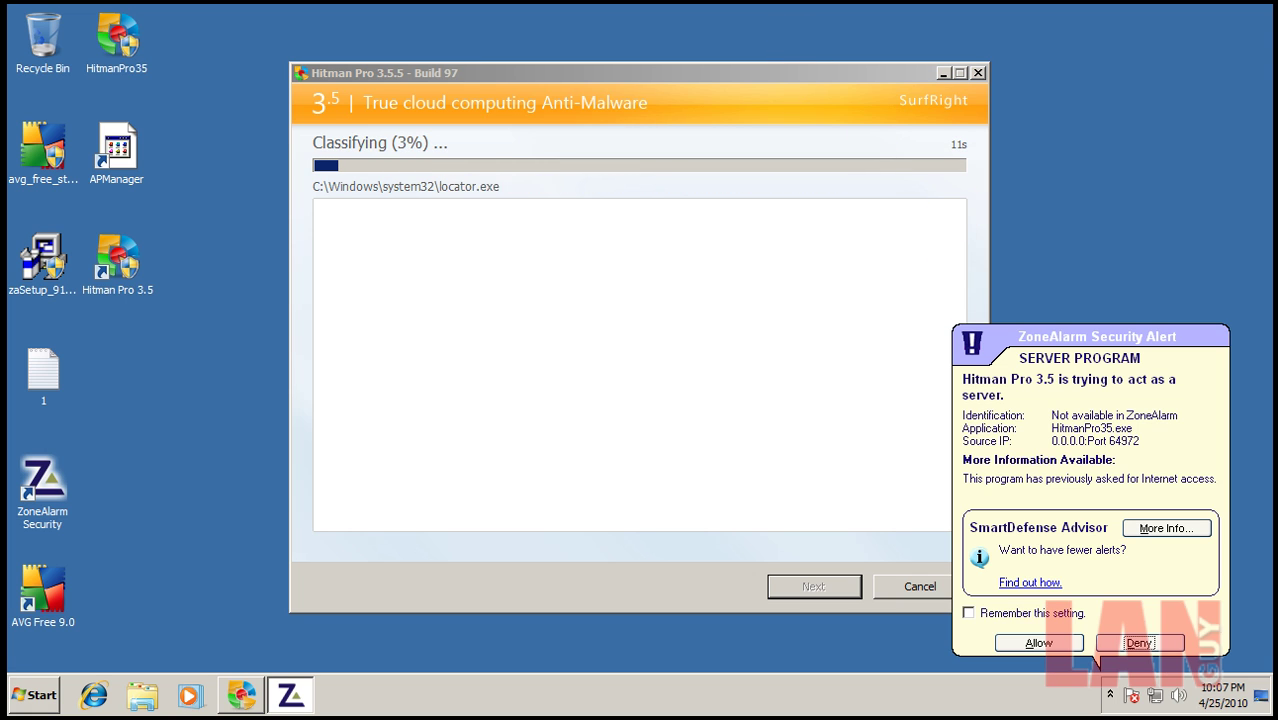
click(1045, 646)
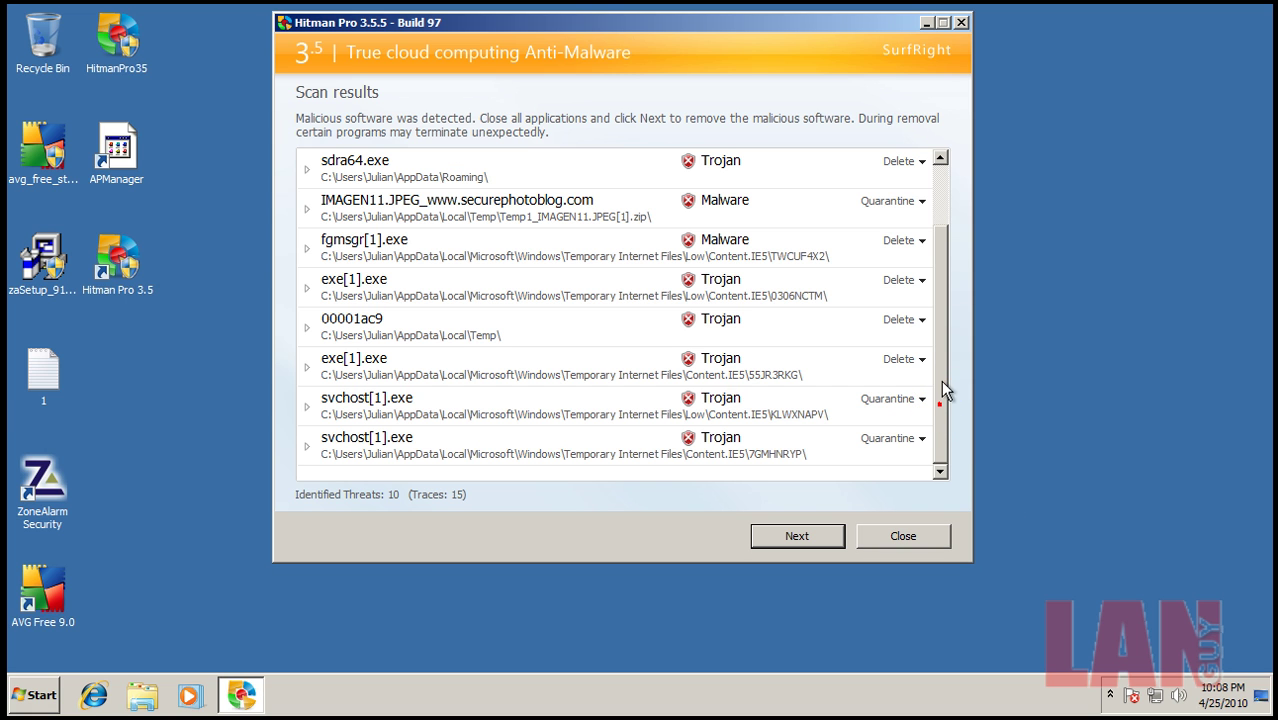
Examine the threat details of Axc.exe and Axb.exe in the Hitman Pro scan results and collapse both entries.
drag(941, 380, 934, 307)
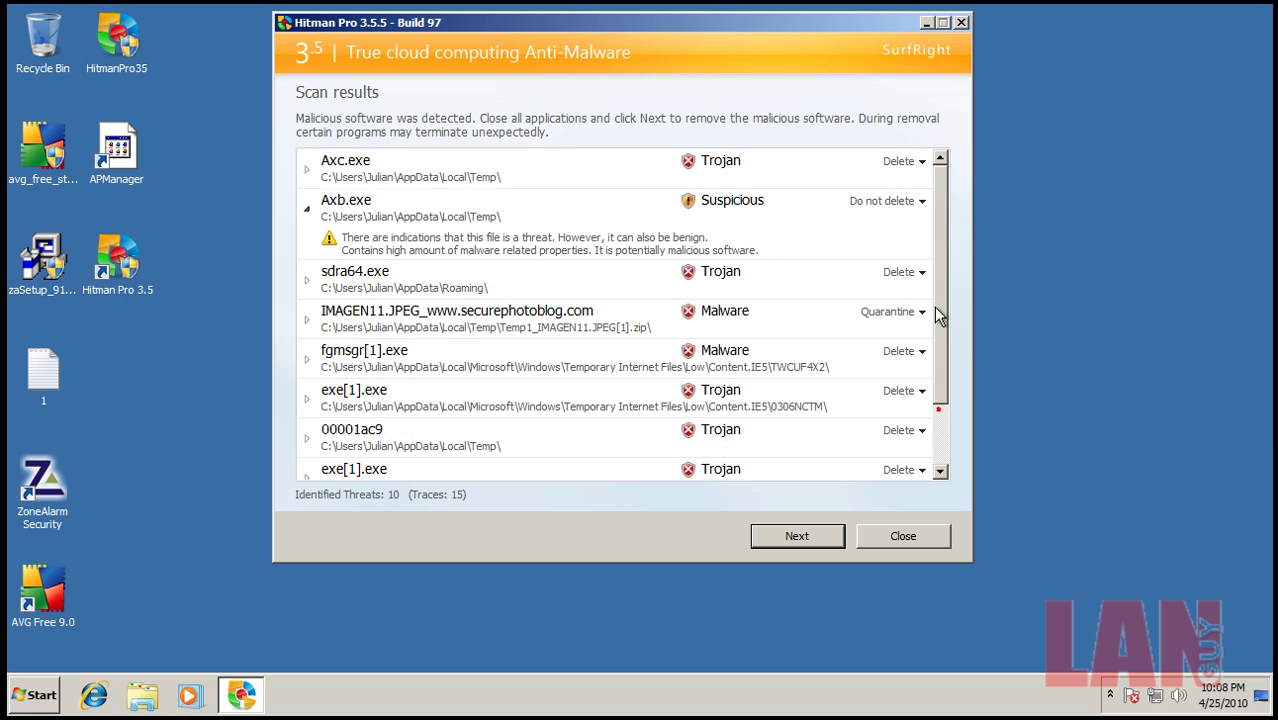
click(307, 172)
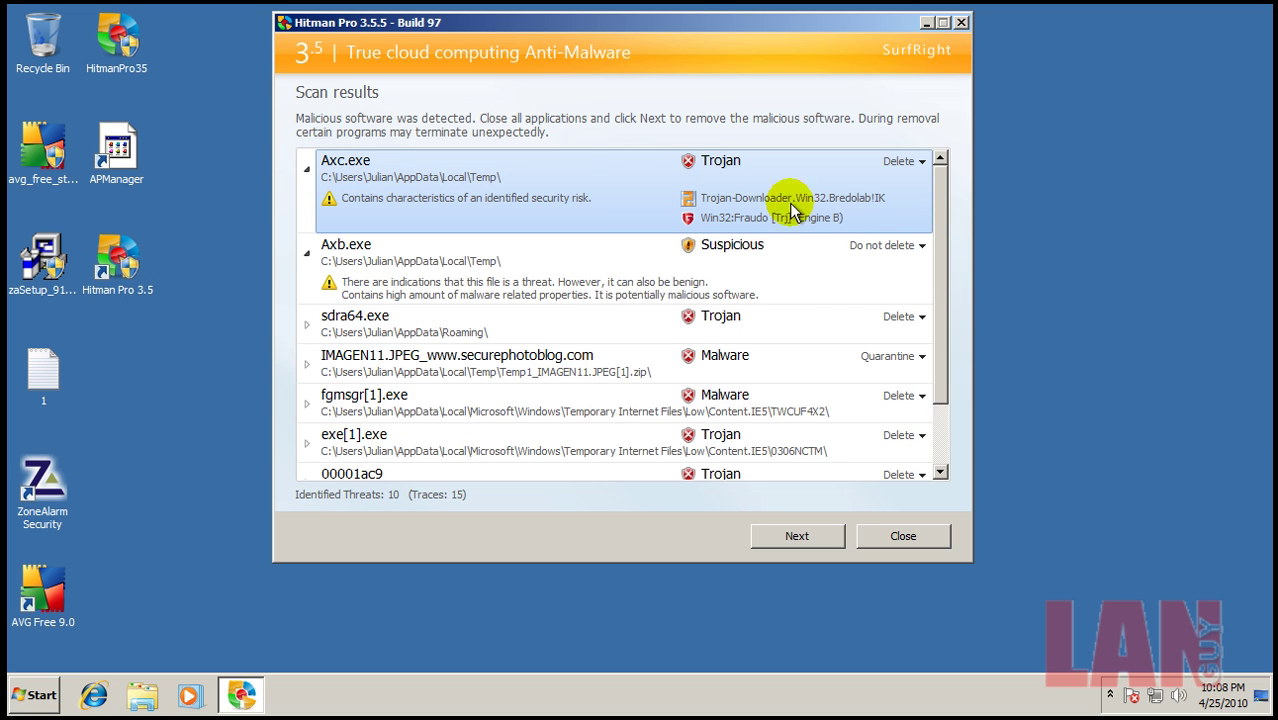
click(307, 169)
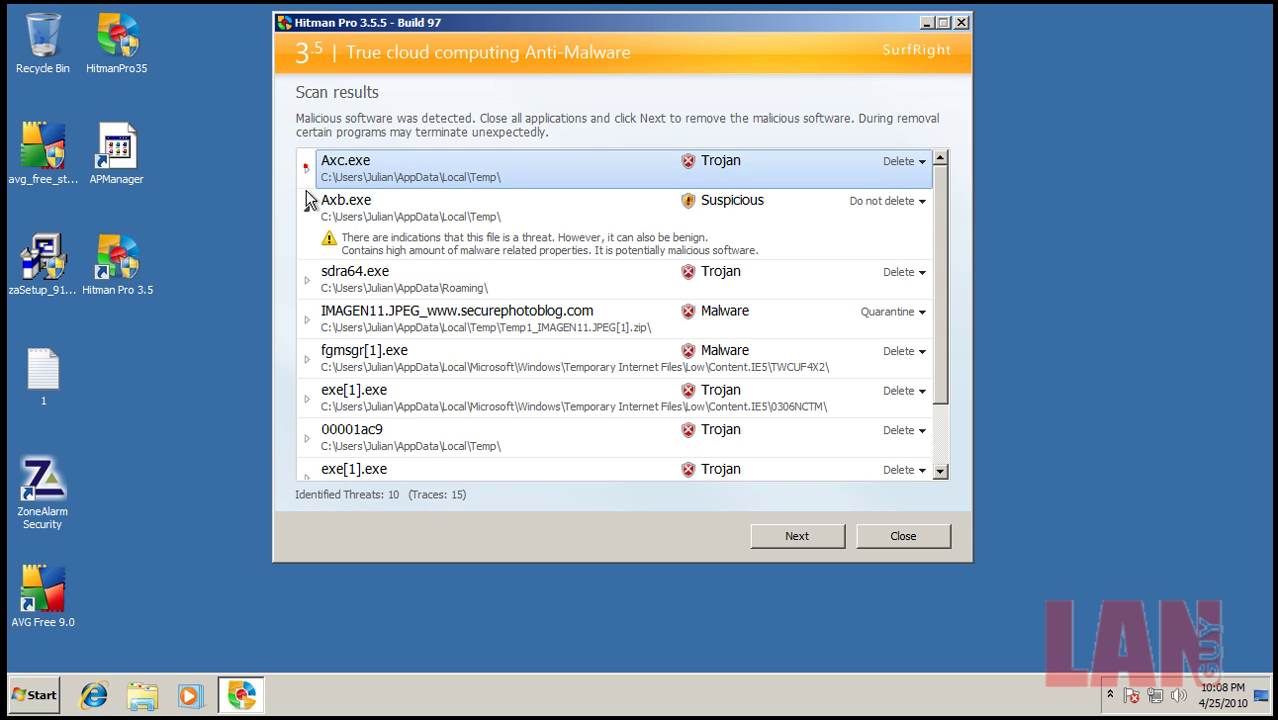
click(307, 210)
click(306, 210)
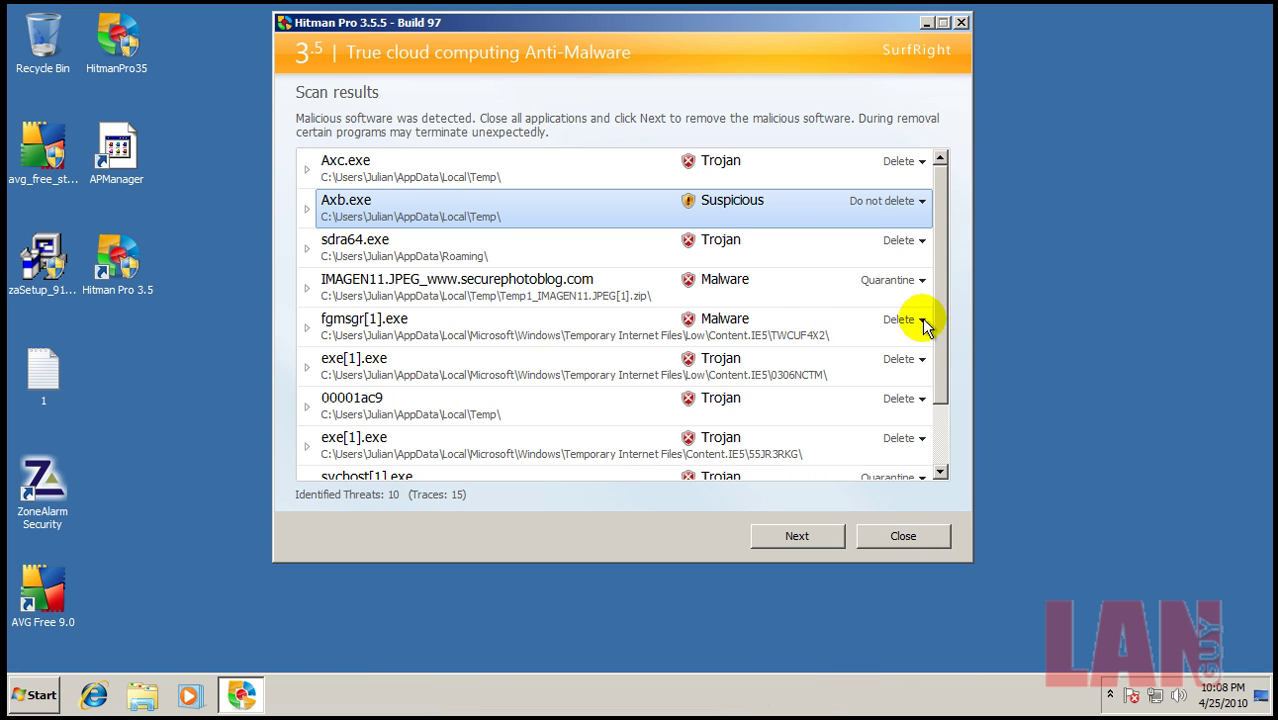
drag(940, 326, 932, 286)
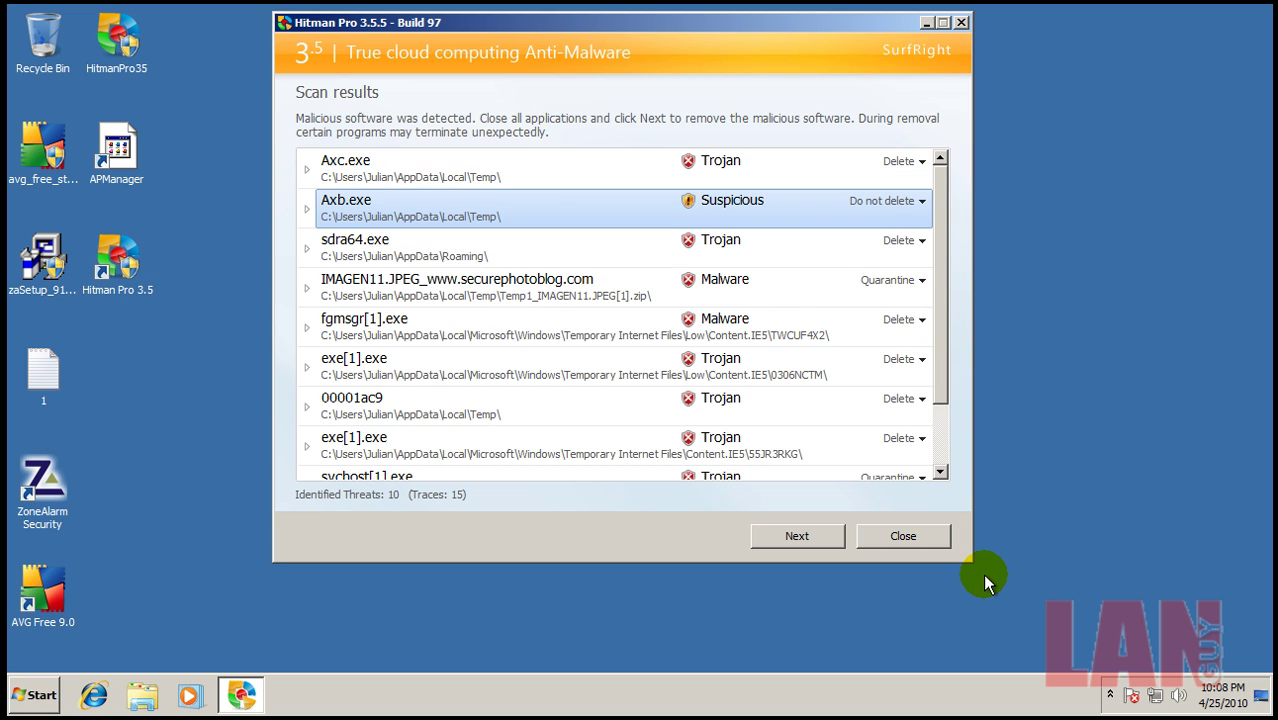
Examine the detection details of sdra64.exe, the IMAGEN11.JPEG file and 00001ac9, and review the remaining scan results.
click(308, 248)
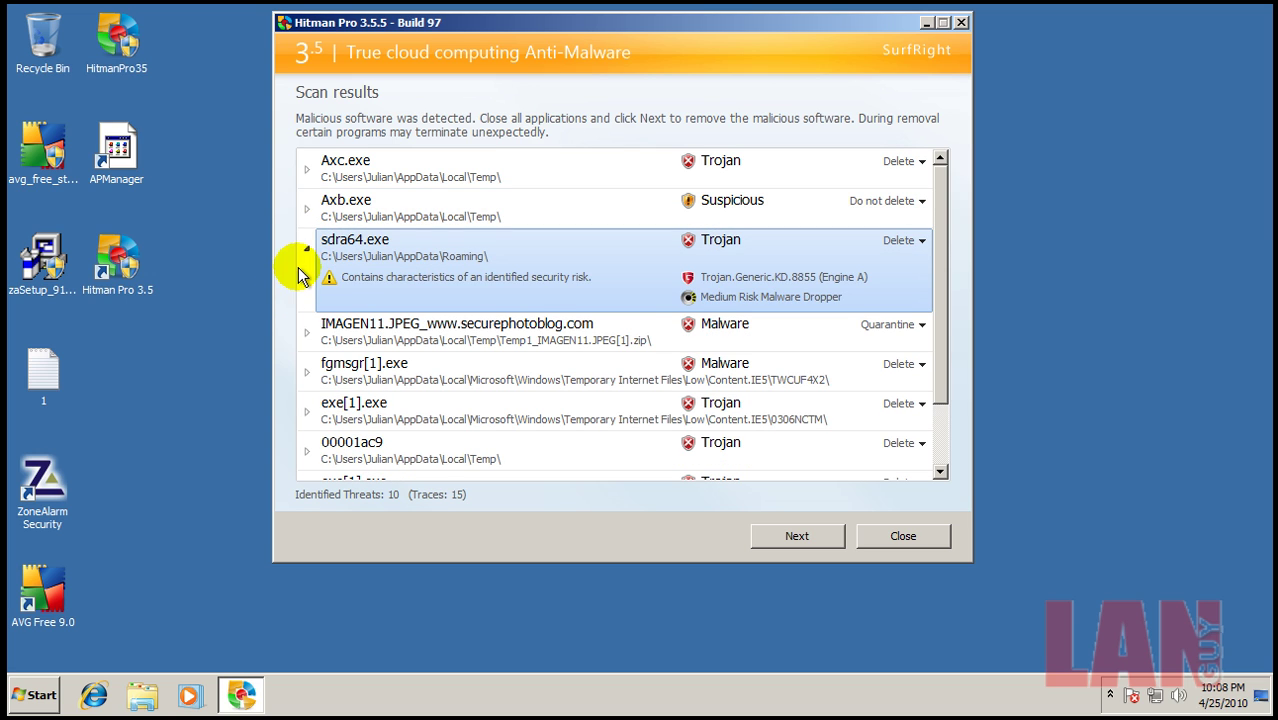
click(307, 250)
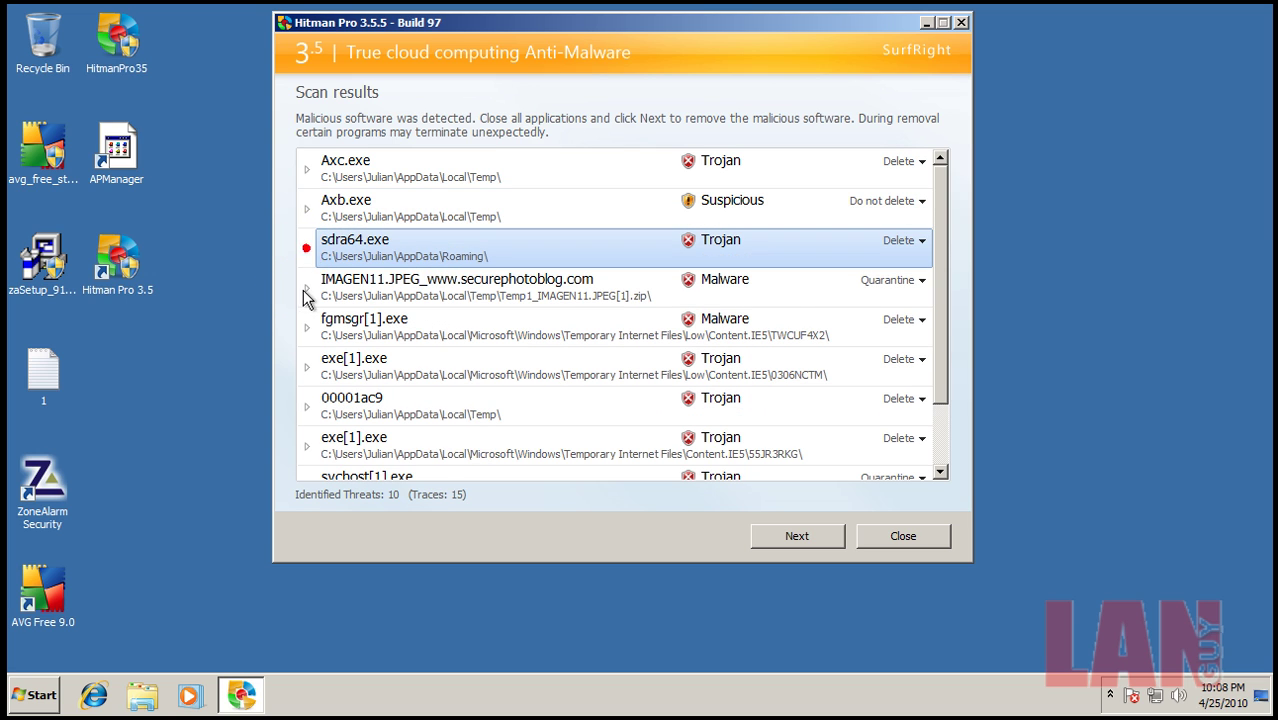
click(307, 212)
click(306, 207)
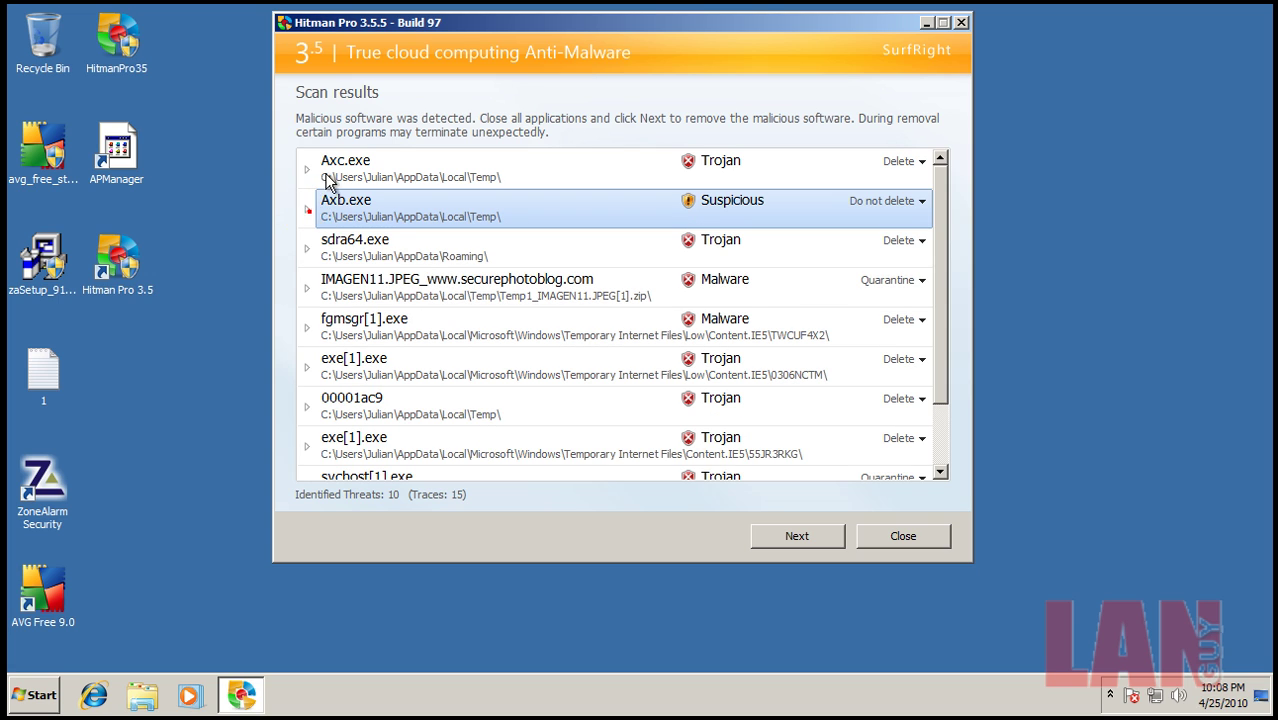
click(308, 291)
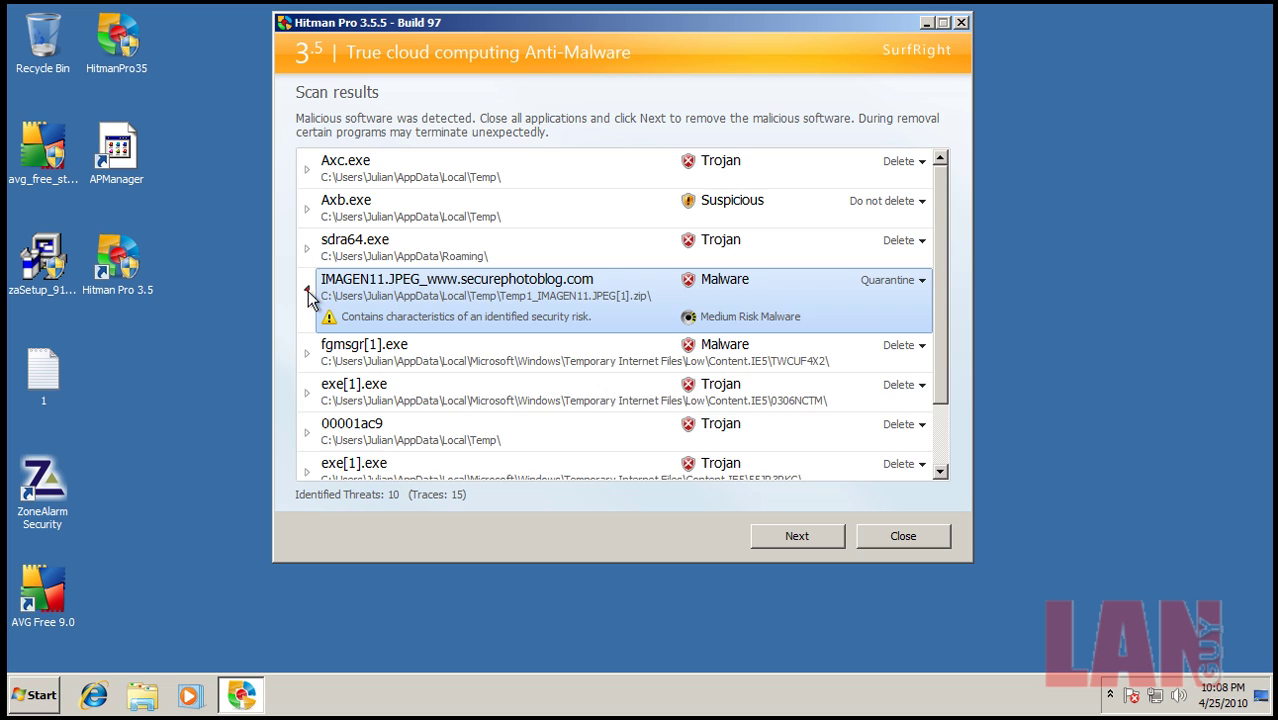
click(308, 291)
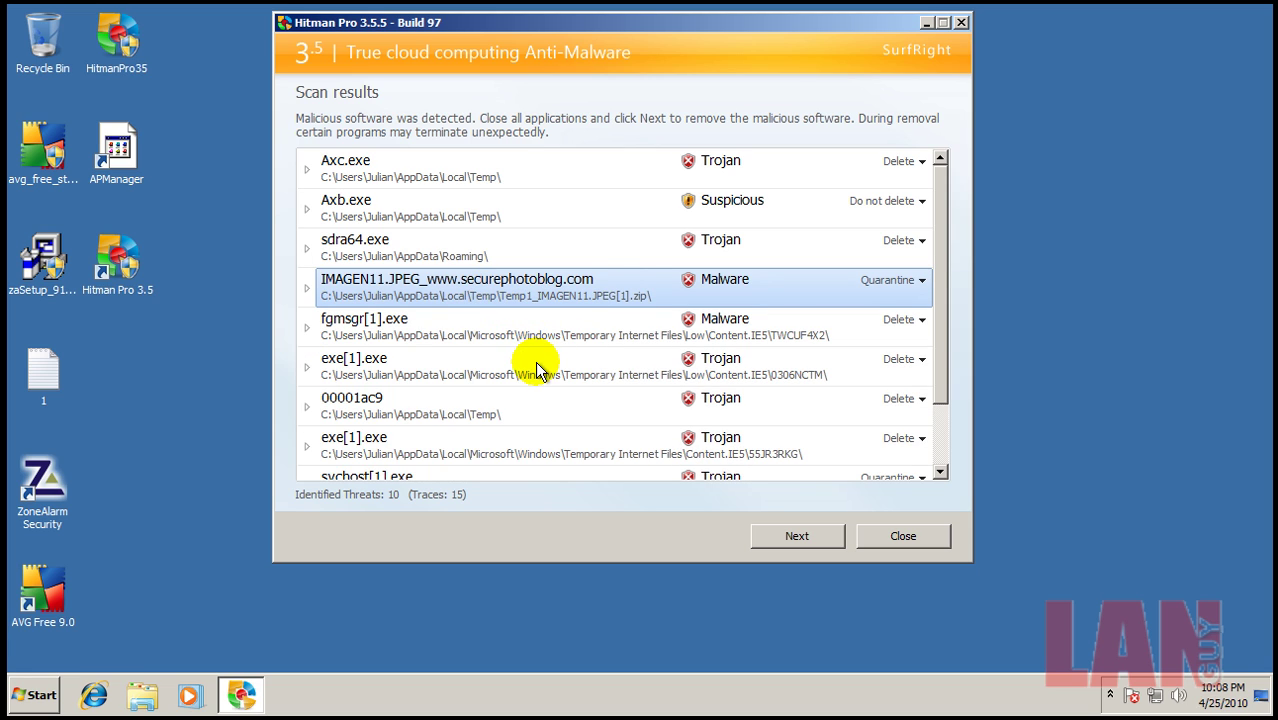
click(308, 407)
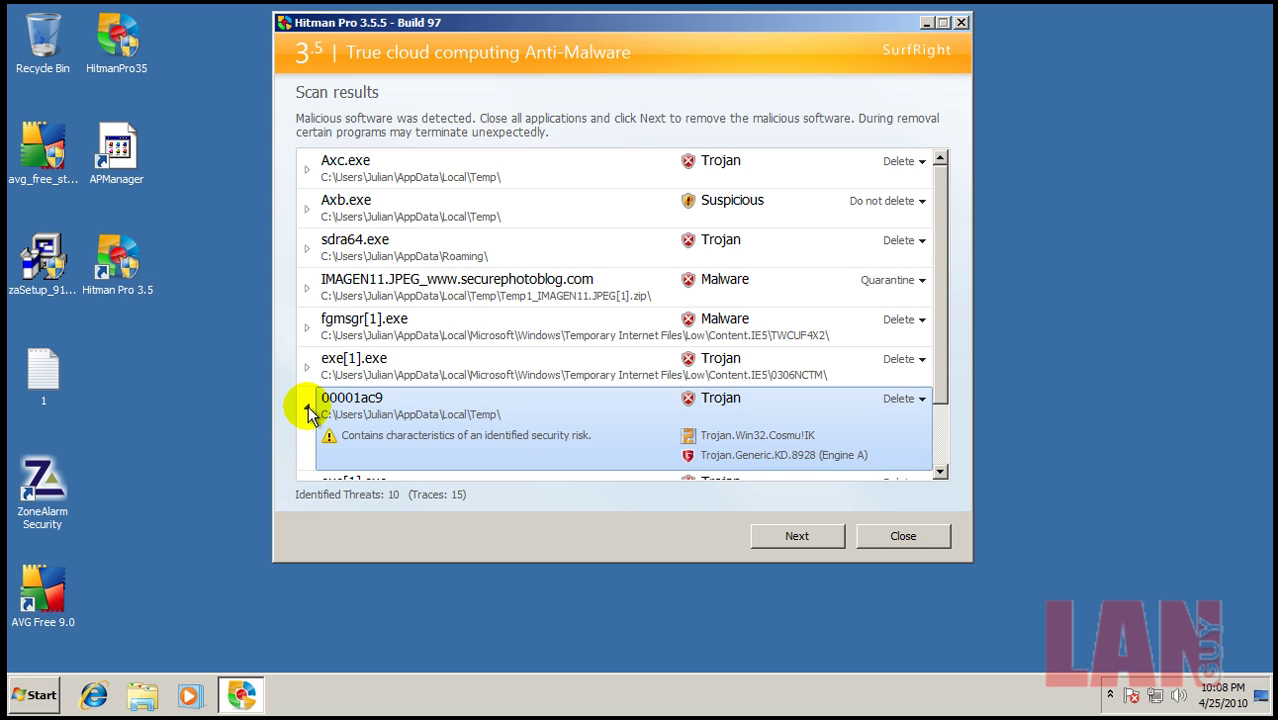
click(308, 407)
drag(941, 410, 941, 462)
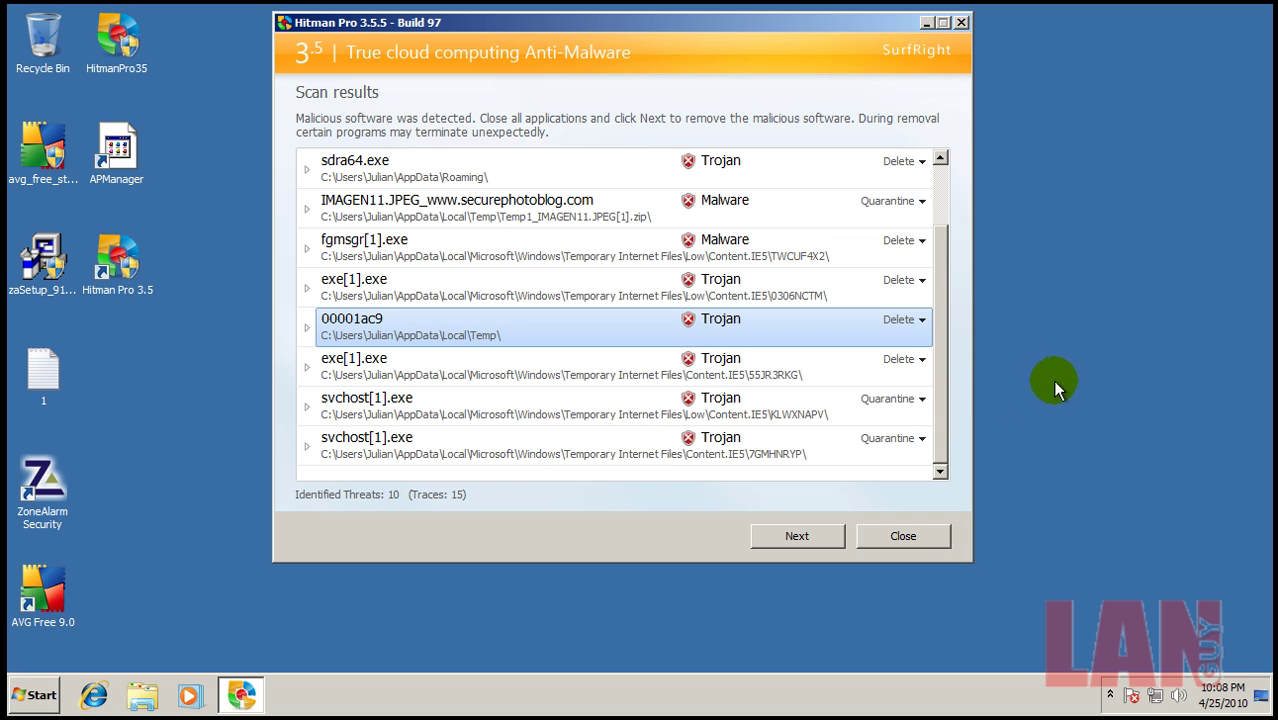
Check the running processes in Windows Task Manager, close it, and close the Hitman Pro results without removing anything.
right_click(776, 696)
click(808, 643)
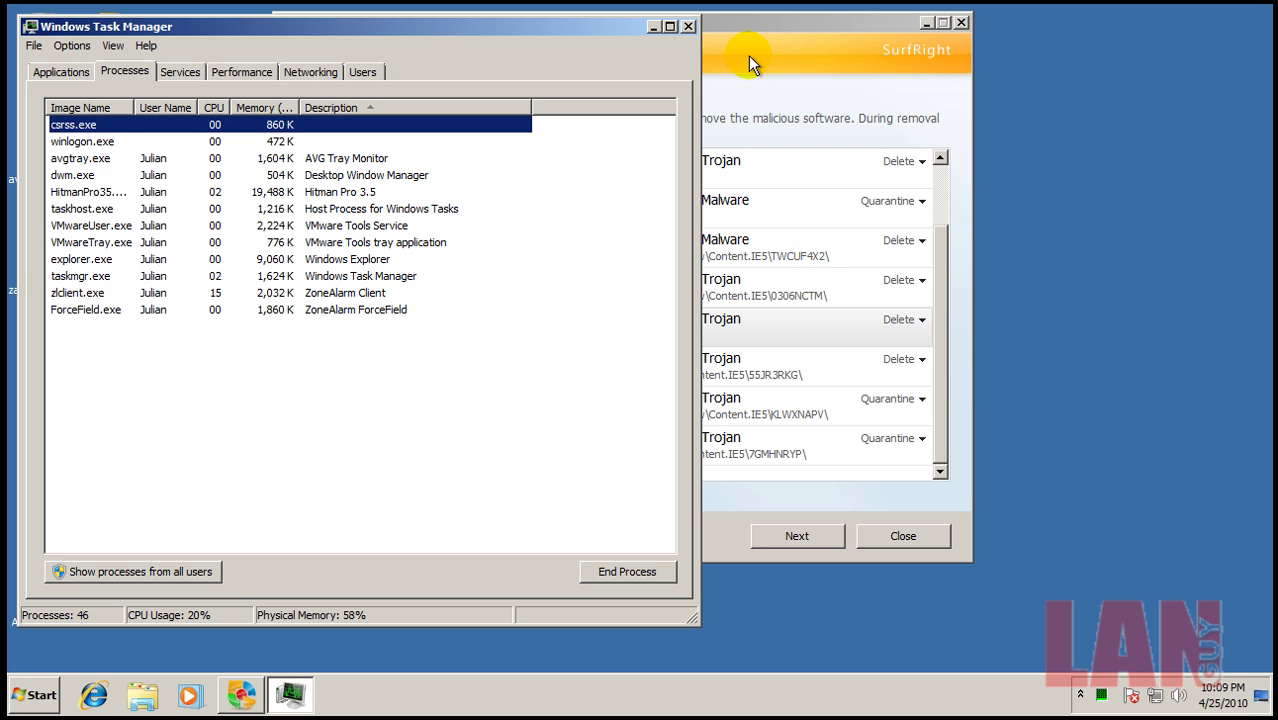
click(688, 26)
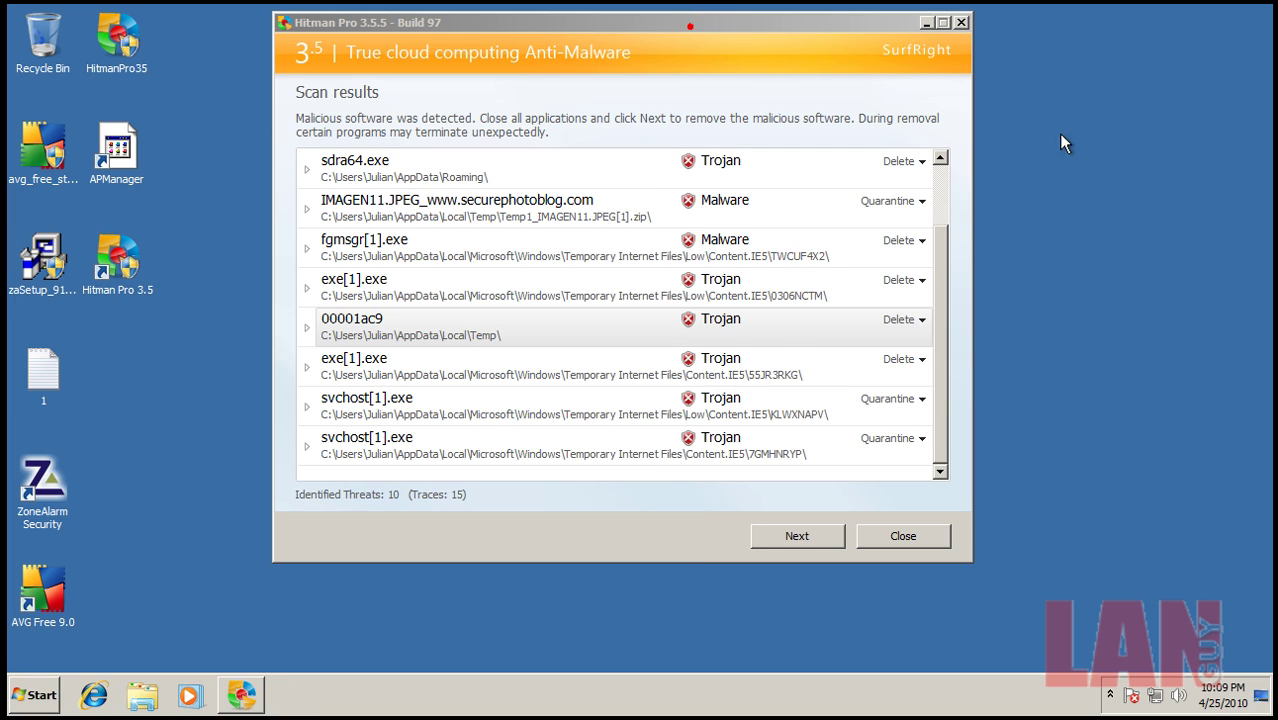
click(959, 22)
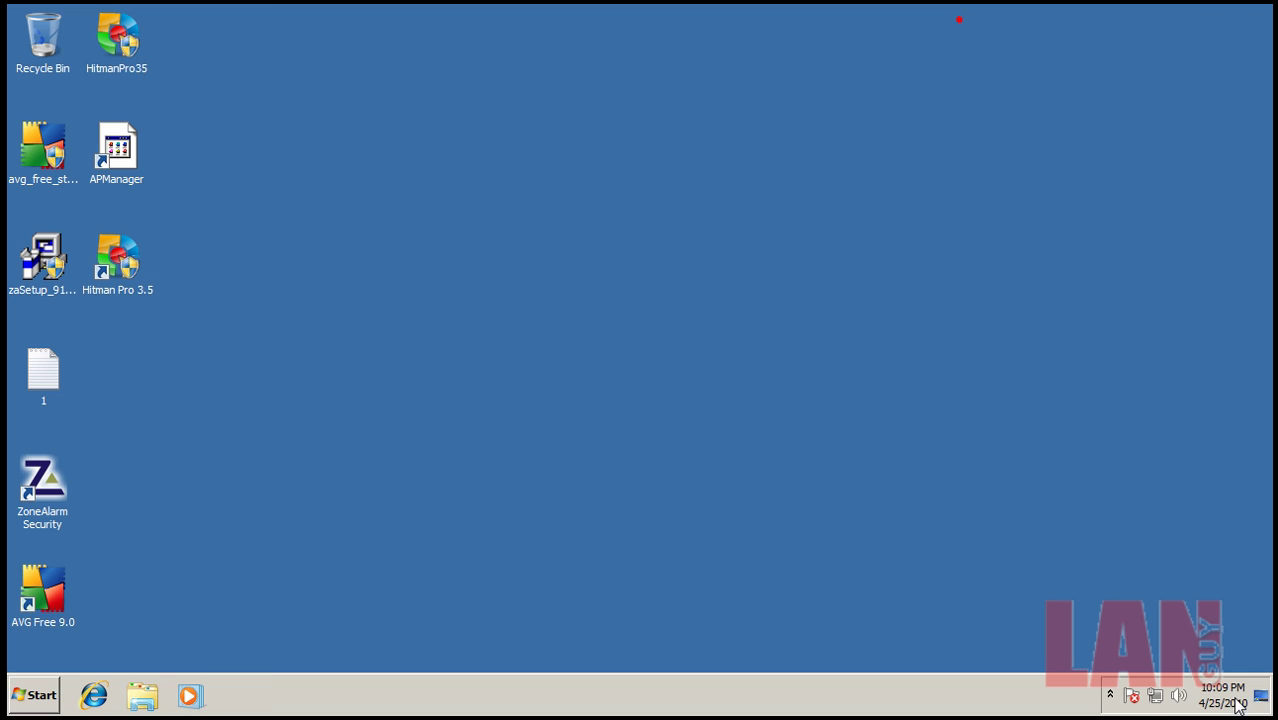
Check the hidden notification icons and open AVG Anti-Virus Free to view its security components overview.
click(1109, 694)
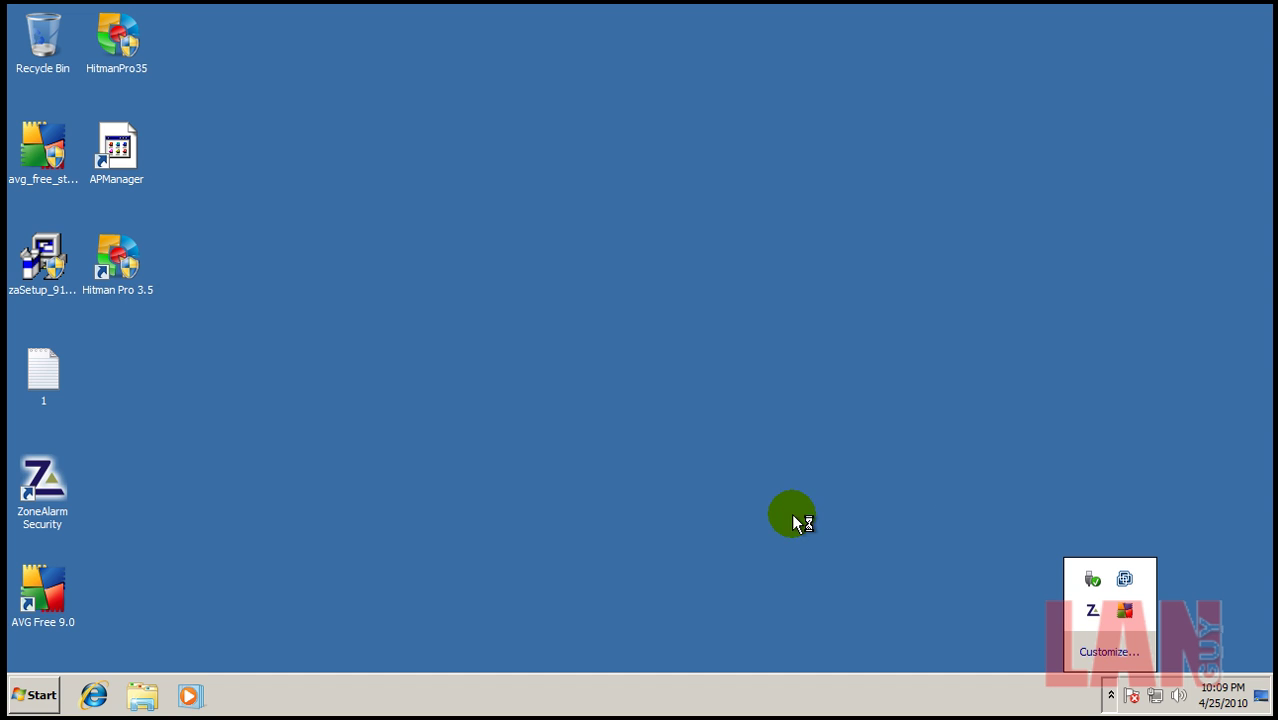
click(799, 501)
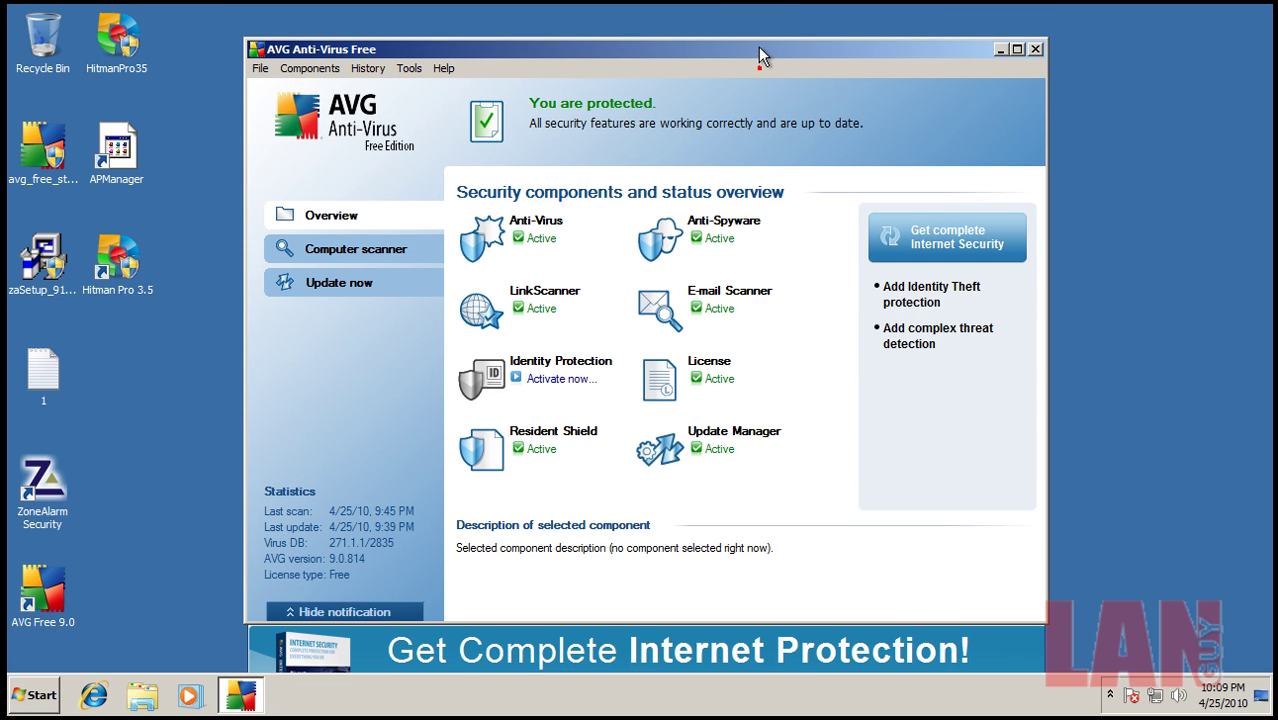
drag(758, 46, 761, 47)
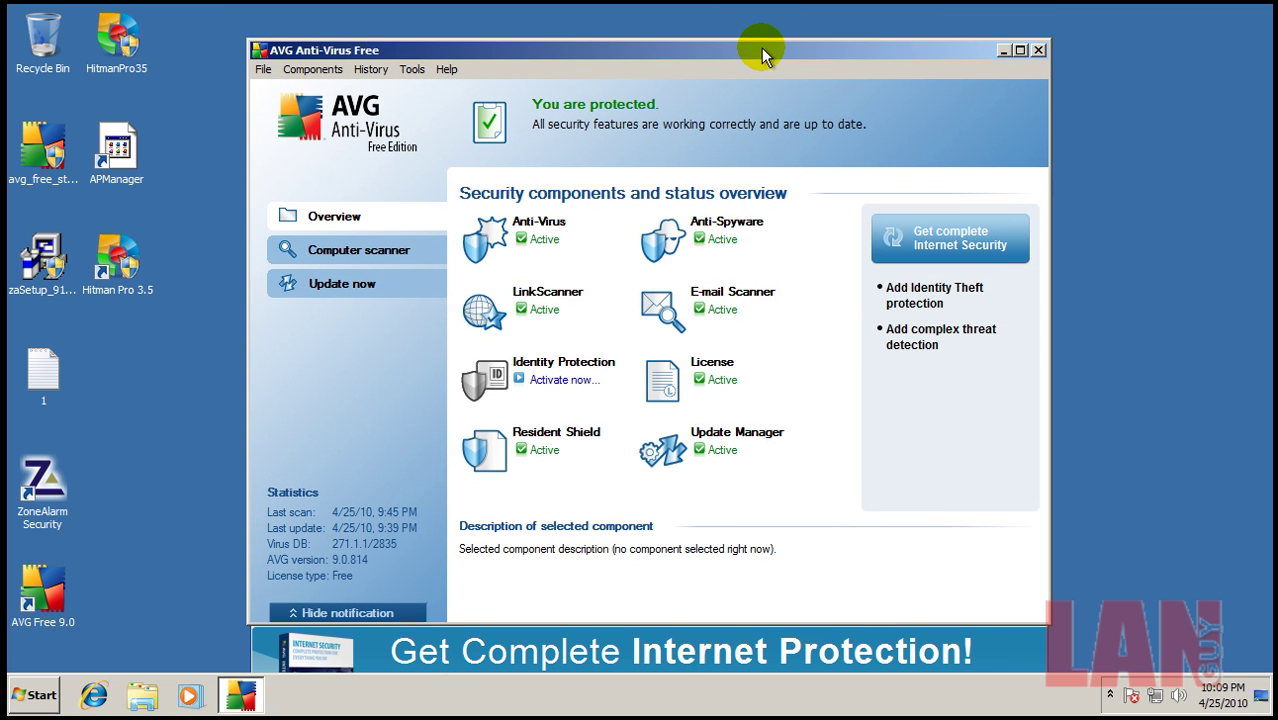